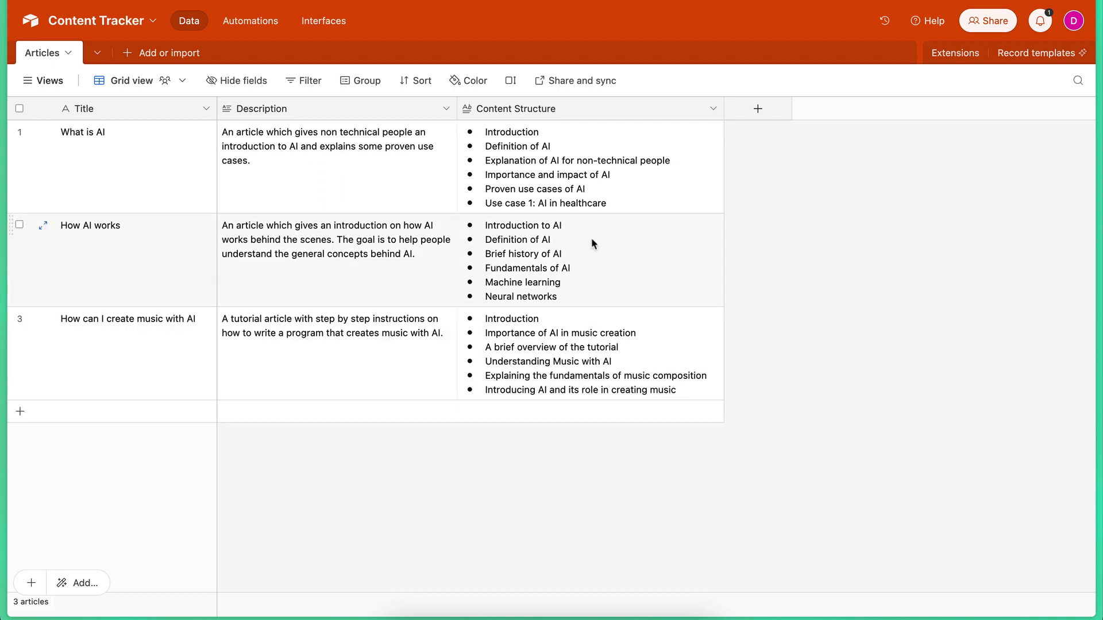
# Expand the Content Structure of the "What is AI" article and read through its full outline.
pyautogui.click(562, 160)
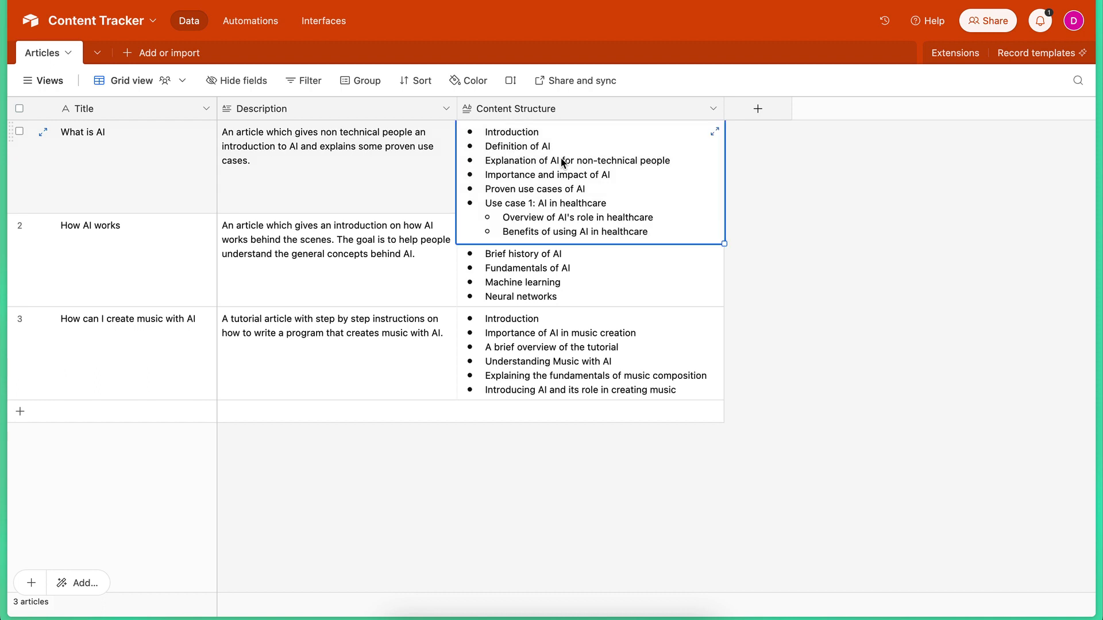
pyautogui.click(714, 131)
pyautogui.scroll(-2, 750, 287)
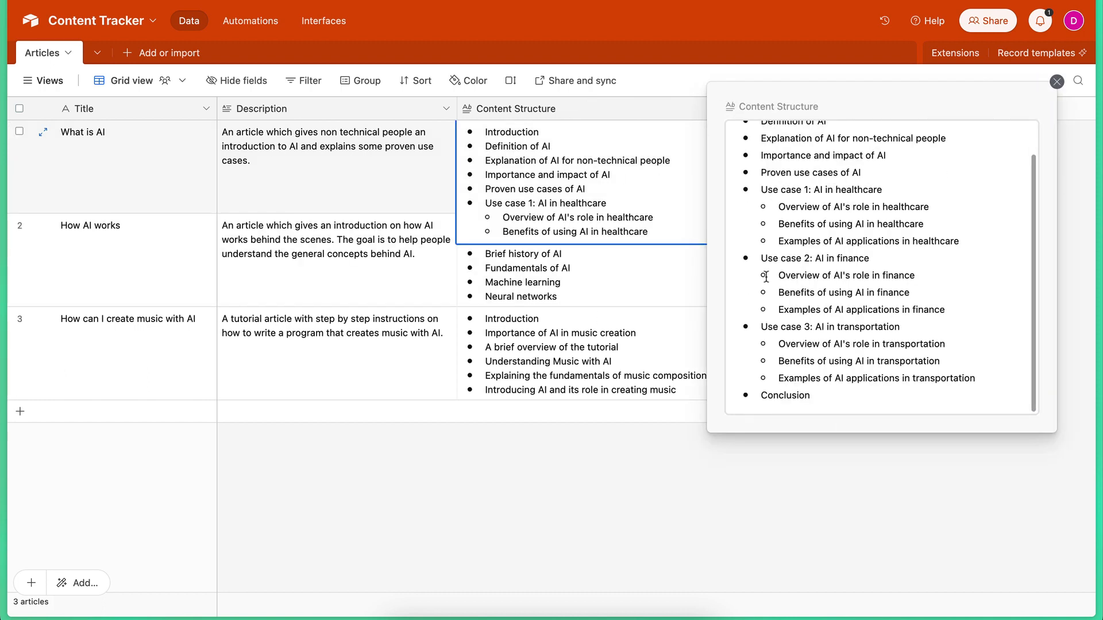
pyautogui.press('Escape')
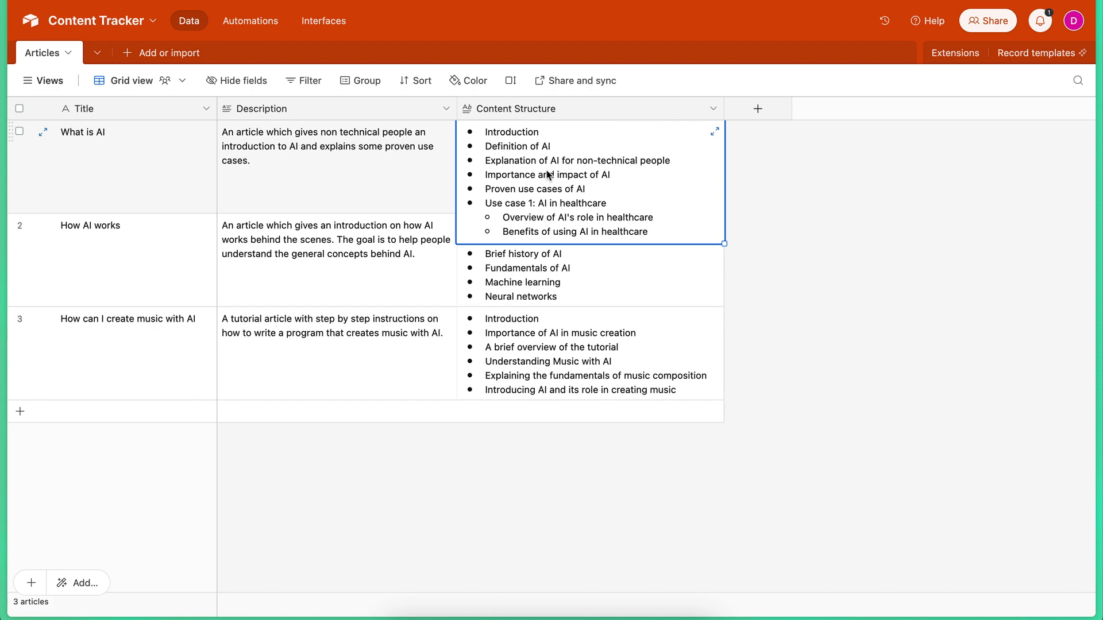
pyautogui.press('Escape')
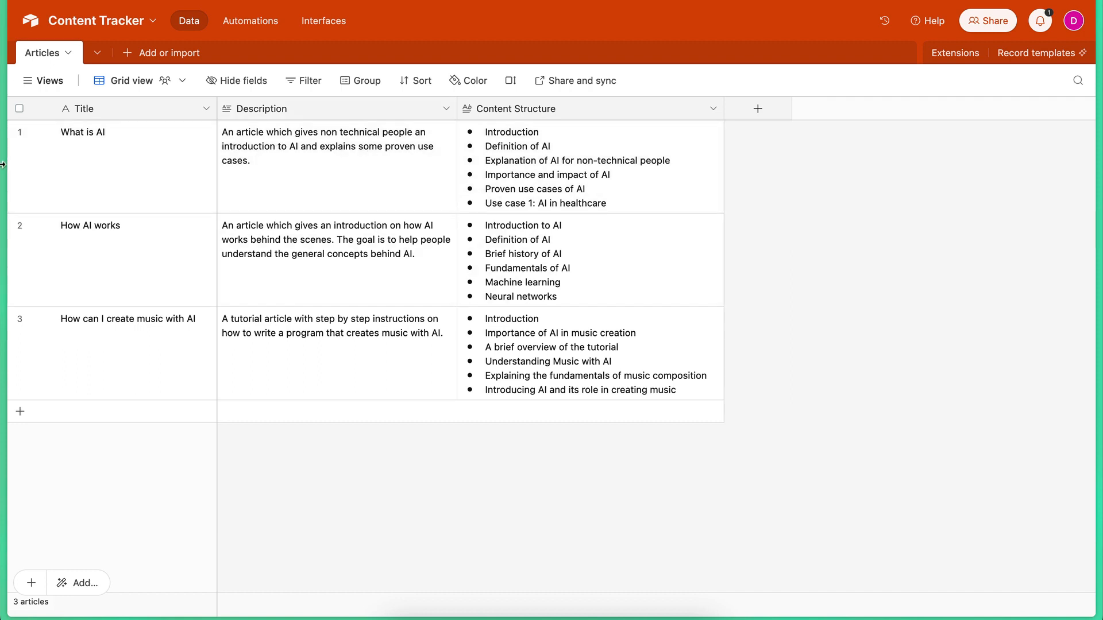
# View the OpenAI and Make home pages and return to the Content Tracker base.
pyautogui.click(27, 173)
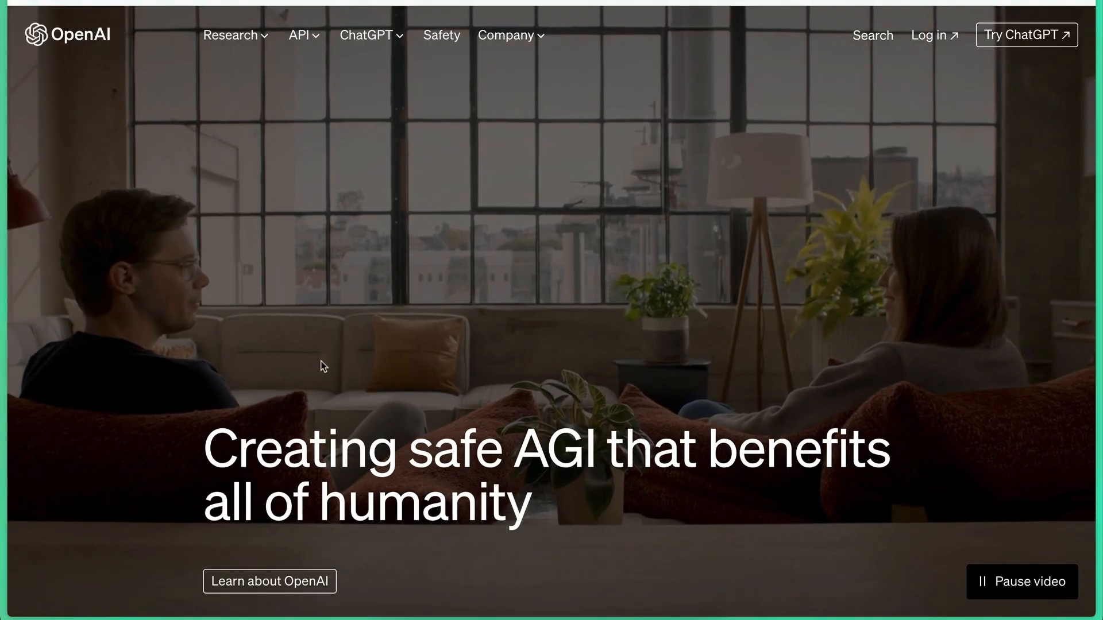
pyautogui.moveTo(4, 315)
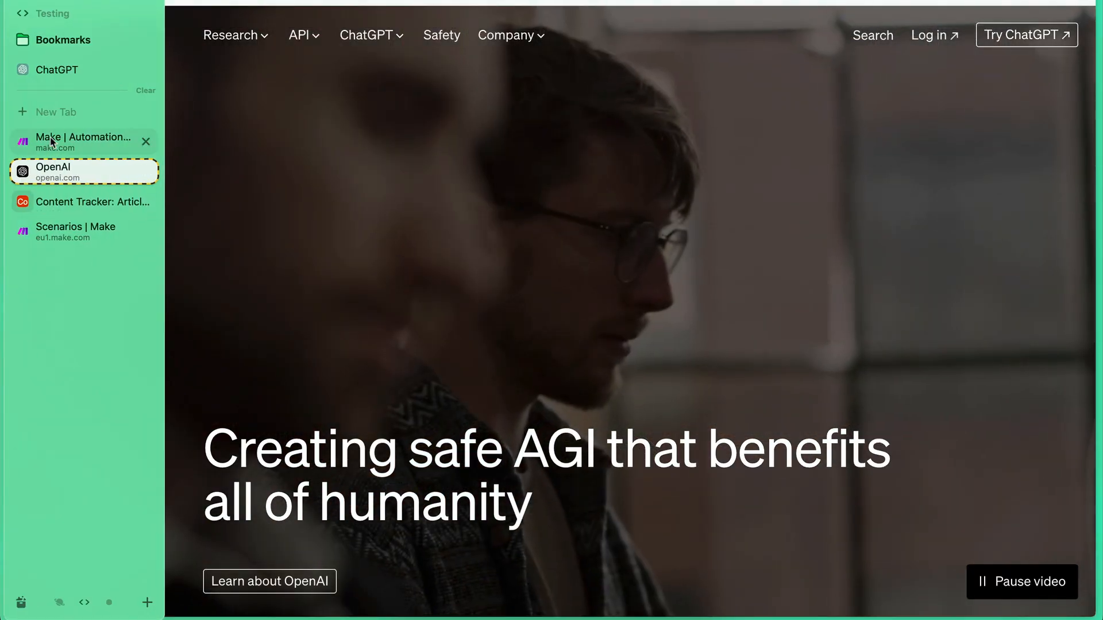
pyautogui.click(52, 141)
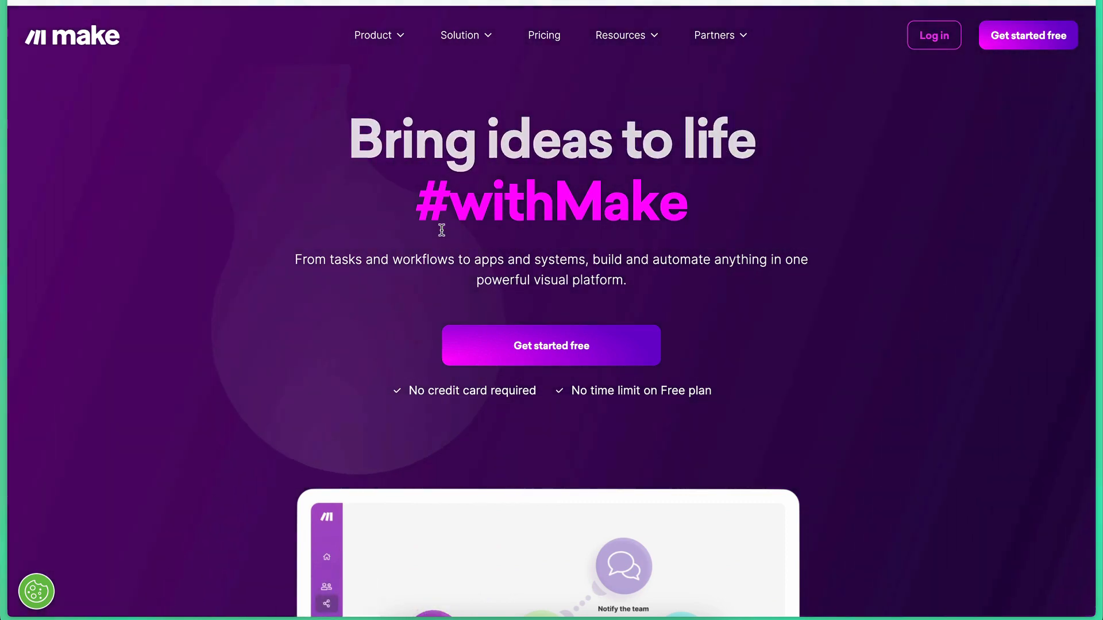
pyautogui.moveTo(6, 210)
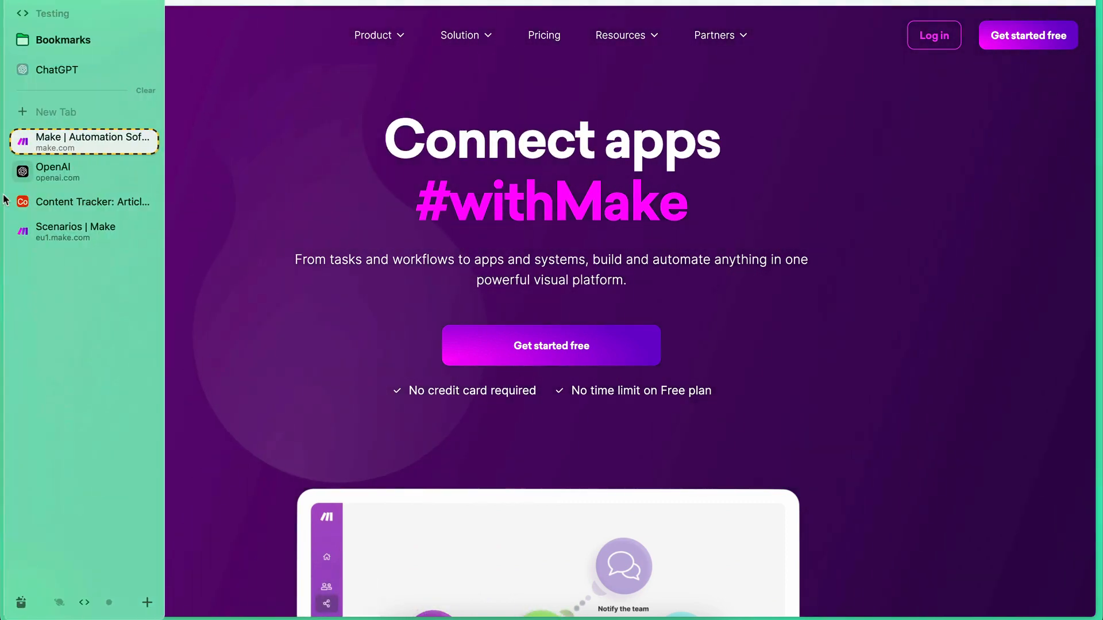
pyautogui.click(45, 204)
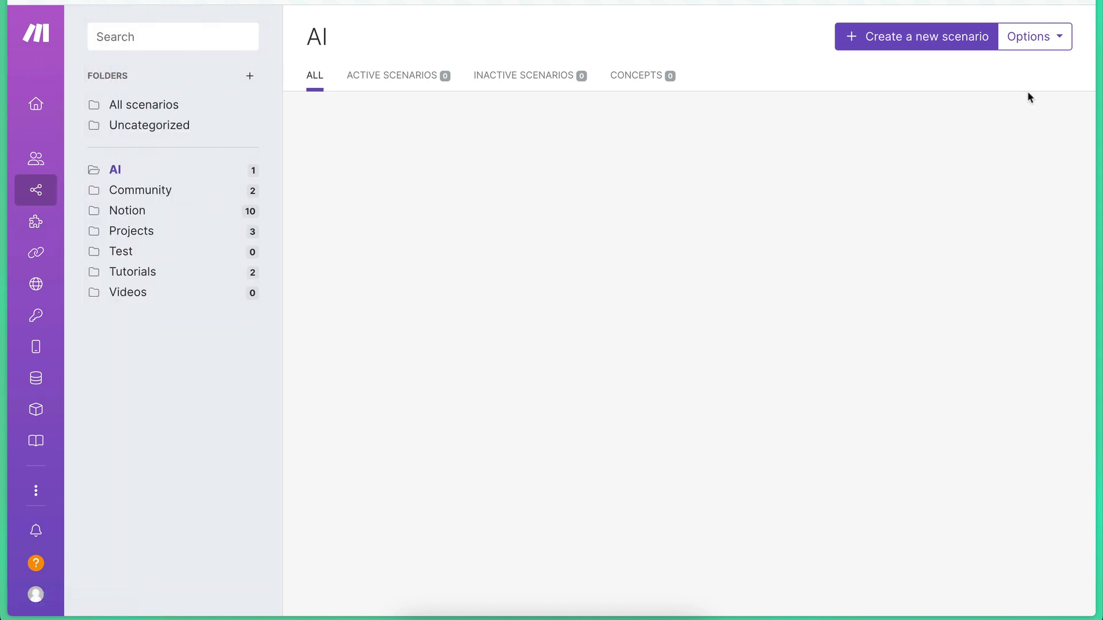
# Create a new scenario in Make and name it "Generate content structure for articles".
pyautogui.click(929, 44)
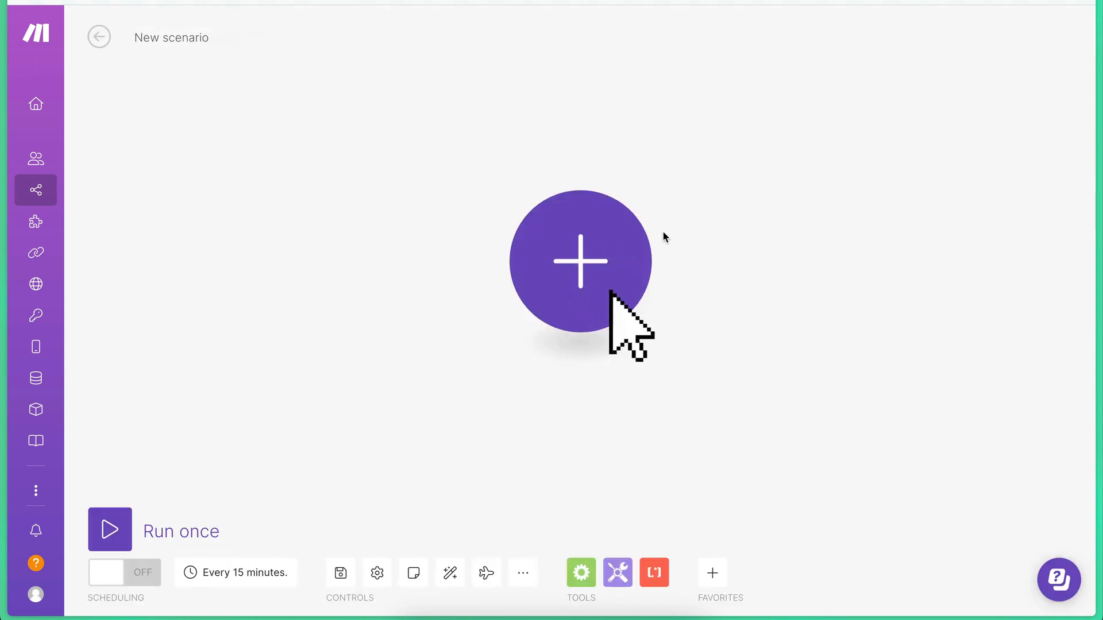
pyautogui.moveTo(210, 38); pyautogui.dragTo(135, 38)
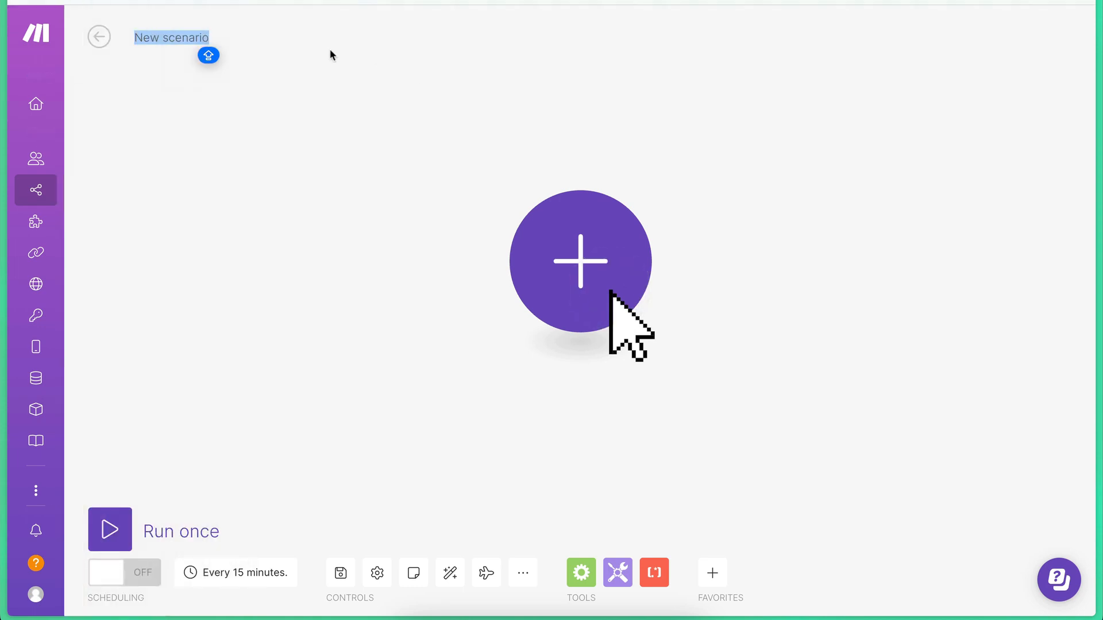
pyautogui.write('Gneer')
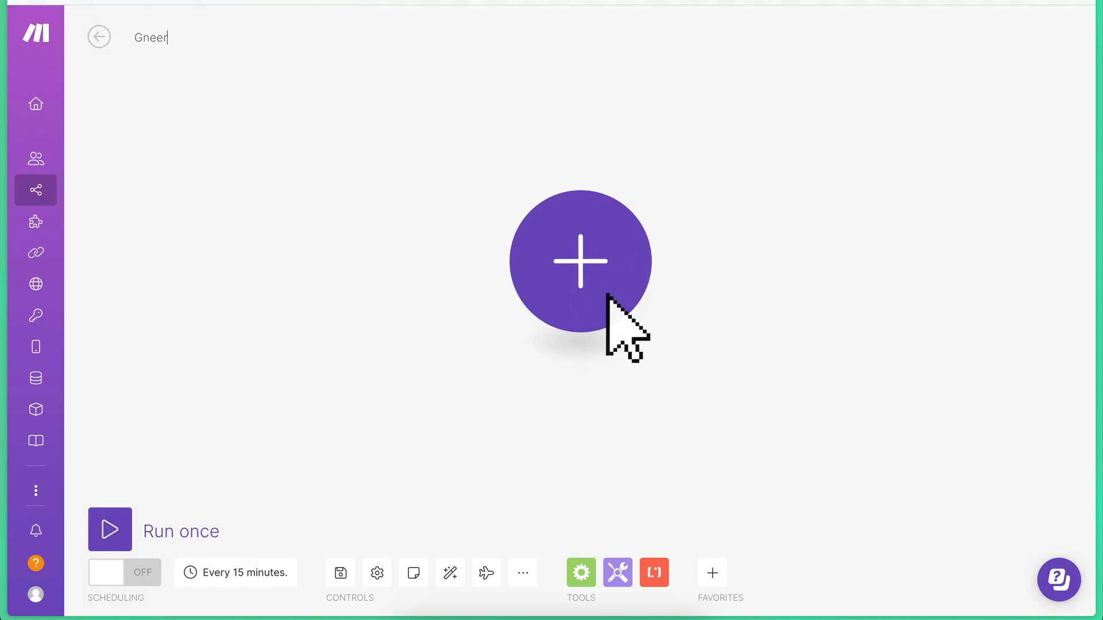
pyautogui.press('BackSpace')
pyautogui.press('BackSpace')
pyautogui.press('BackSpace')
pyautogui.write('erate')
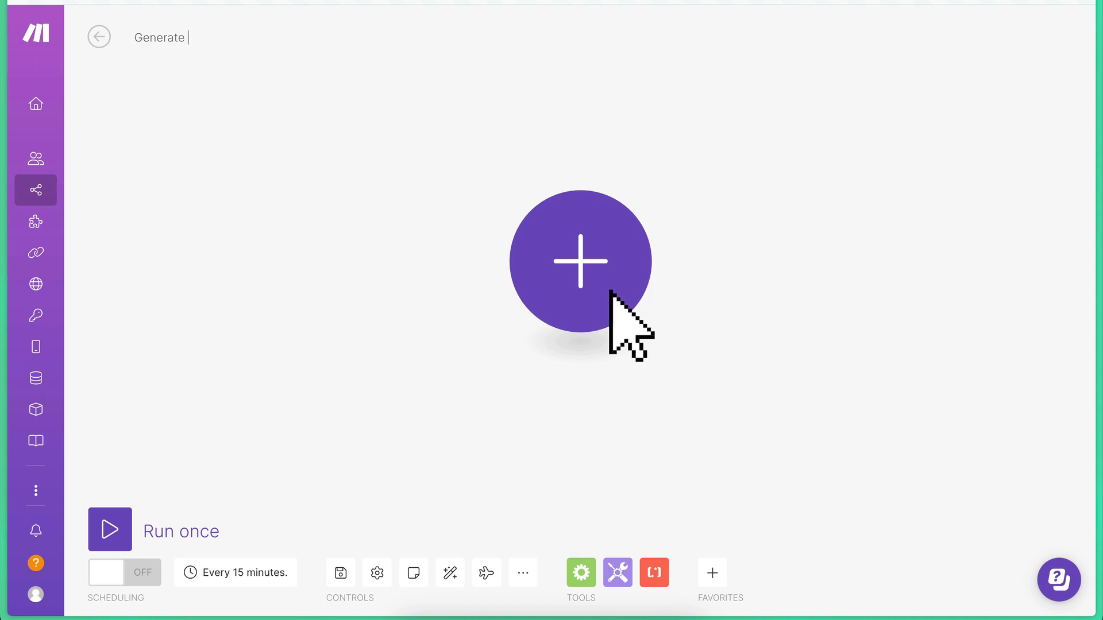
pyautogui.write(' content stru')
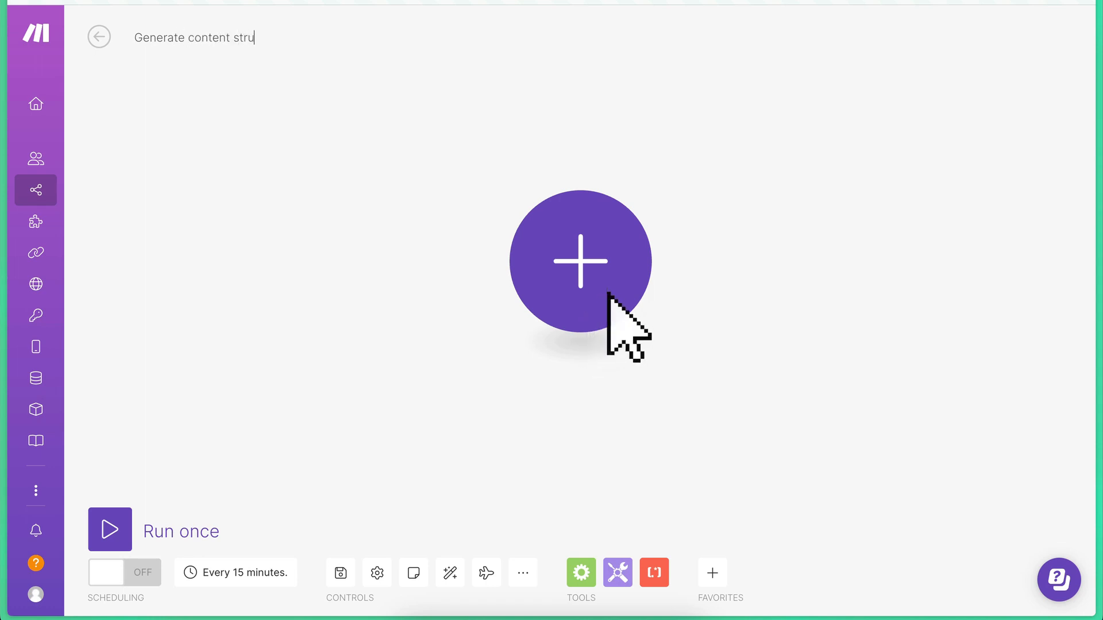
pyautogui.write('cture for a')
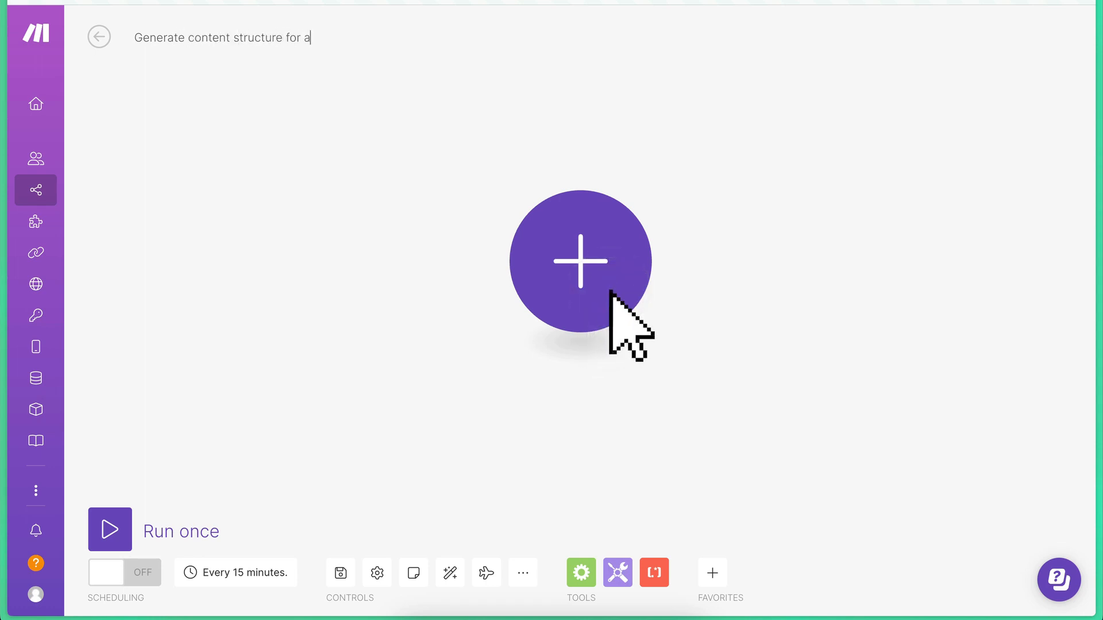
pyautogui.write('rticles')
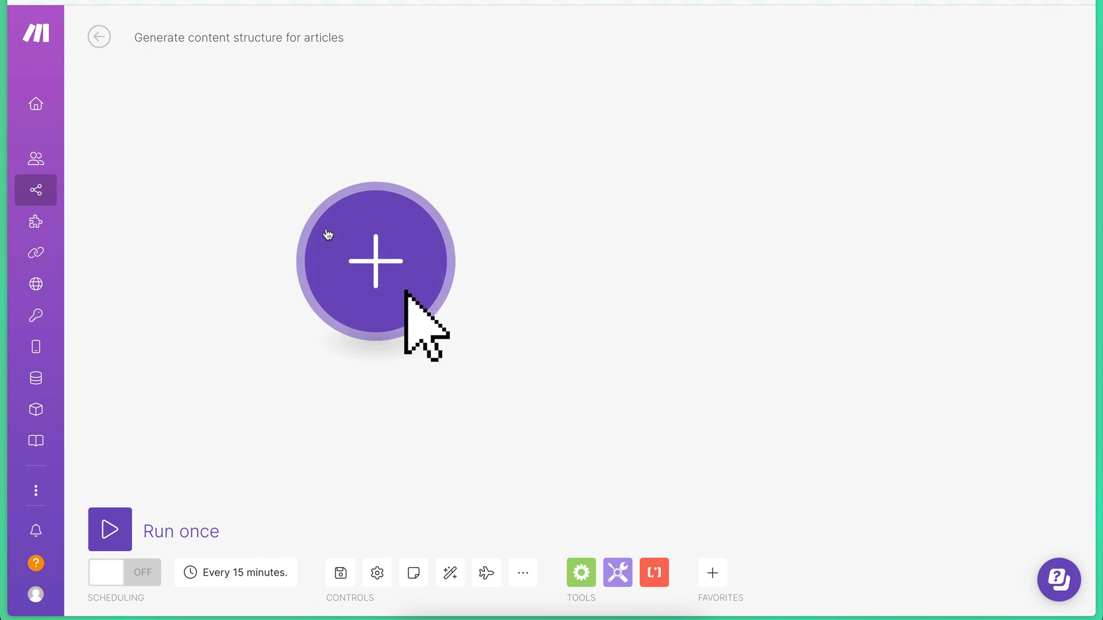
# Switch to the Content Tracker base in Airtable and review the titles, descriptions and Content Structure cells of the Articles table.
pyautogui.moveTo(27, 195)
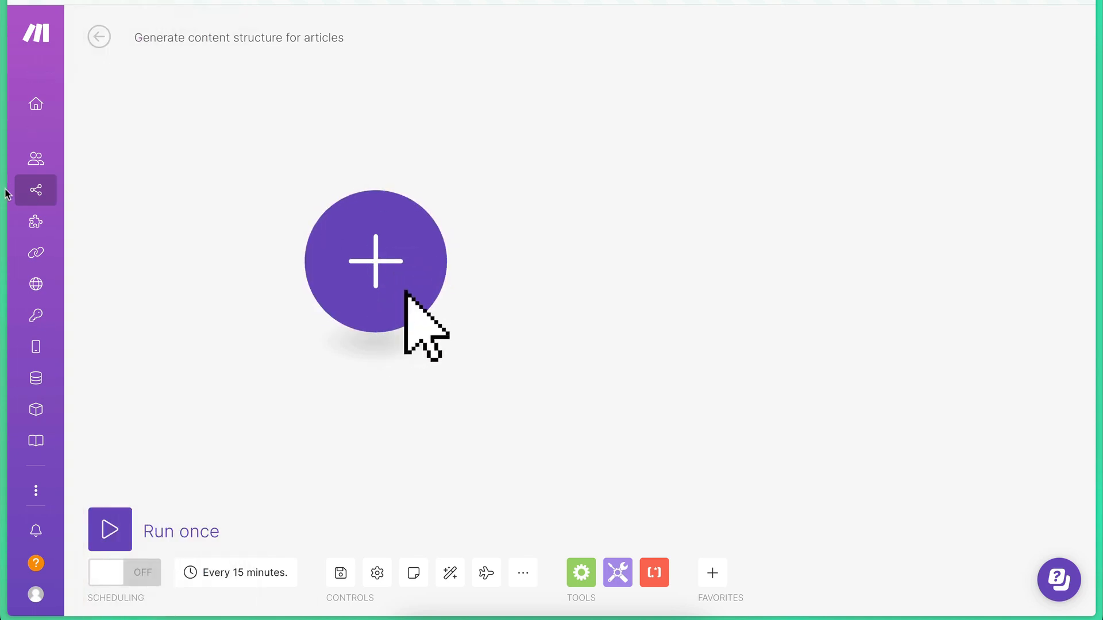
pyautogui.click(67, 1)
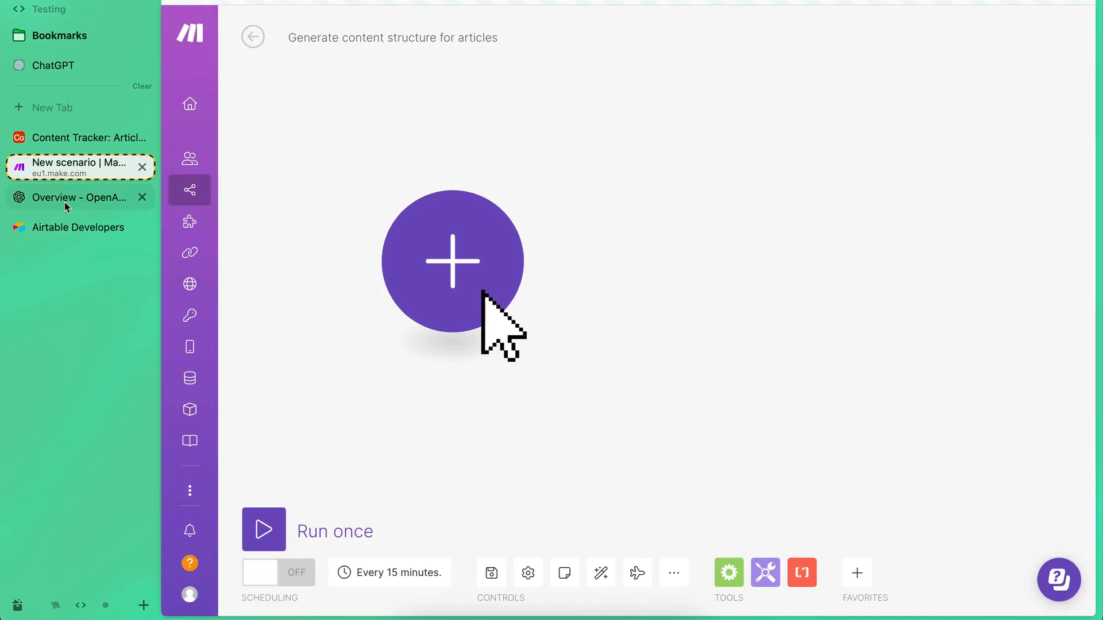
pyautogui.click(54, 136)
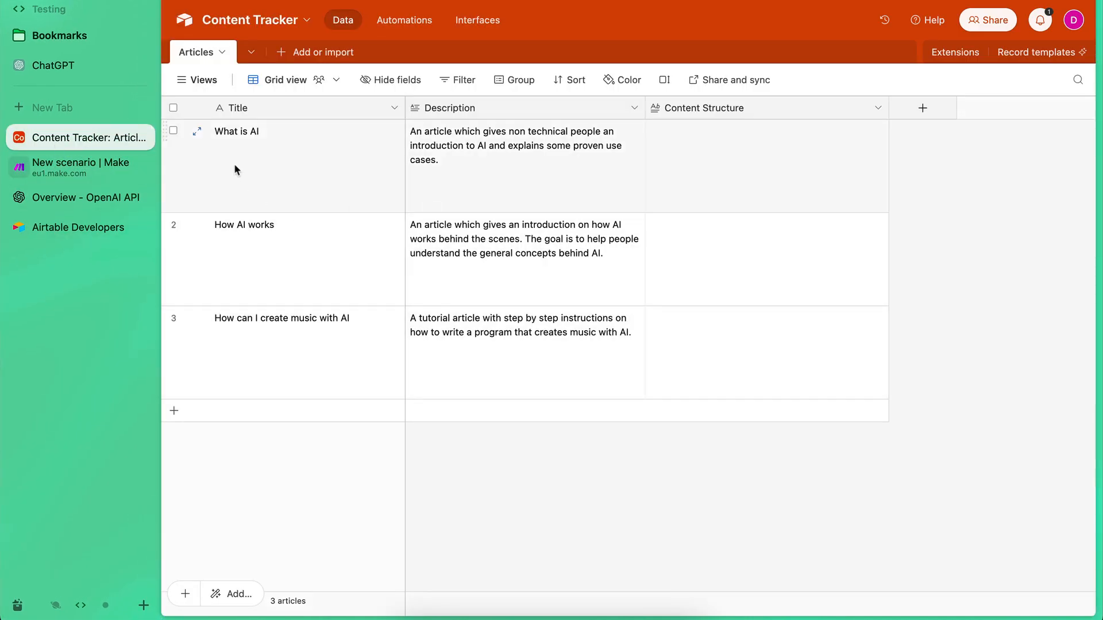
pyautogui.moveTo(304, 154); pyautogui.dragTo(684, 327)
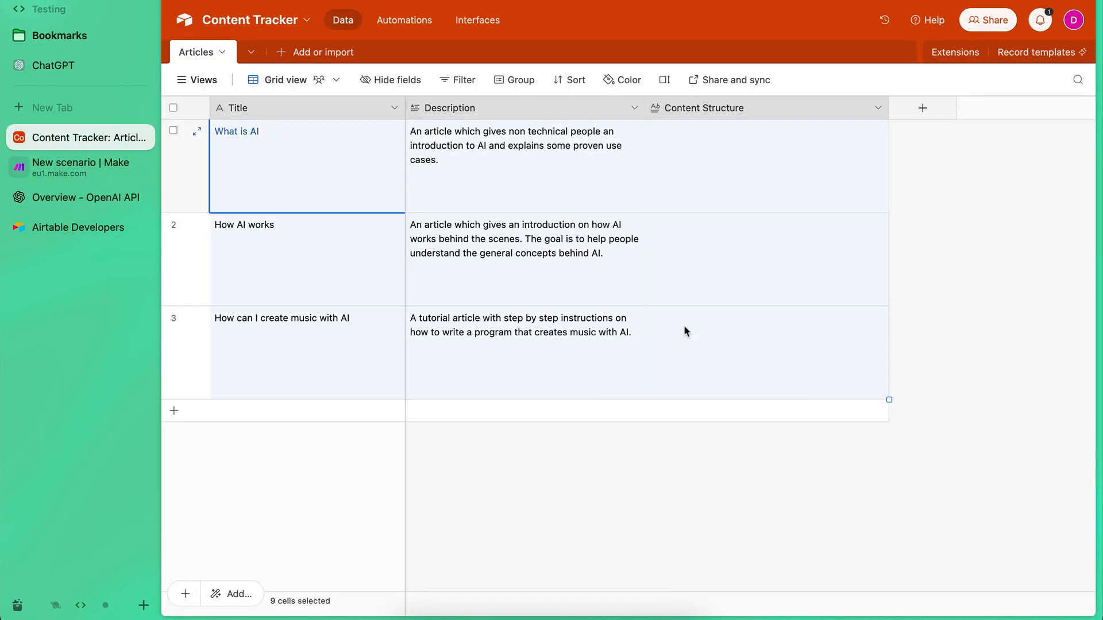
pyautogui.click(551, 552)
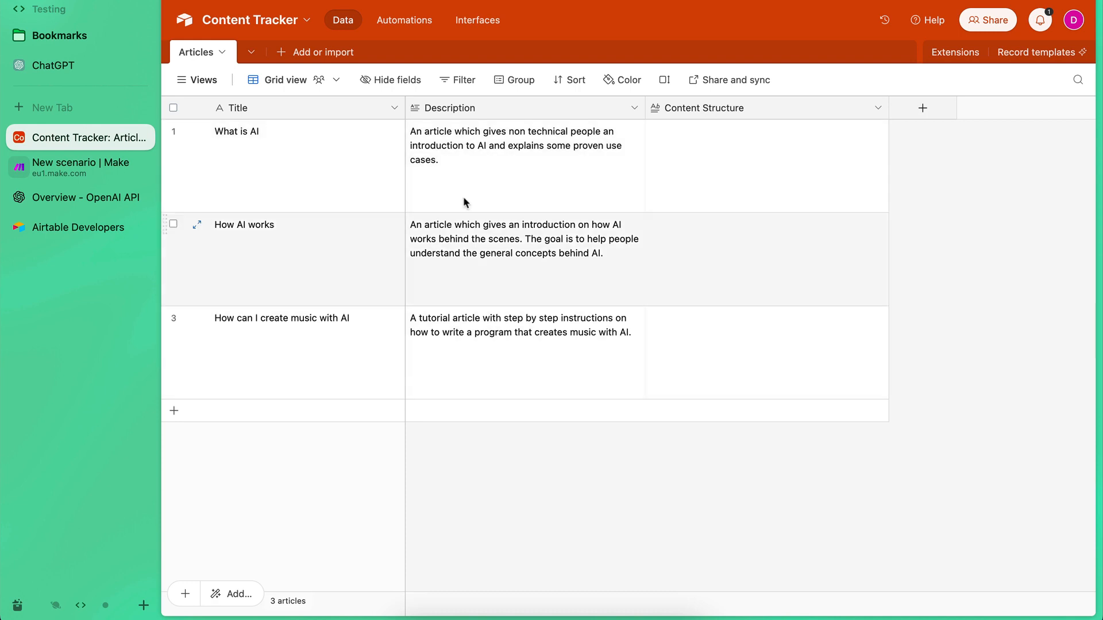
# Return to the Make scenario and add the Airtable Search Records module as its first module.
pyautogui.click(69, 166)
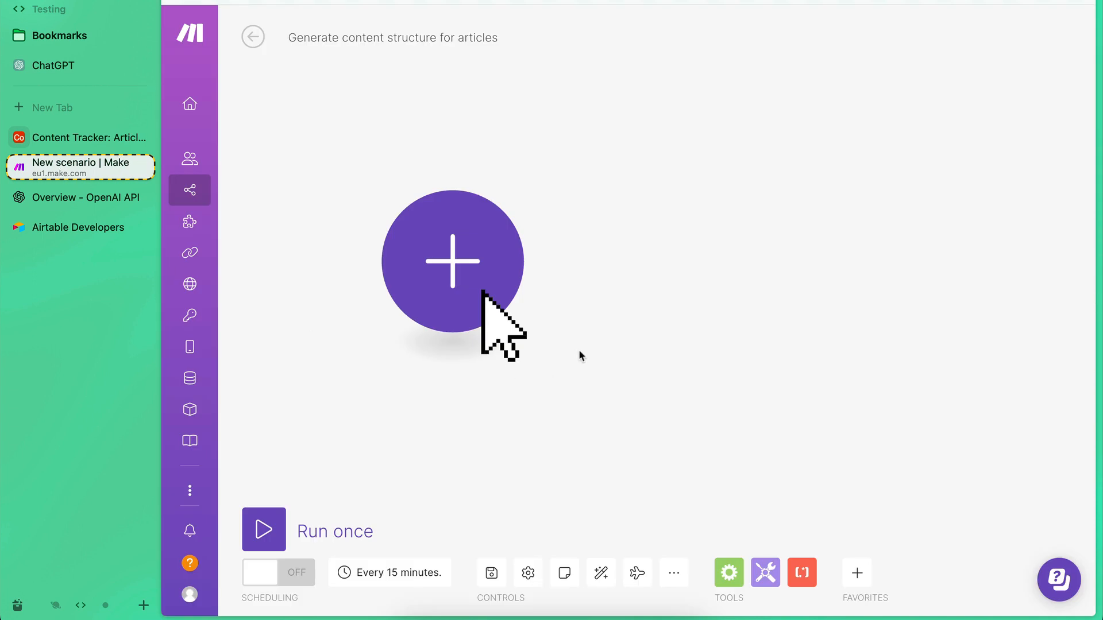
pyautogui.click(455, 280)
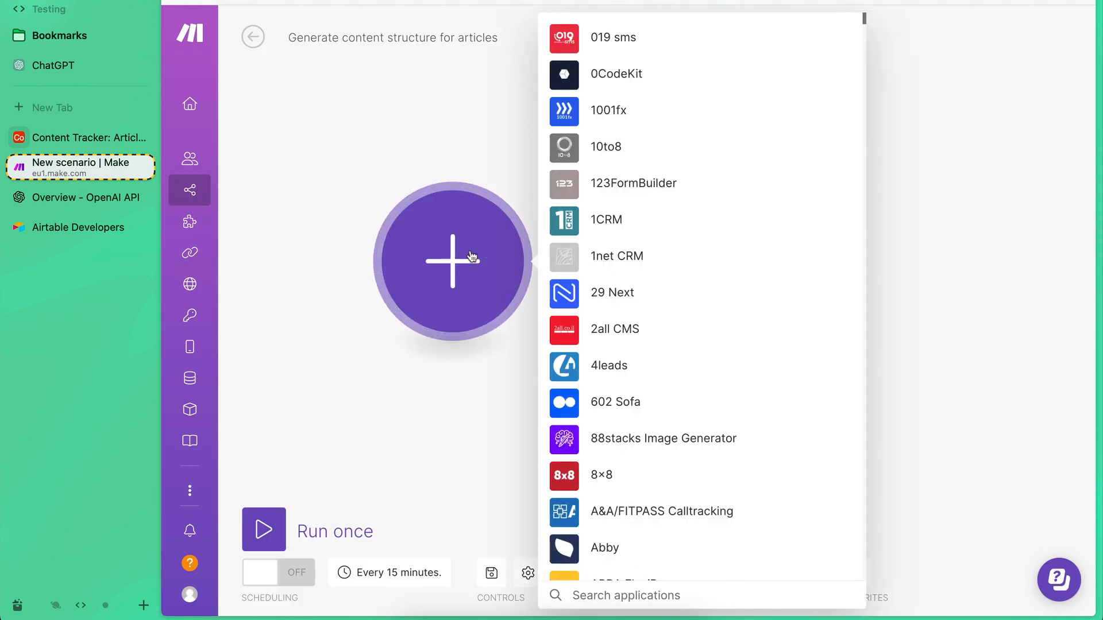
pyautogui.write('airtab')
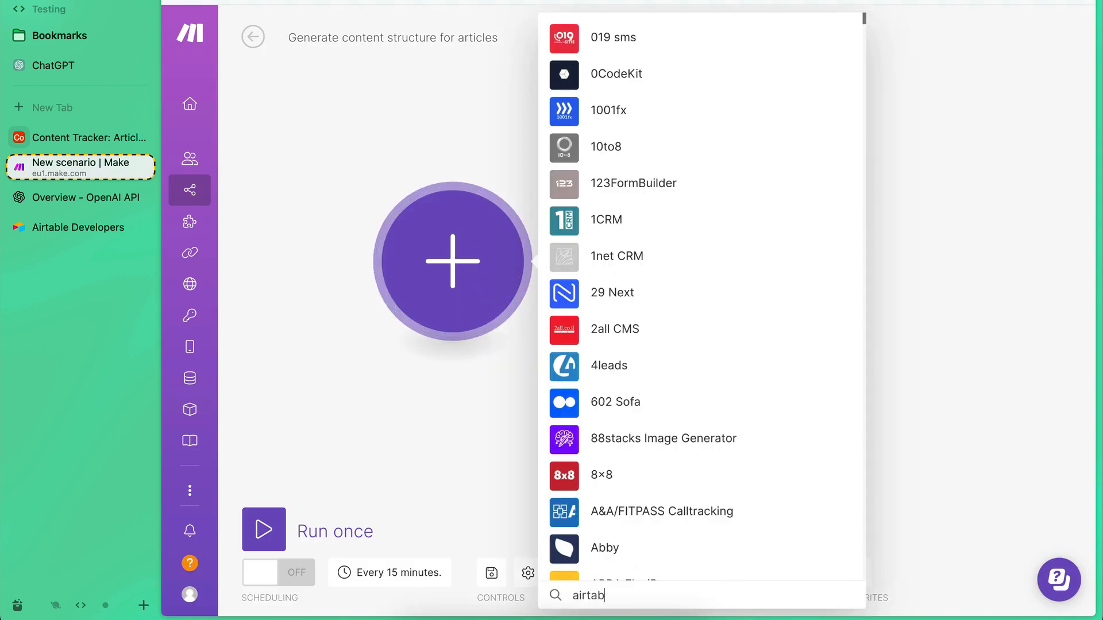
pyautogui.write('le')
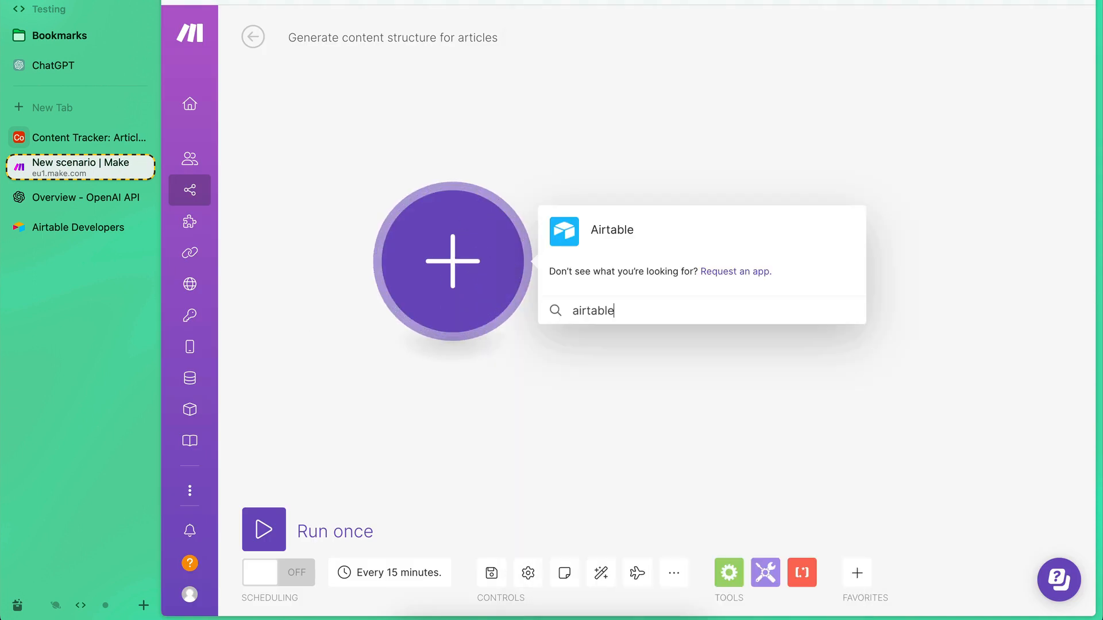
pyautogui.click(568, 234)
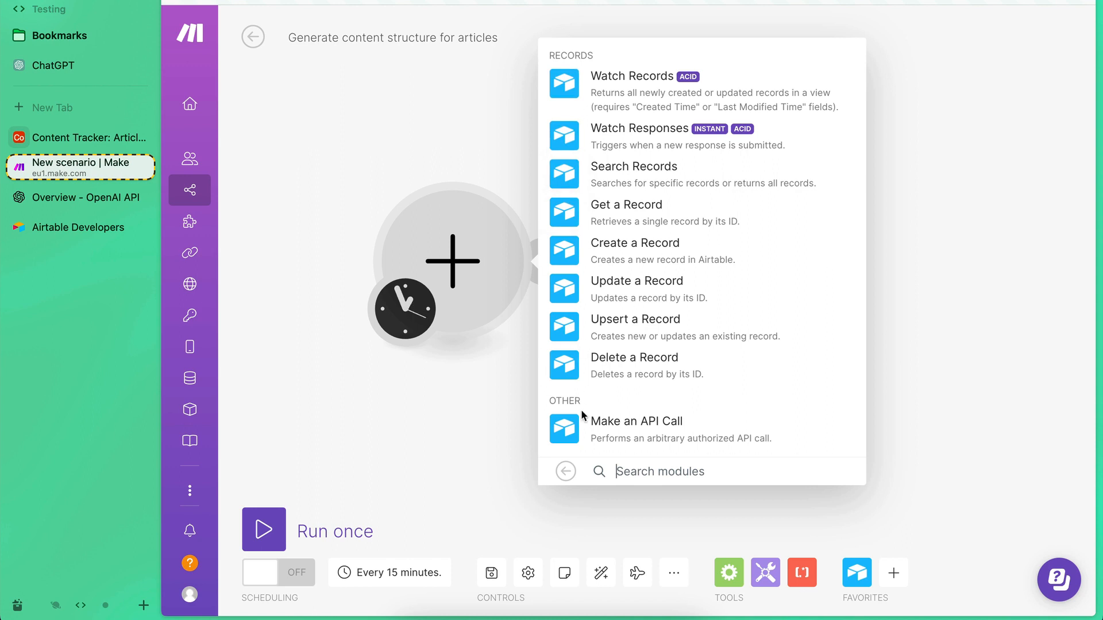
pyautogui.click(573, 176)
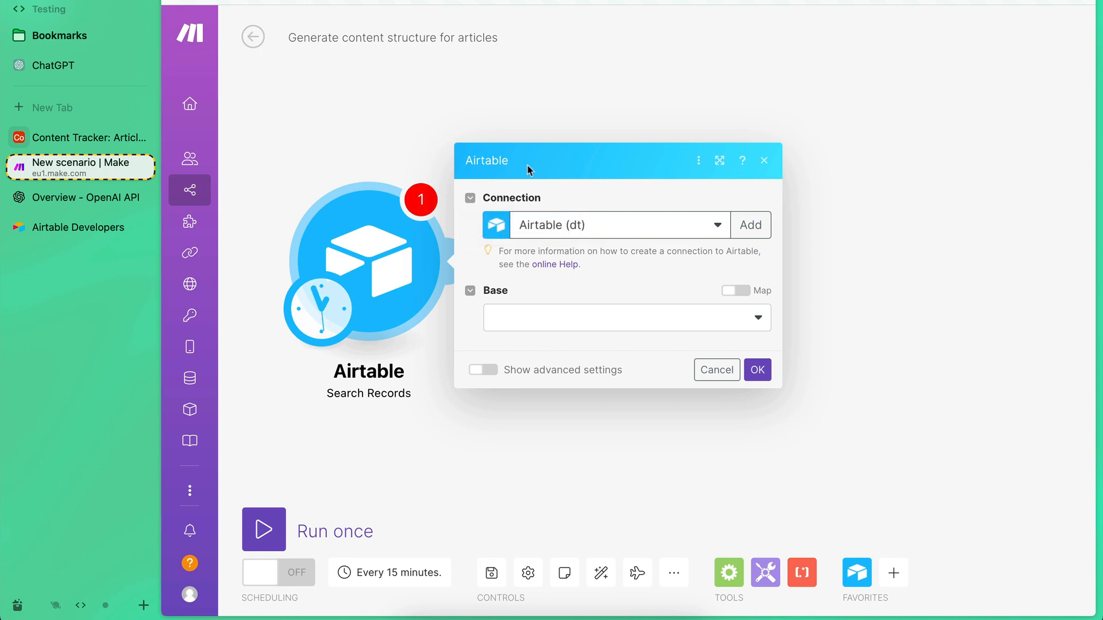
# Create a new connection for the module with type Airtable OAuth, name it "My Airtable" and save it.
pyautogui.click(751, 226)
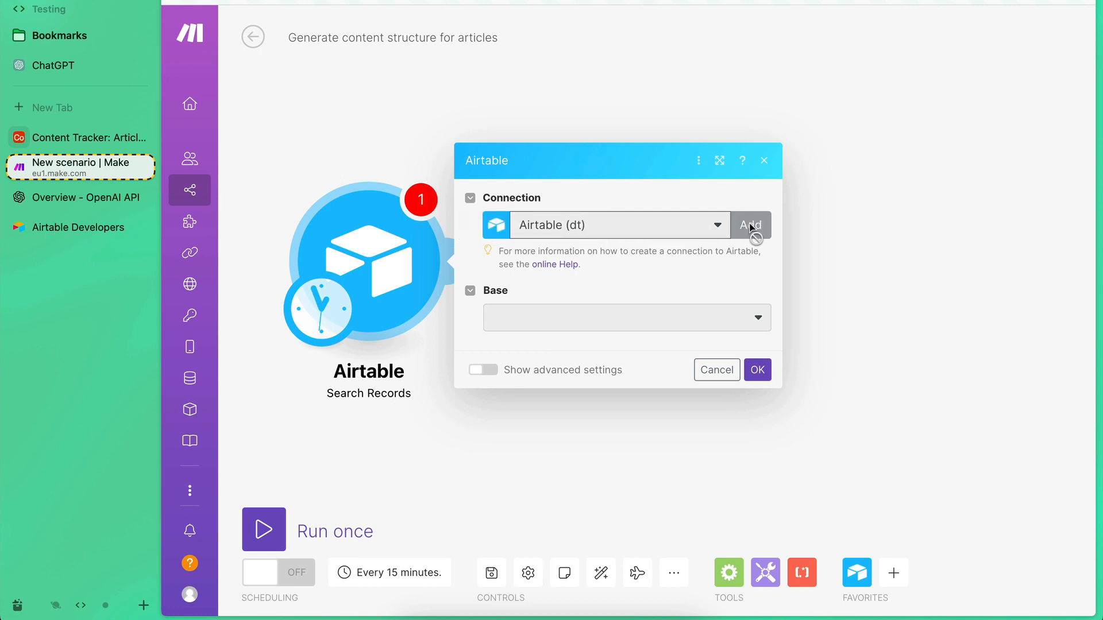
pyautogui.click(496, 224)
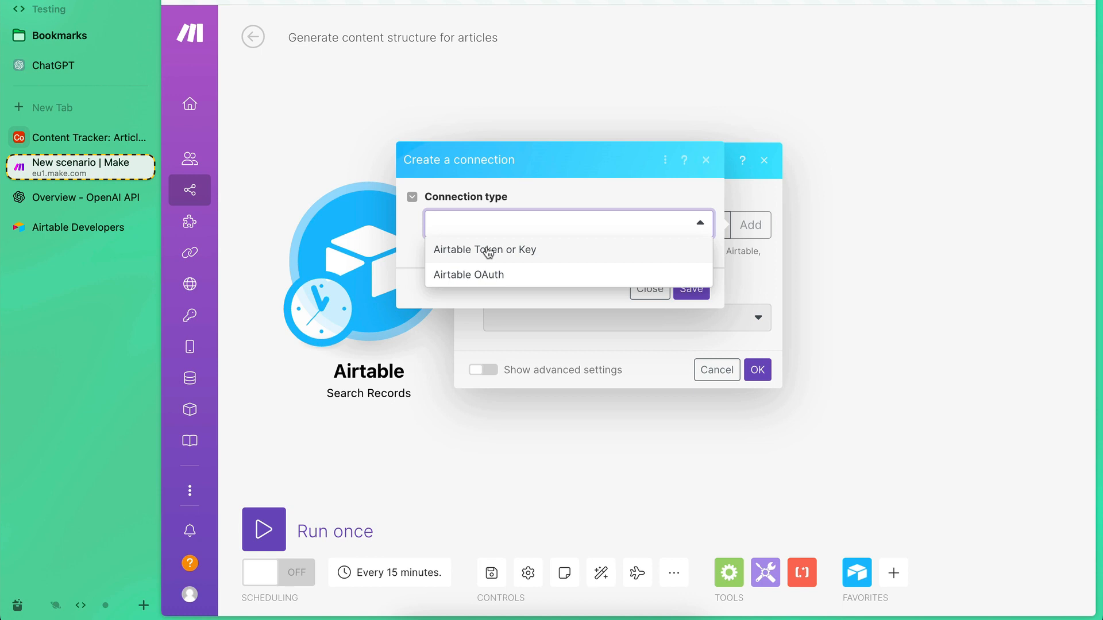
pyautogui.click(490, 278)
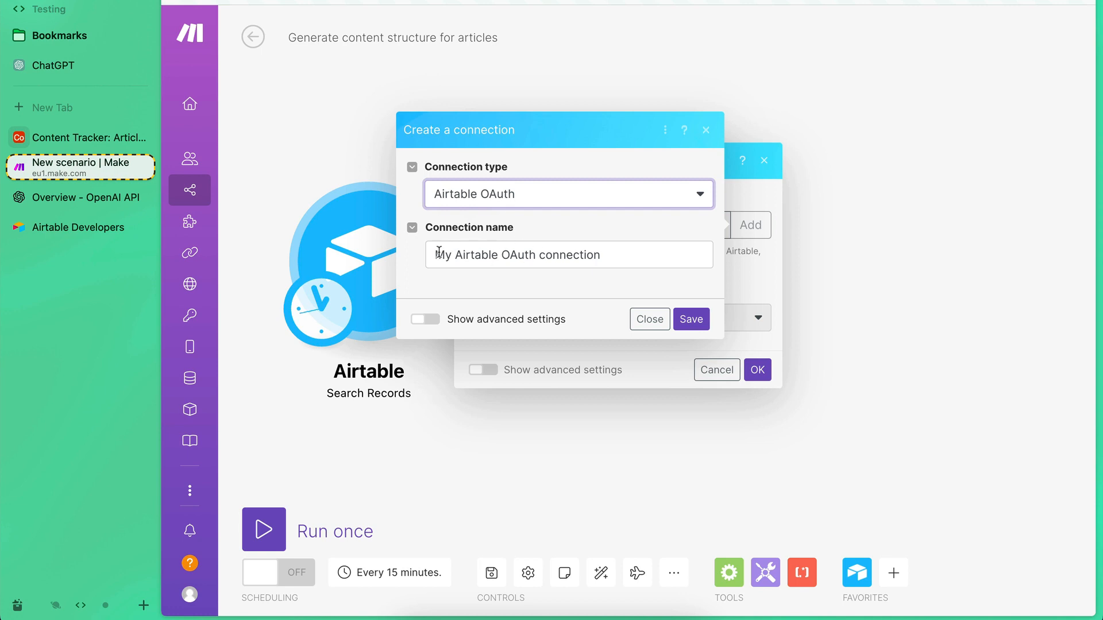
pyautogui.moveTo(434, 254); pyautogui.dragTo(601, 254)
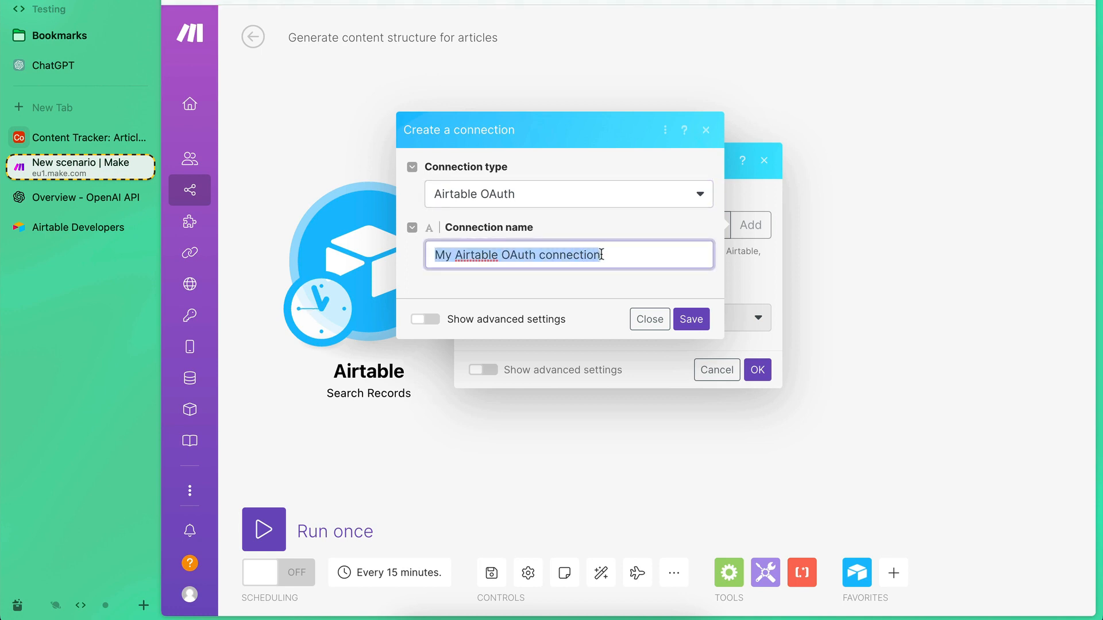
pyautogui.write('My Airtable')
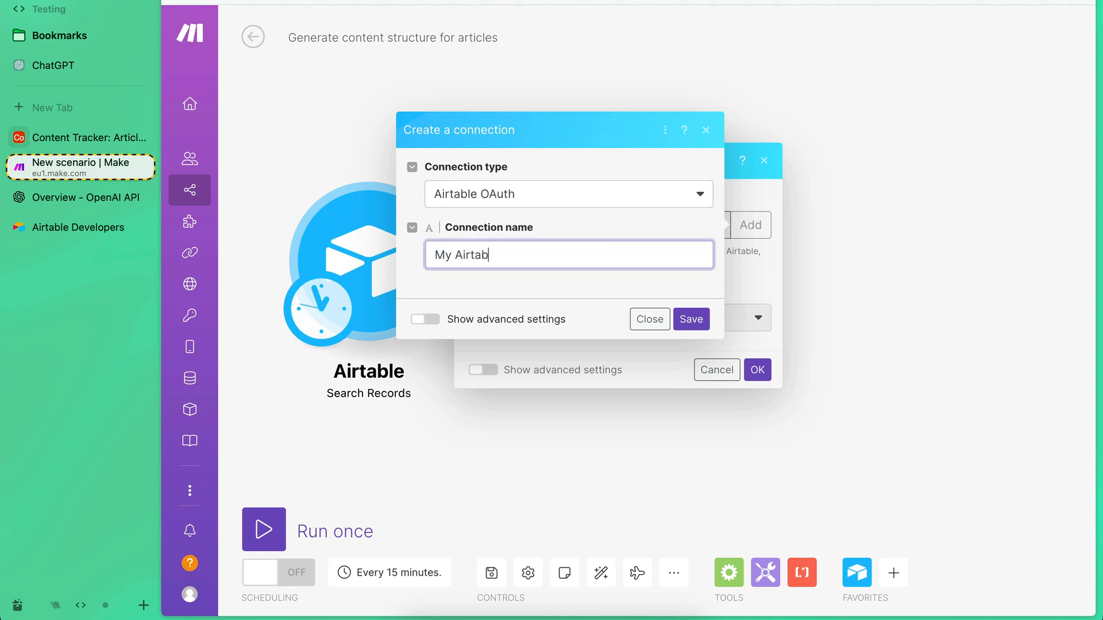
pyautogui.click(585, 317)
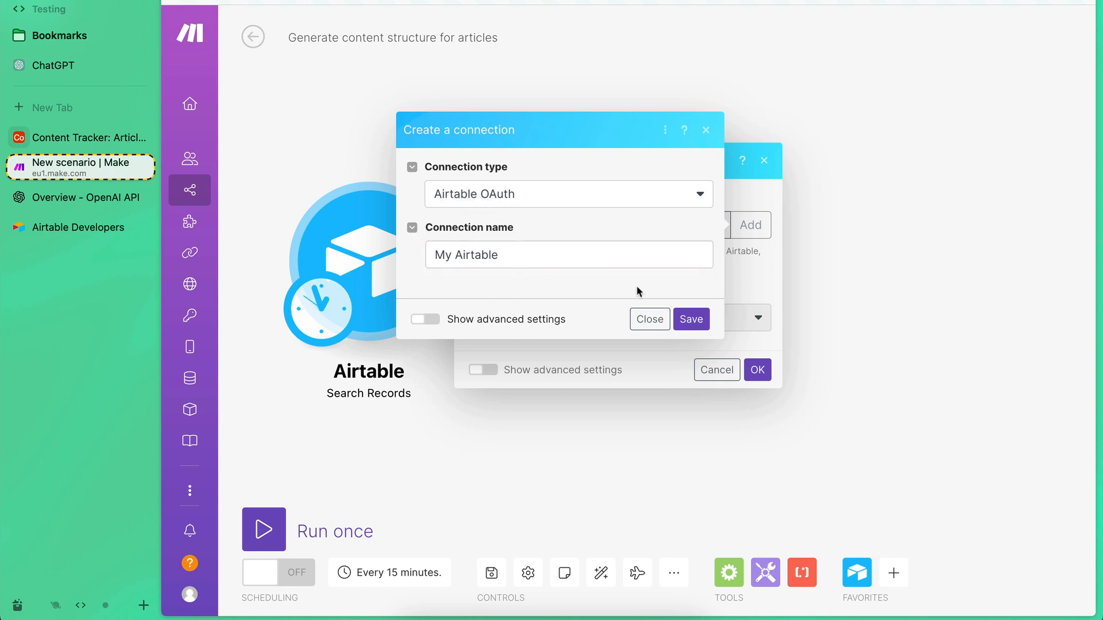
pyautogui.click(691, 319)
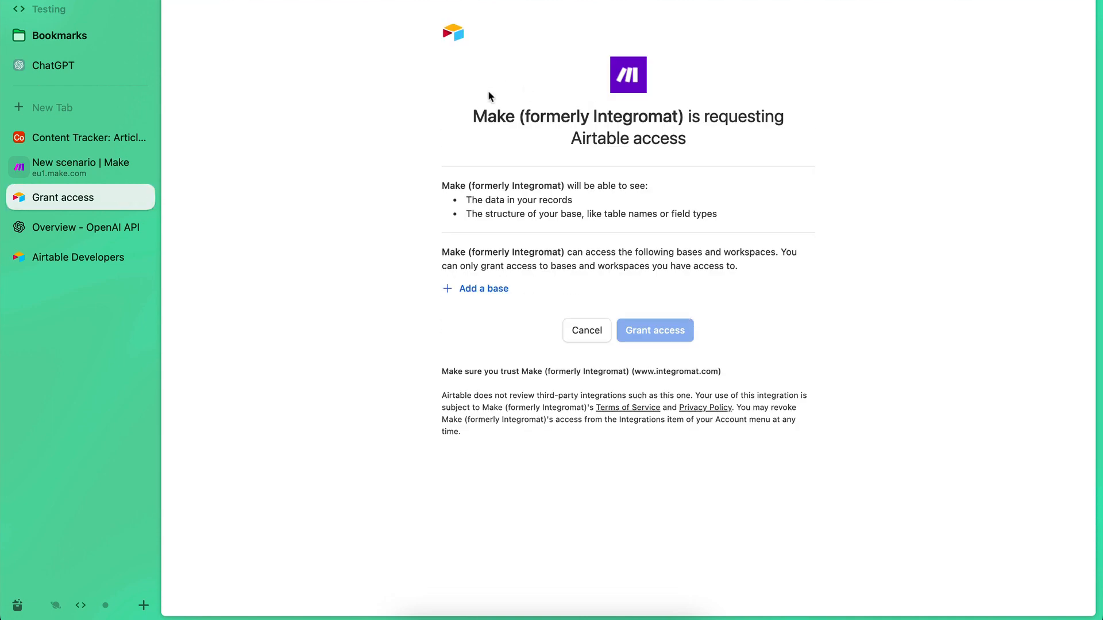
# Add the Content Tracker base to the Airtable access request and grant Make access to it.
pyautogui.click(475, 294)
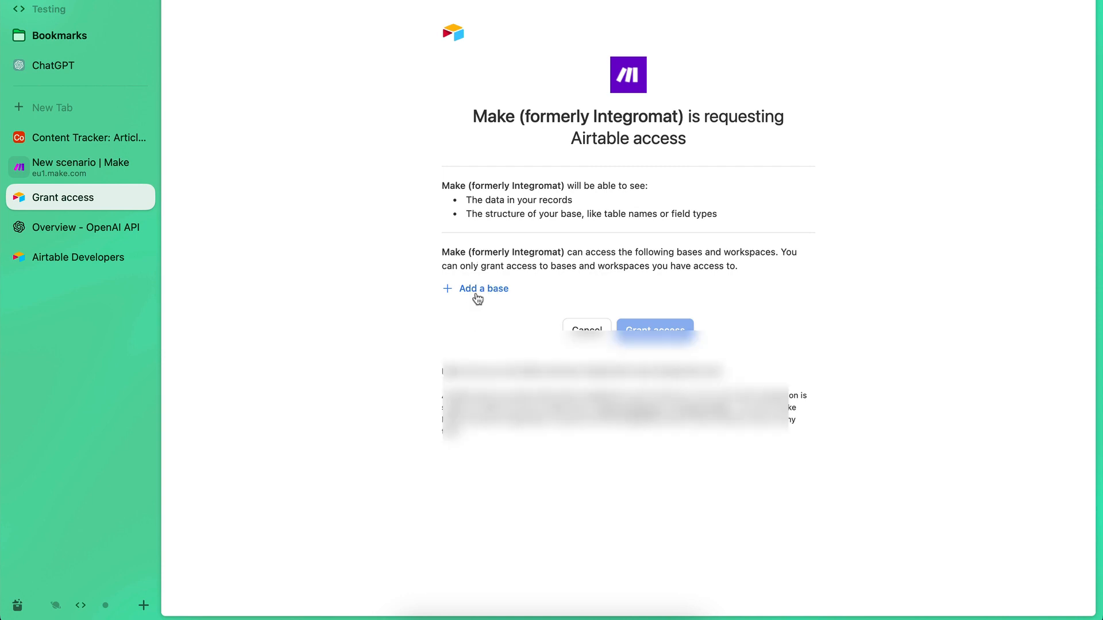
pyautogui.write('con')
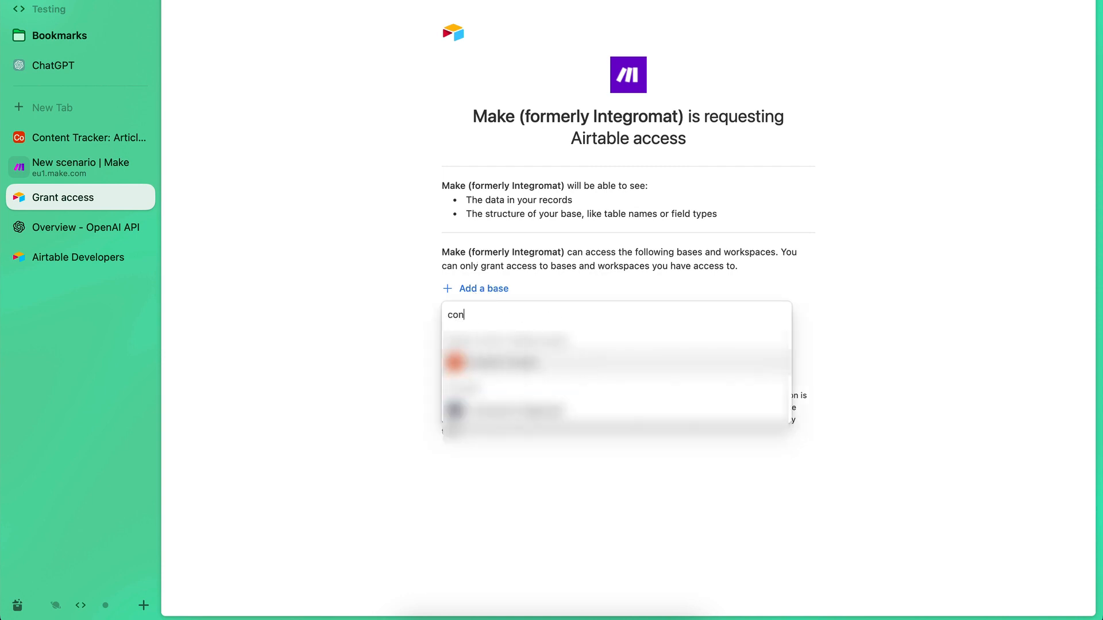
pyautogui.click(501, 362)
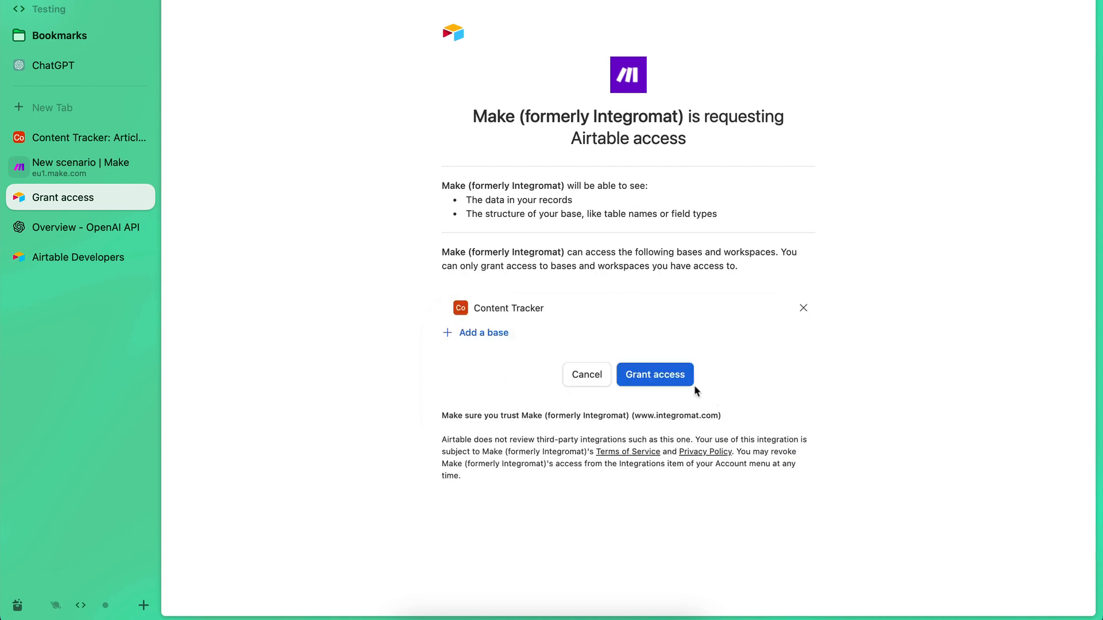
pyautogui.click(664, 377)
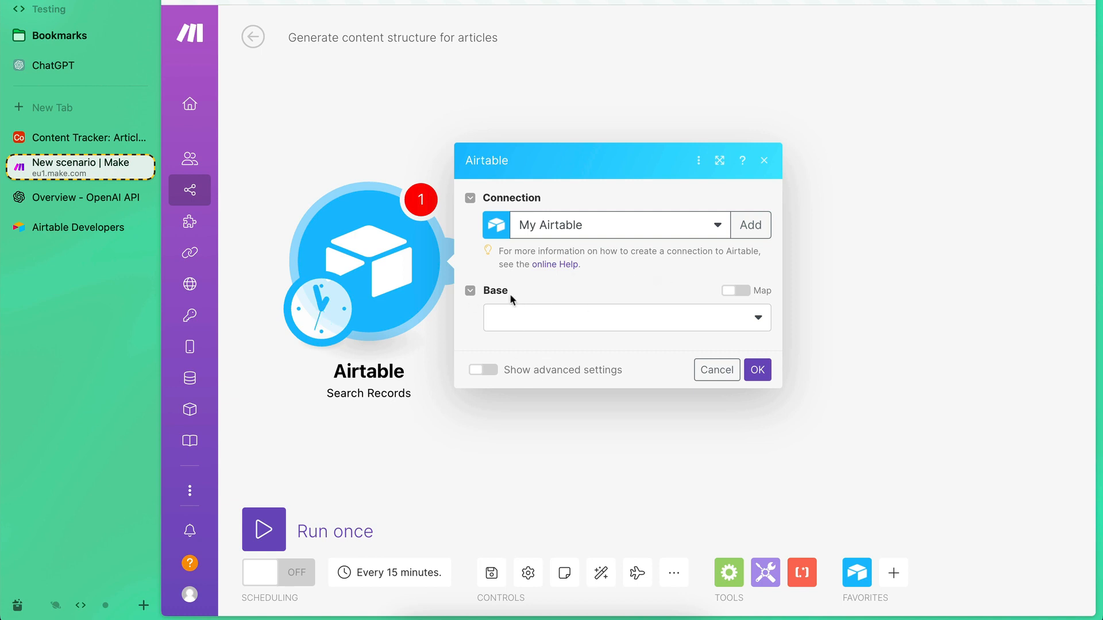
# Set the Search Records module's base to Content Tracker and its table to Articles.
pyautogui.click(578, 319)
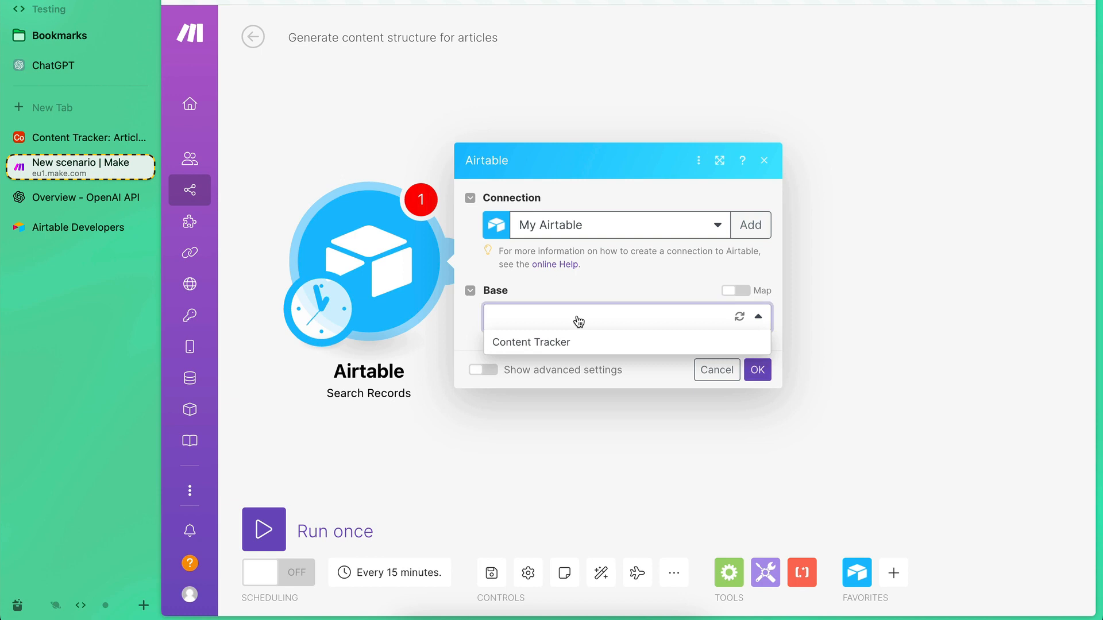
pyautogui.click(525, 343)
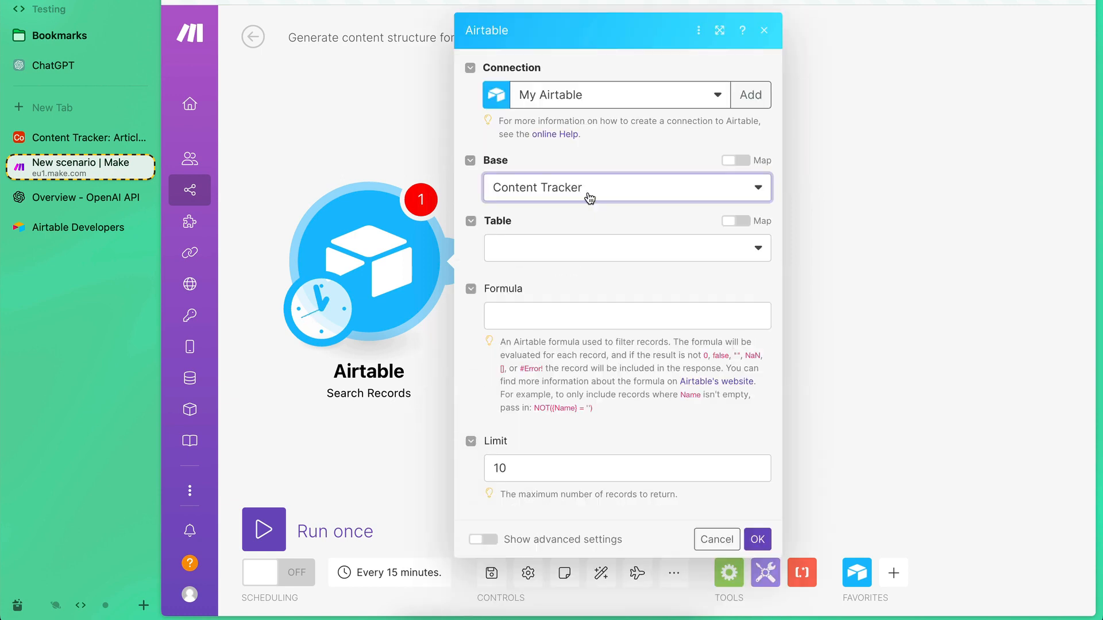
pyautogui.click(549, 251)
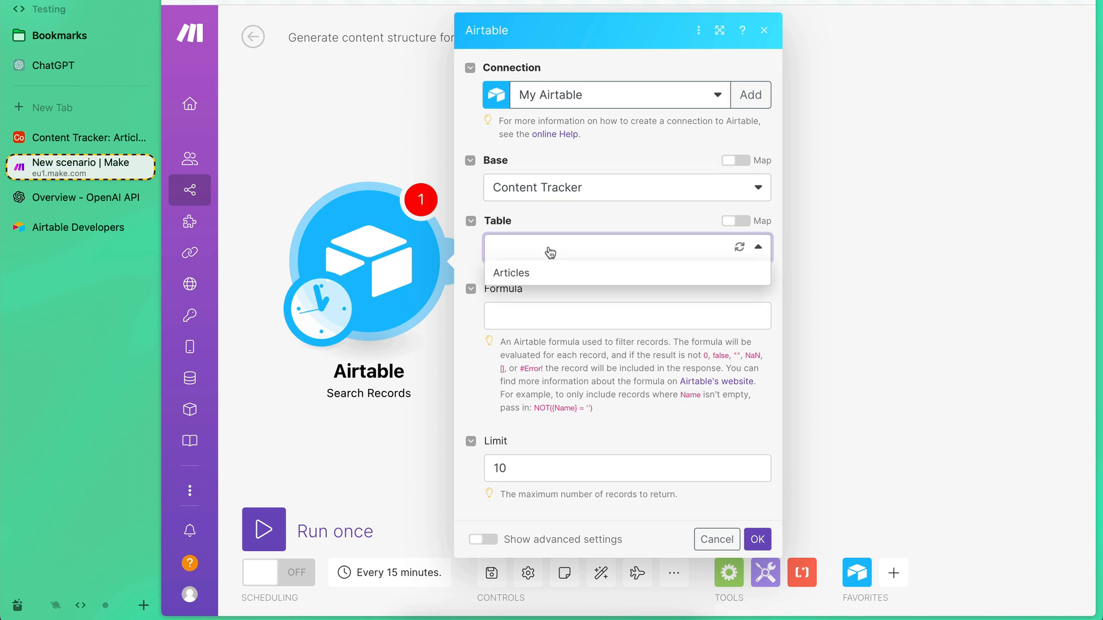
pyautogui.click(524, 272)
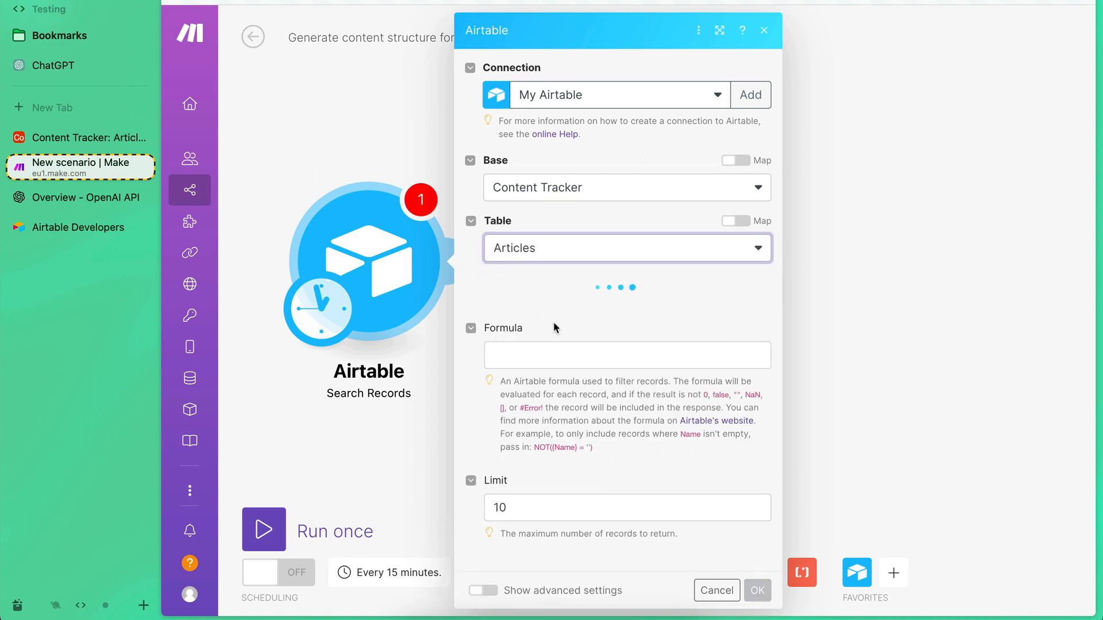
# Limit the module's output fields to Title and Description.
pyautogui.scroll(-3, 553, 327)
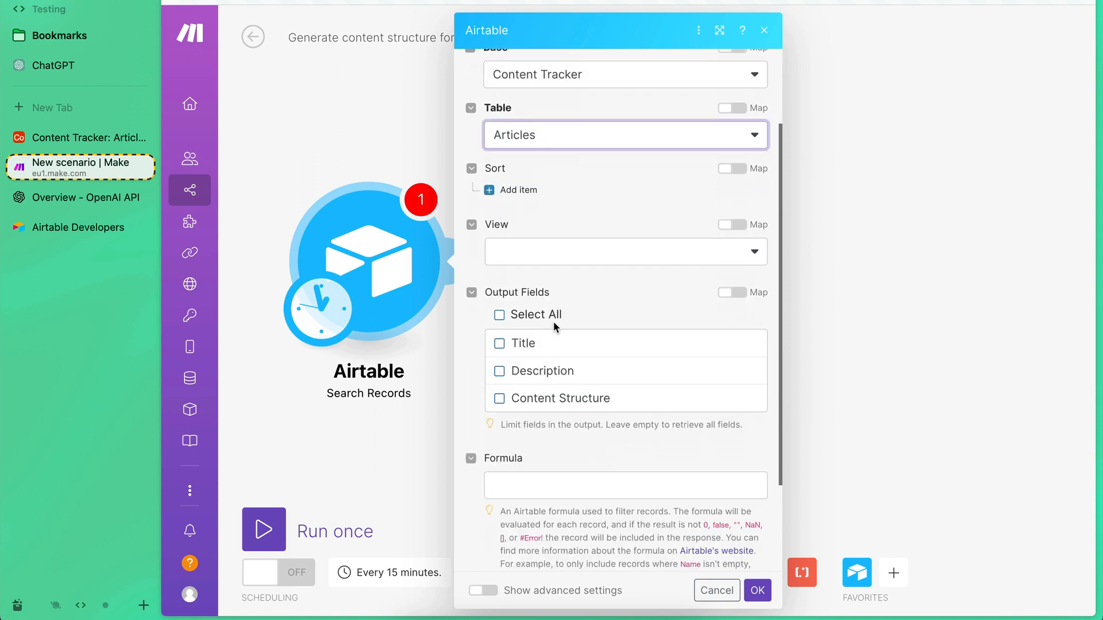
pyautogui.scroll(2, 553, 327)
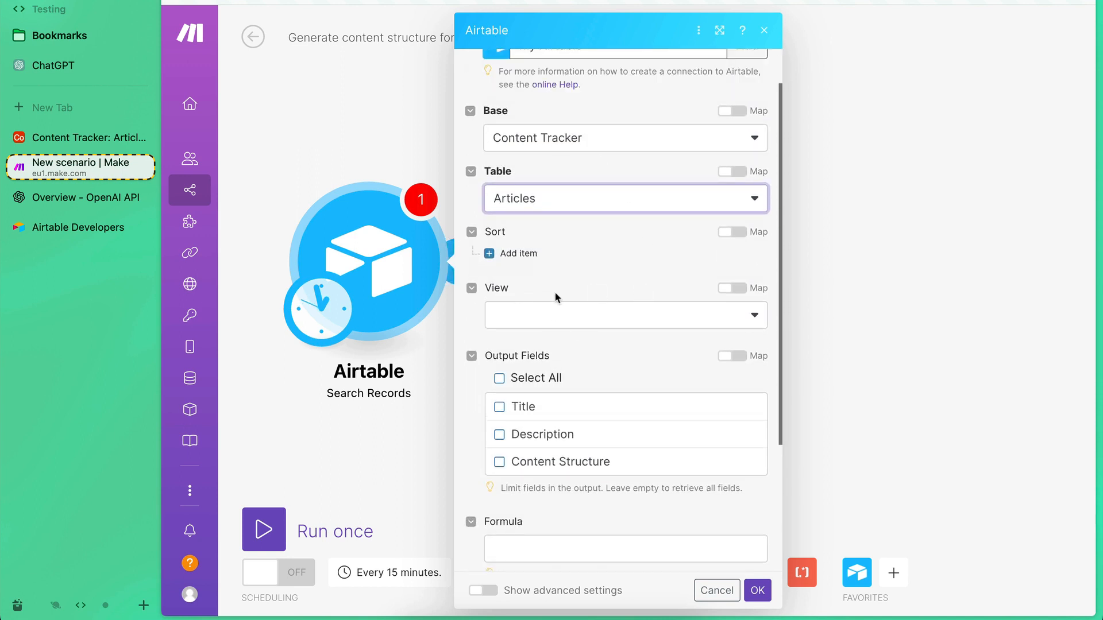
pyautogui.scroll(-2, 604, 282)
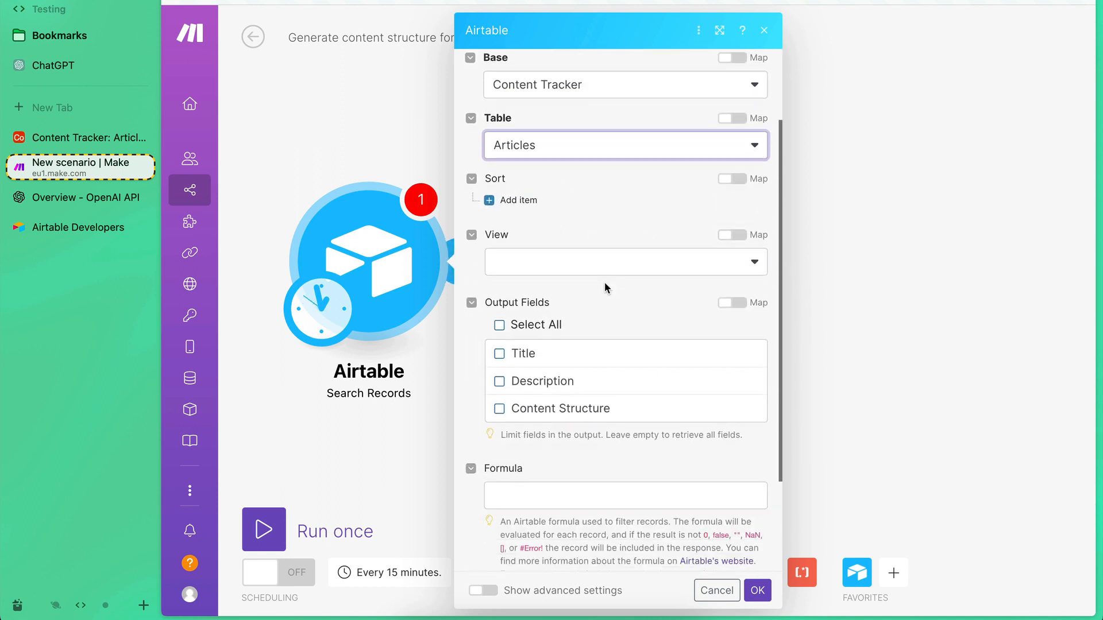
pyautogui.scroll(-1, 491, 370)
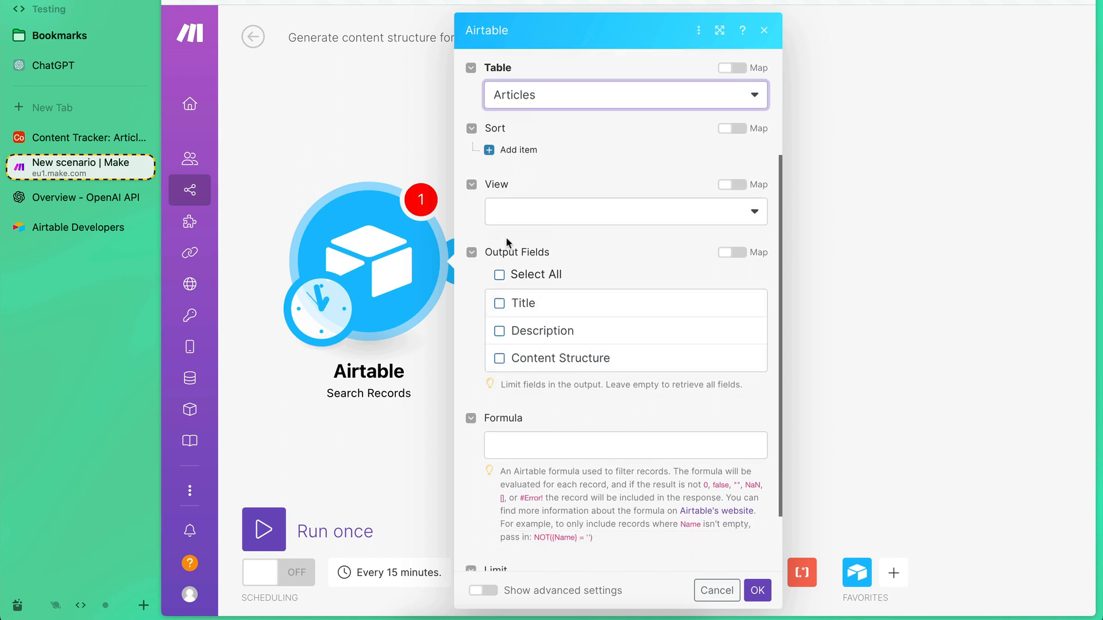
pyautogui.click(500, 304)
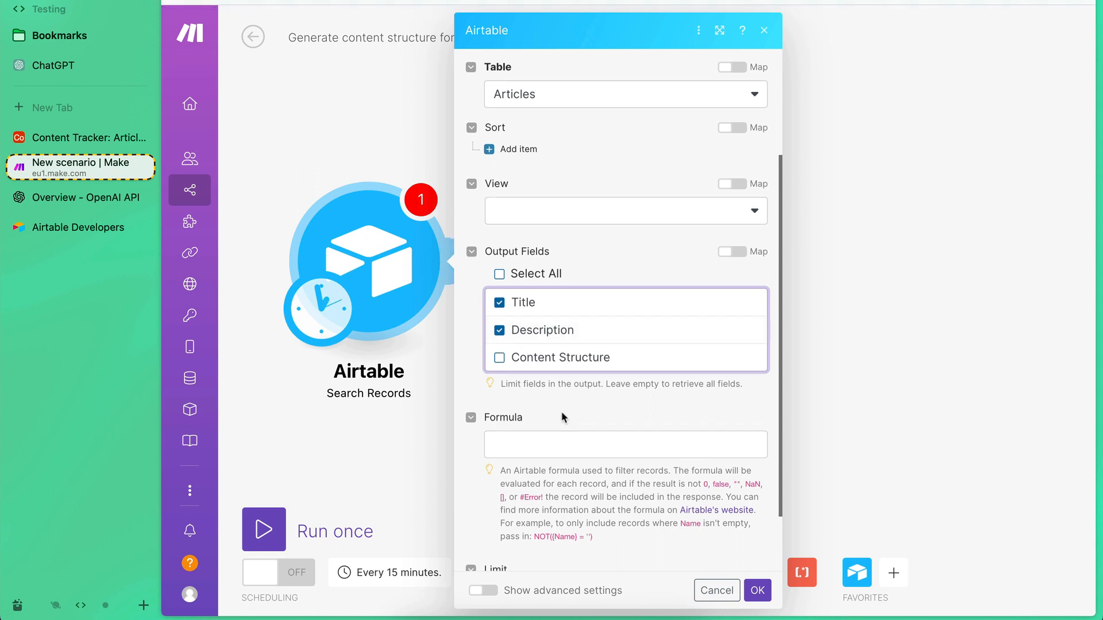
# Check the Content Structure column in Airtable, and back in Make enter the filter formula NOT({Content Structure}).
pyautogui.scroll(-1, 561, 411)
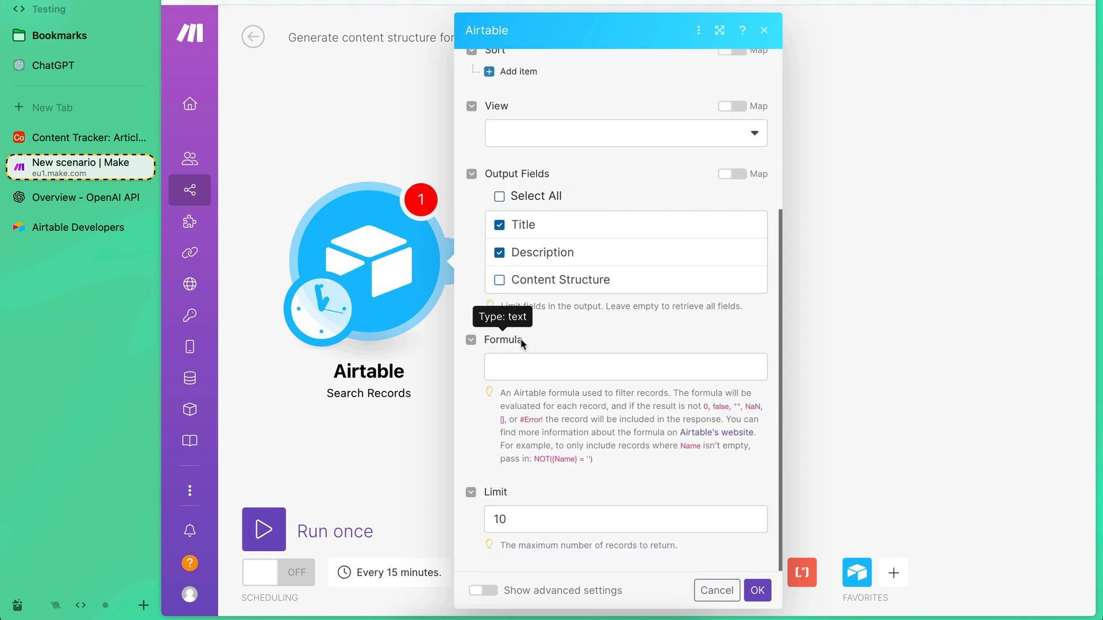
pyautogui.click(57, 138)
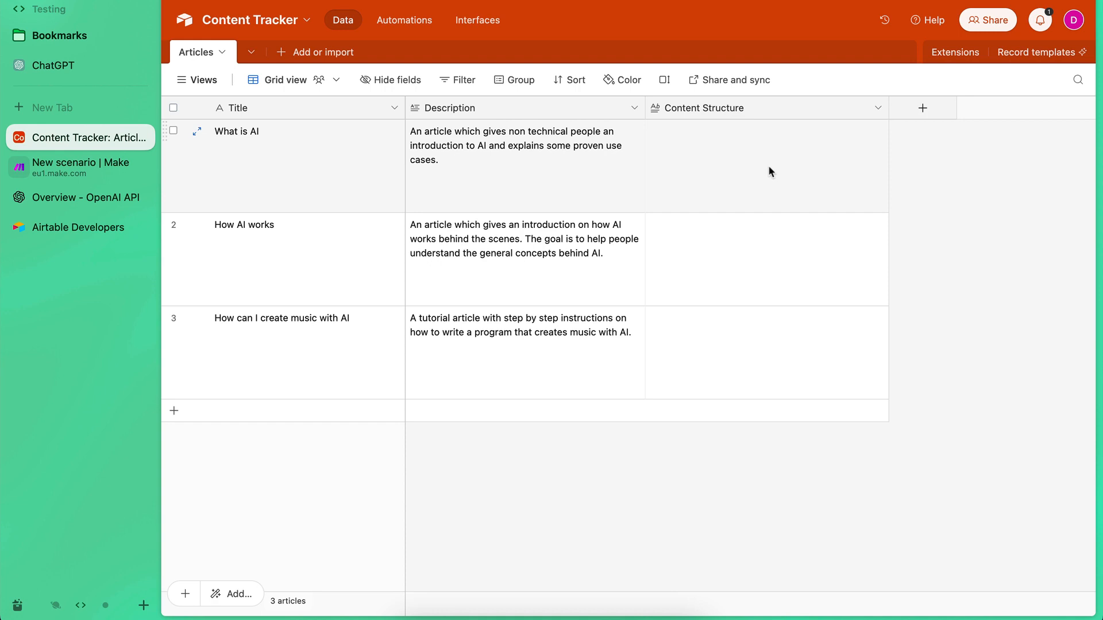
pyautogui.click(89, 172)
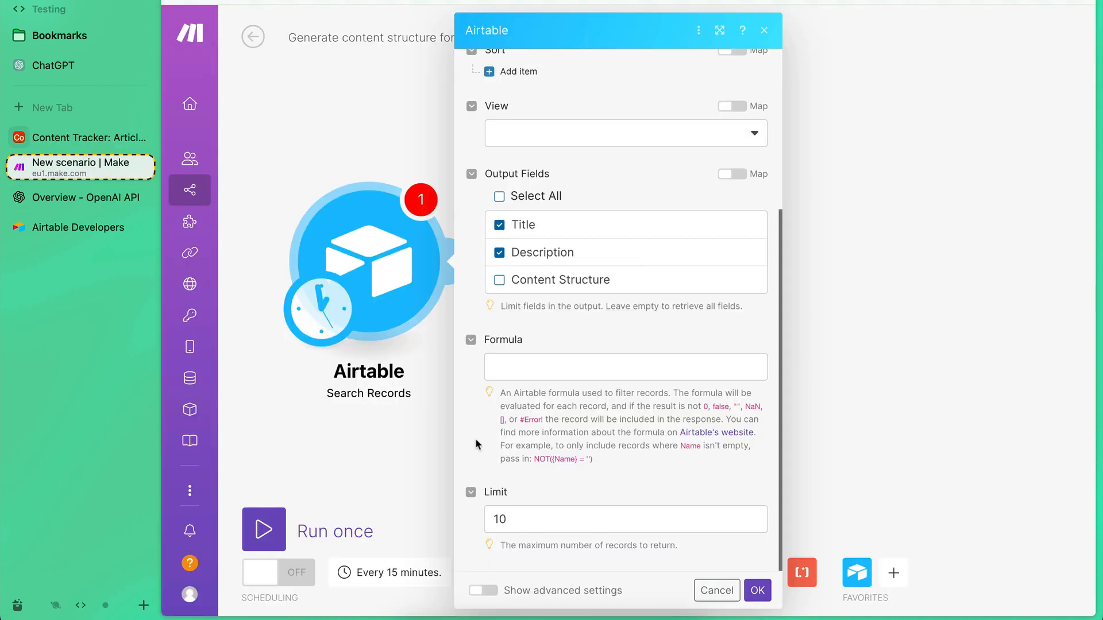
pyautogui.click(510, 356)
pyautogui.press('capslock')
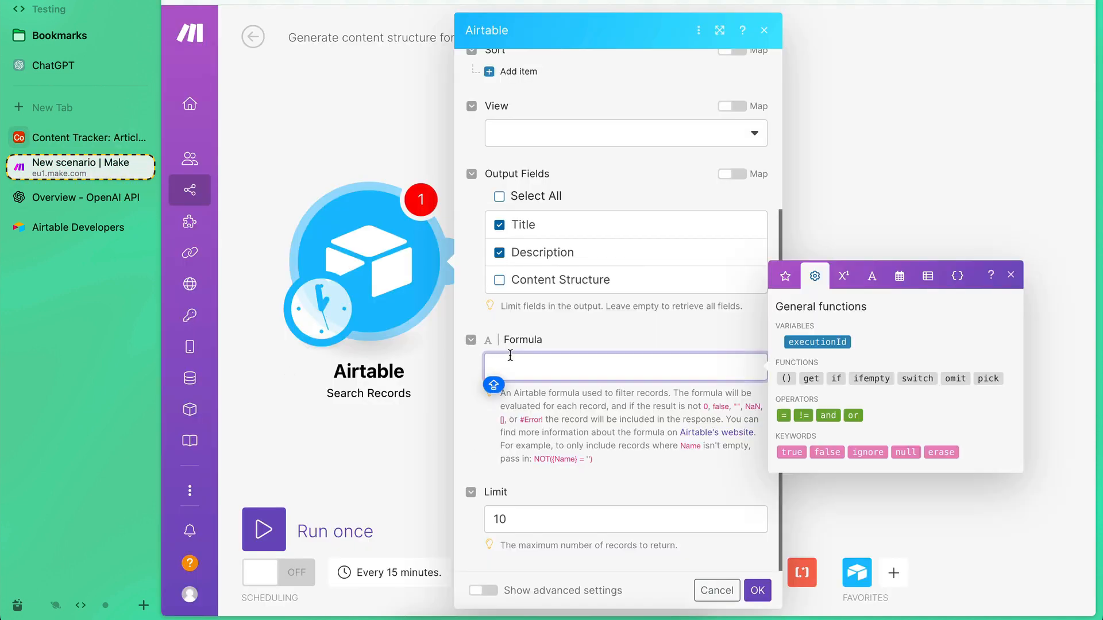
pyautogui.write('NOT')
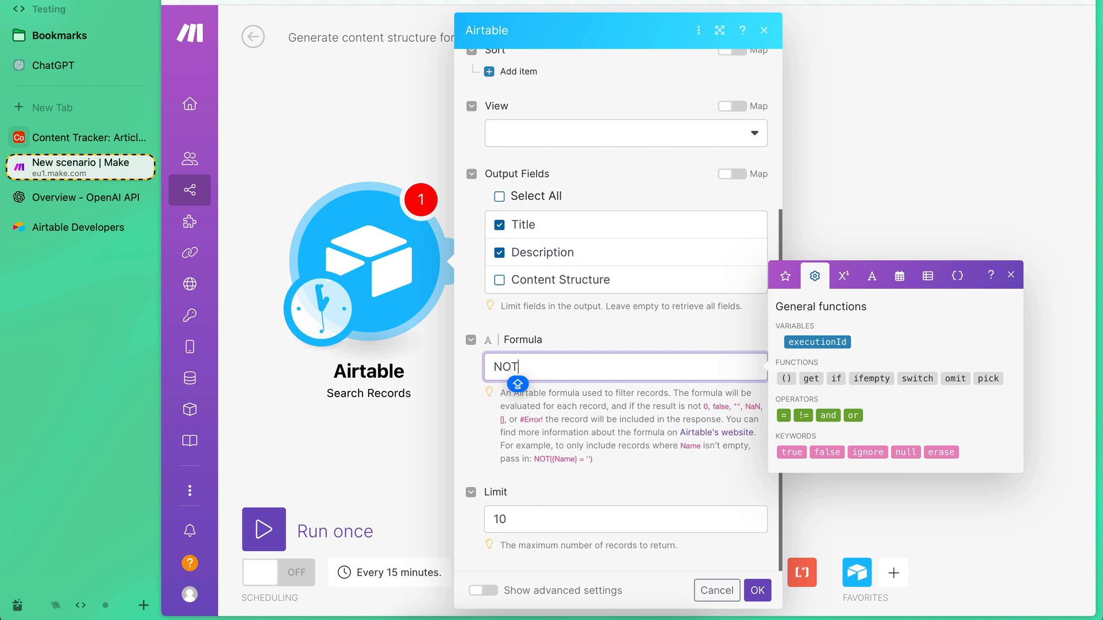
pyautogui.write('({')
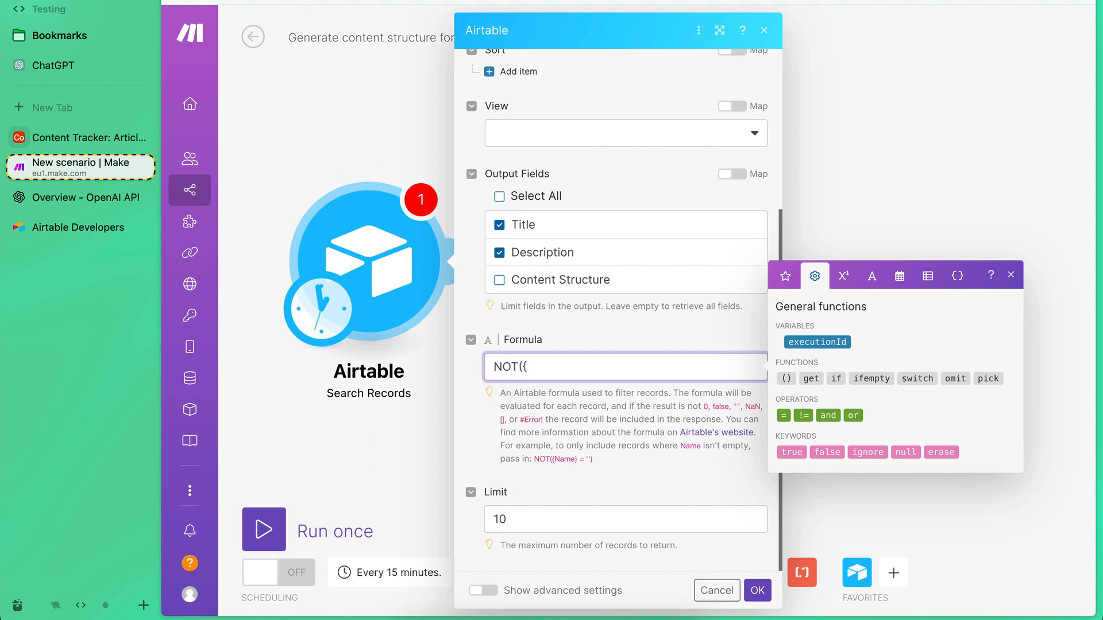
pyautogui.write('Content Structure')
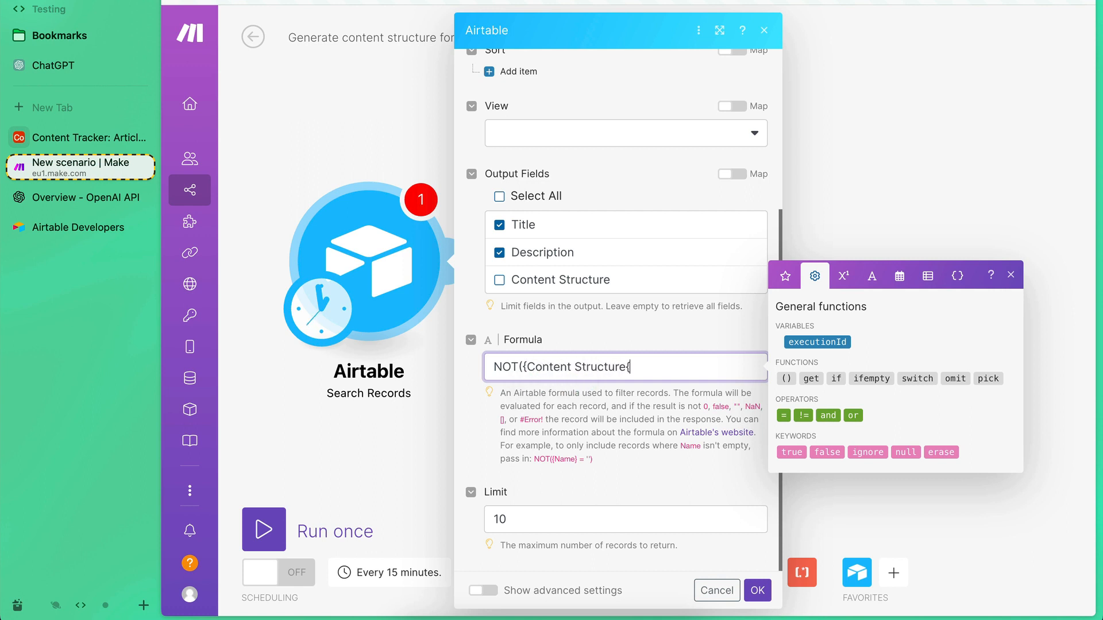
pyautogui.write('{')
pyautogui.press('BackSpace')
pyautogui.click(559, 402)
pyautogui.moveTo(489, 367); pyautogui.dragTo(645, 366)
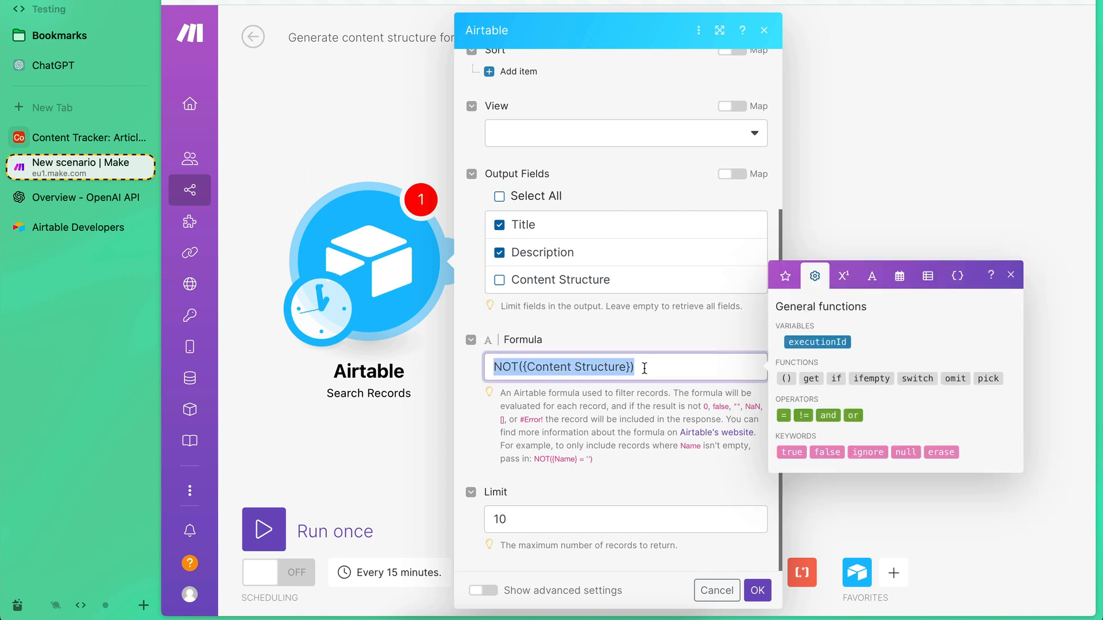
pyautogui.click(610, 442)
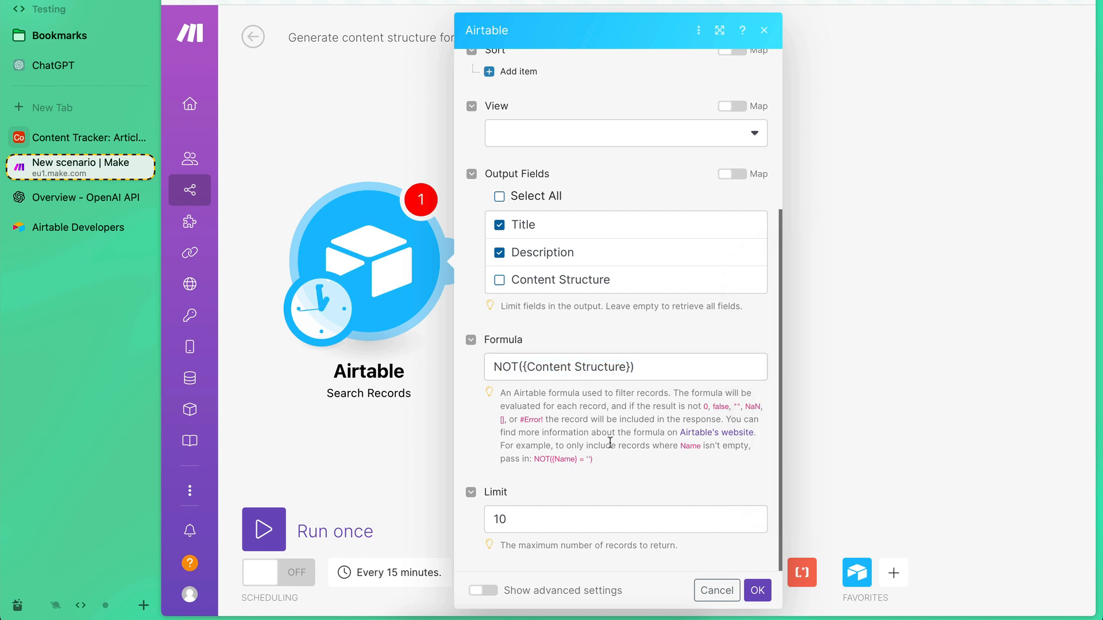
pyautogui.click(494, 367)
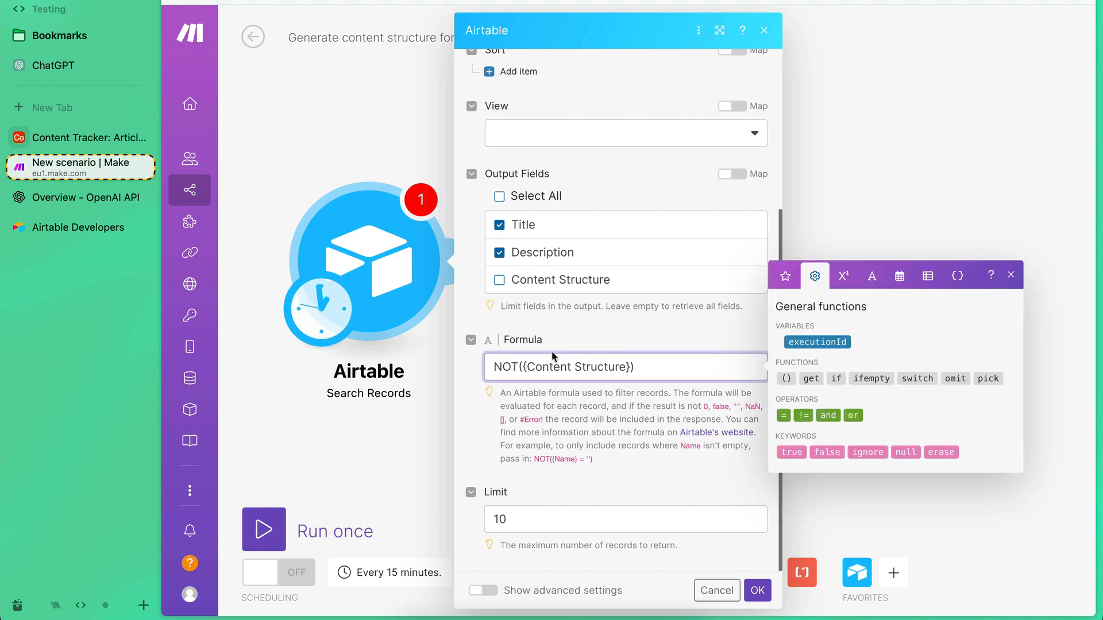
pyautogui.moveTo(493, 369); pyautogui.dragTo(675, 369)
pyautogui.click(675, 369)
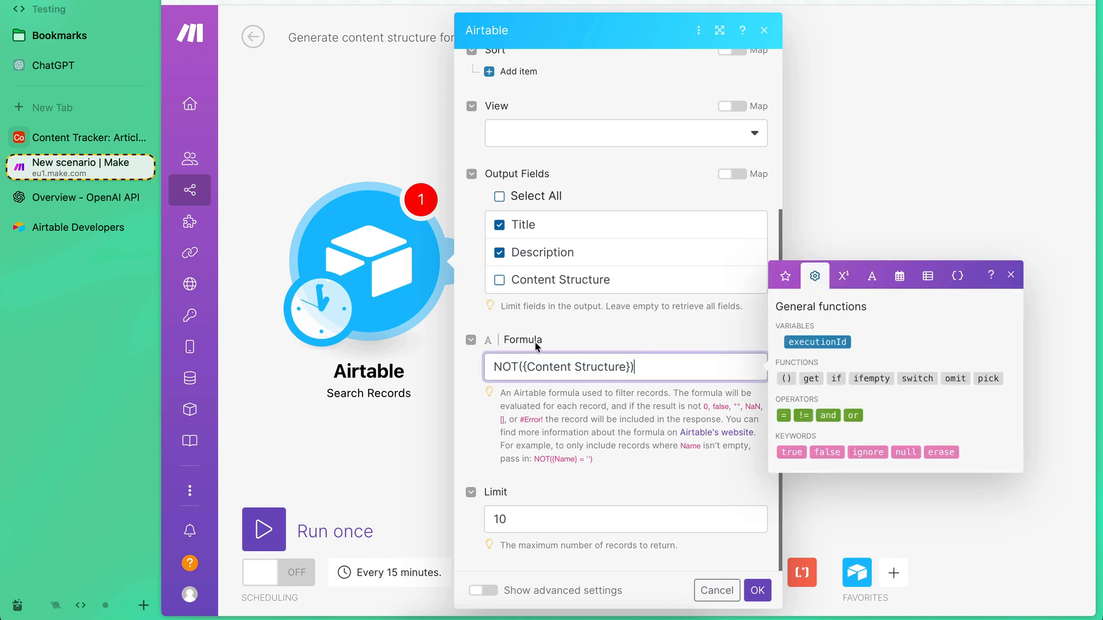
pyautogui.click(592, 410)
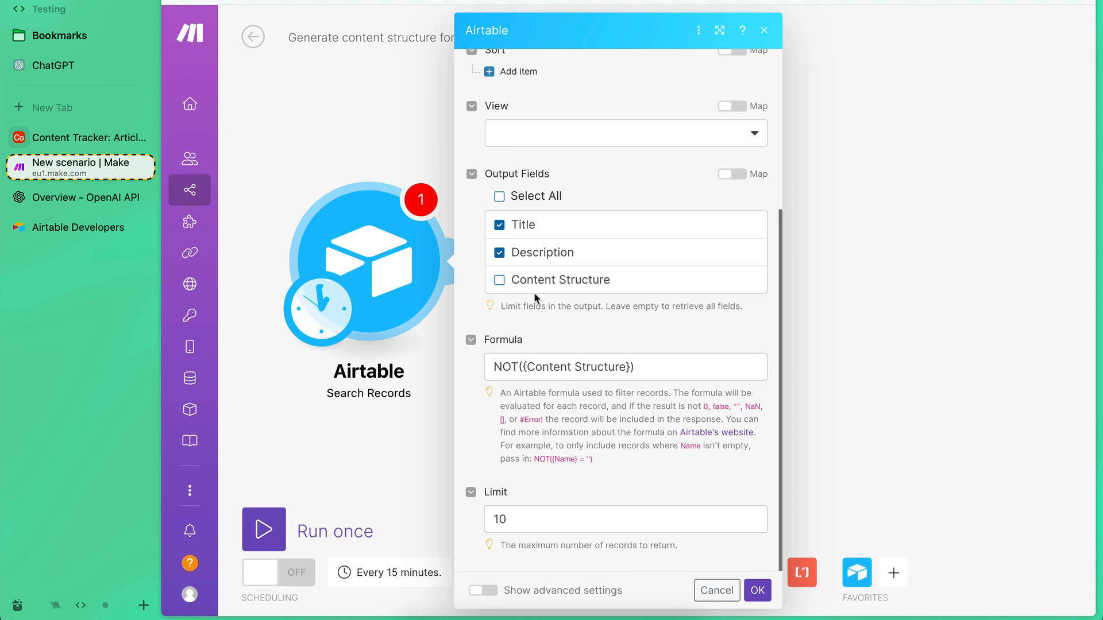
# Set the maximum number of returned records to 100 and confirm the Search Records module settings.
pyautogui.click(531, 517)
pyautogui.write('0')
pyautogui.click(627, 390)
pyautogui.scroll(2, 627, 487)
pyautogui.scroll(-2, 626, 487)
pyautogui.click(757, 592)
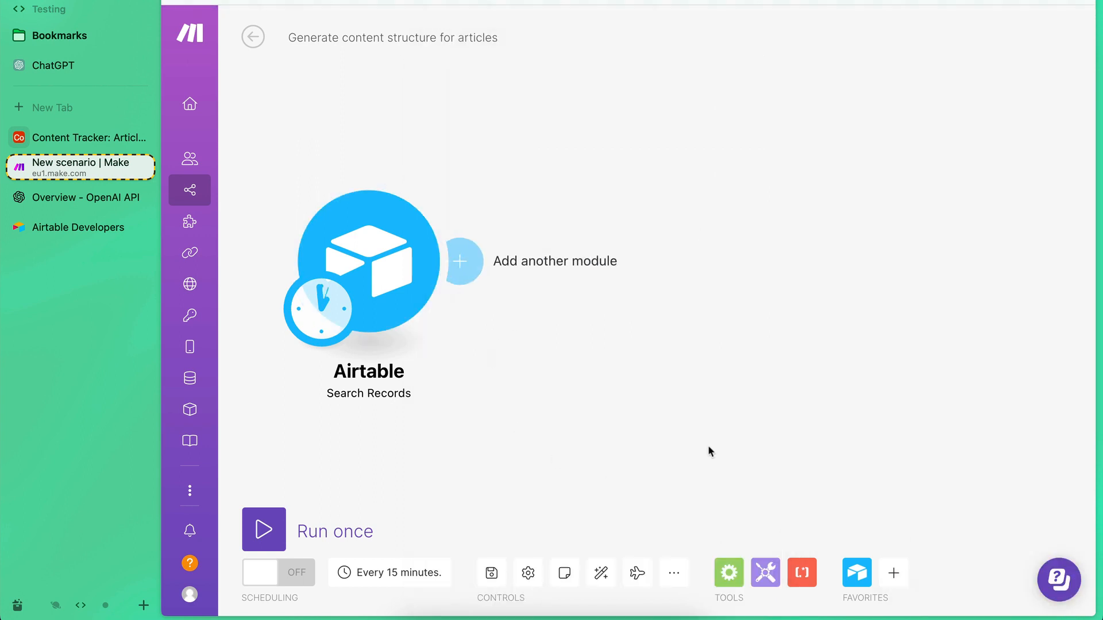
# Run only the Airtable Search Records module and open the details of its operation.
pyautogui.rightClick(370, 257)
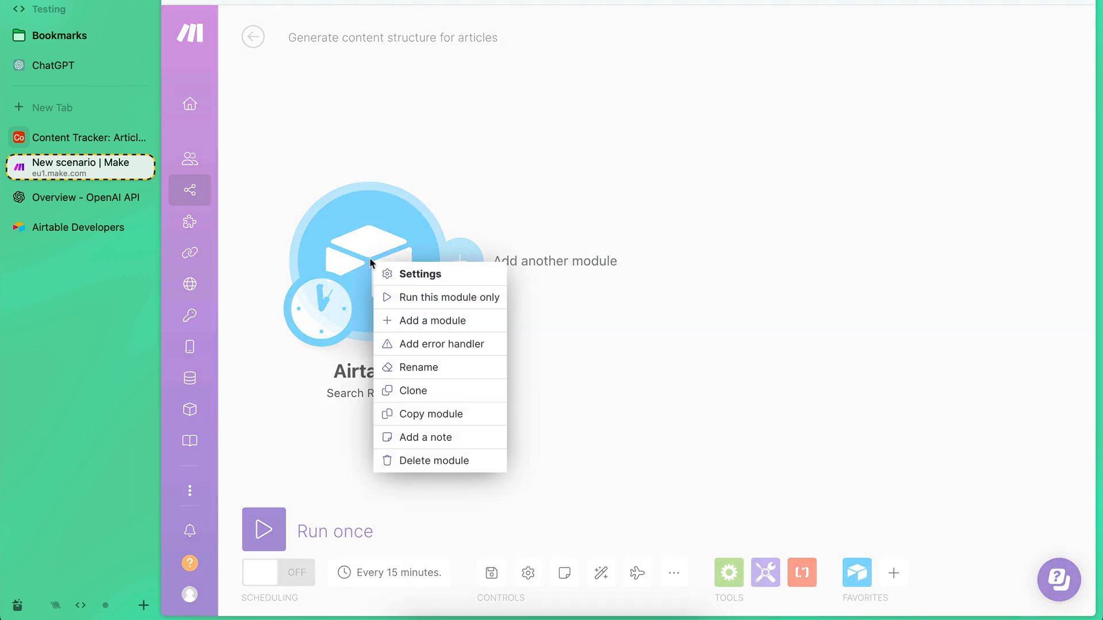
pyautogui.click(464, 299)
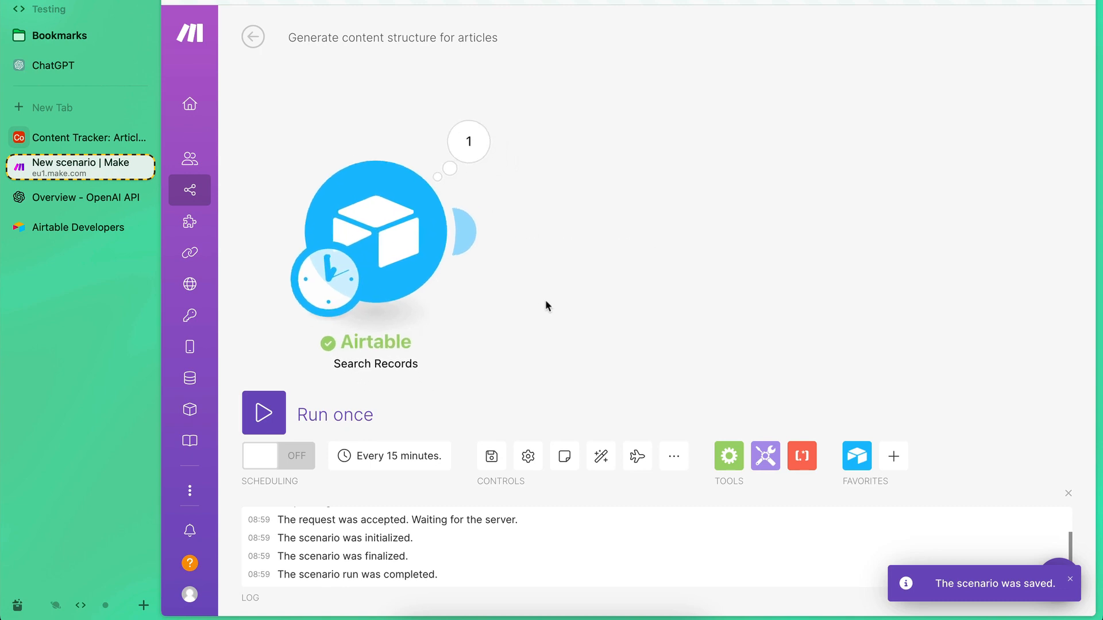
pyautogui.click(474, 118)
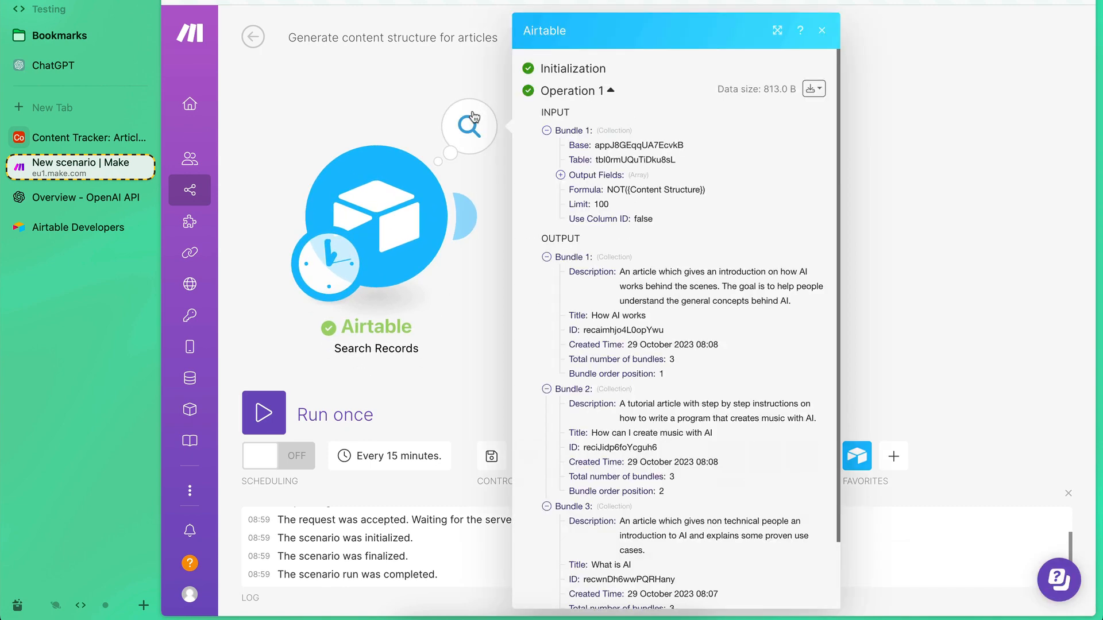
pyautogui.click(446, 356)
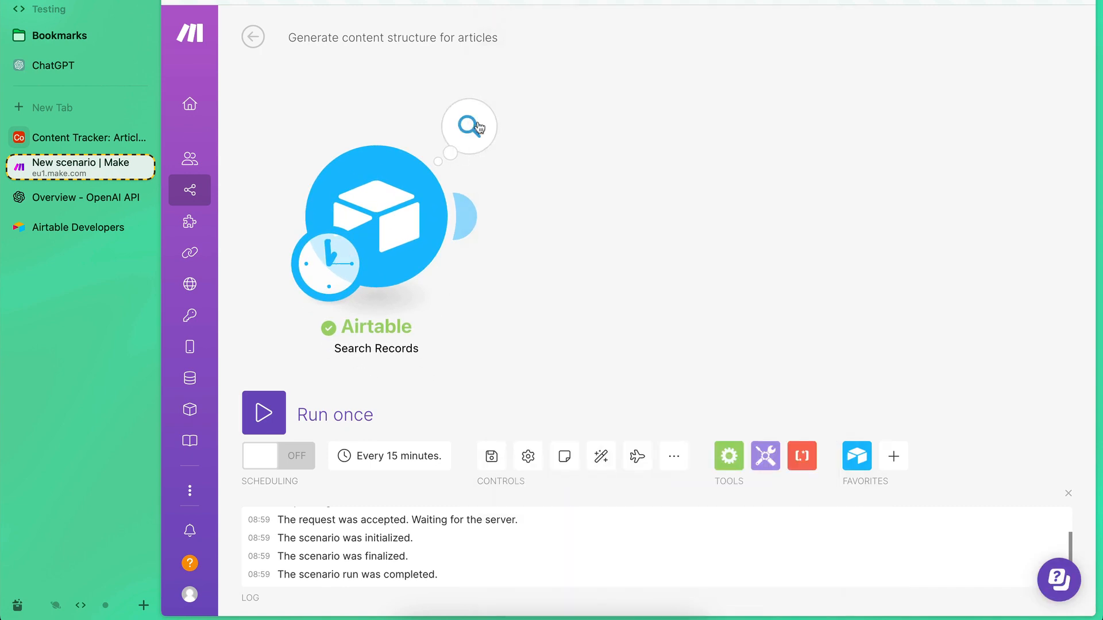
pyautogui.click(469, 131)
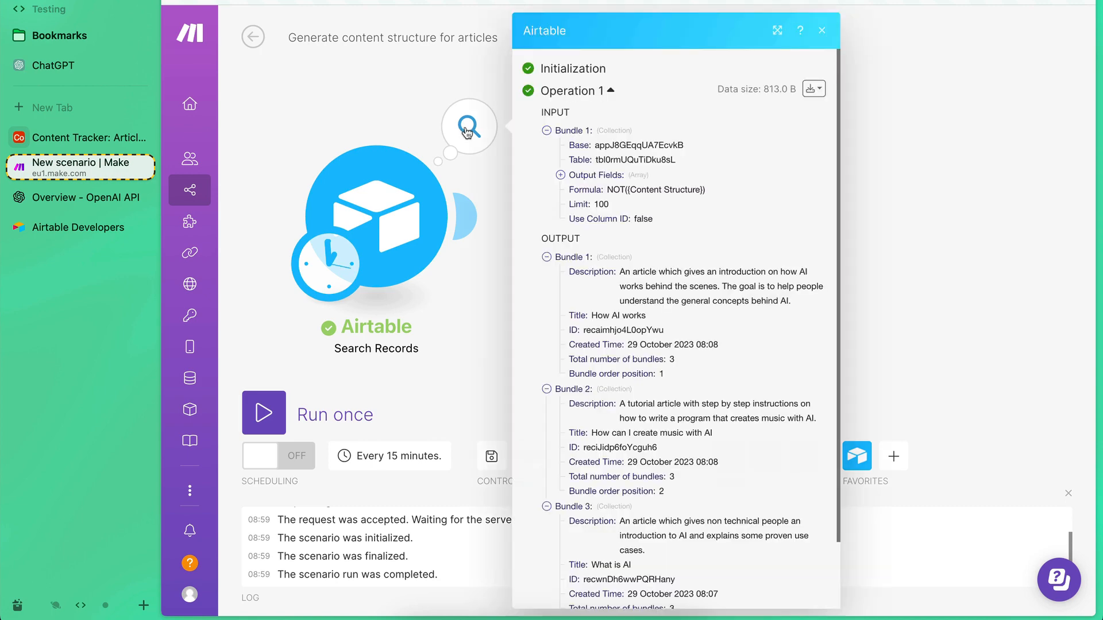
# Examine the run's input and output bundles, including the Title, Description and ID of the first returned record.
pyautogui.scroll(-3, 647, 330)
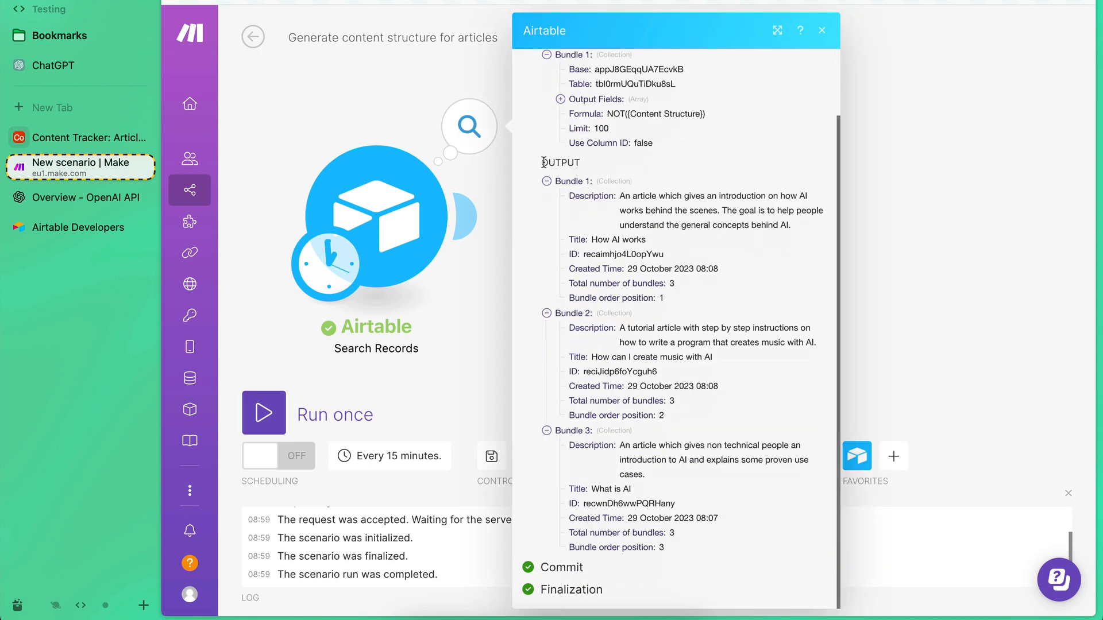
pyautogui.scroll(3, 543, 163)
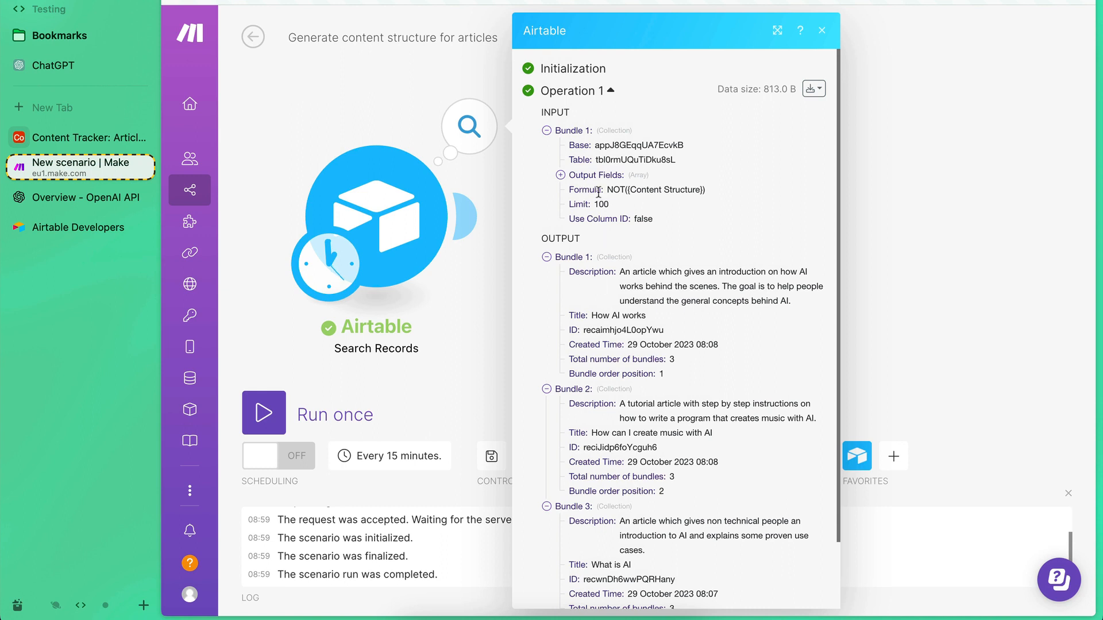
pyautogui.scroll(-3, 568, 175)
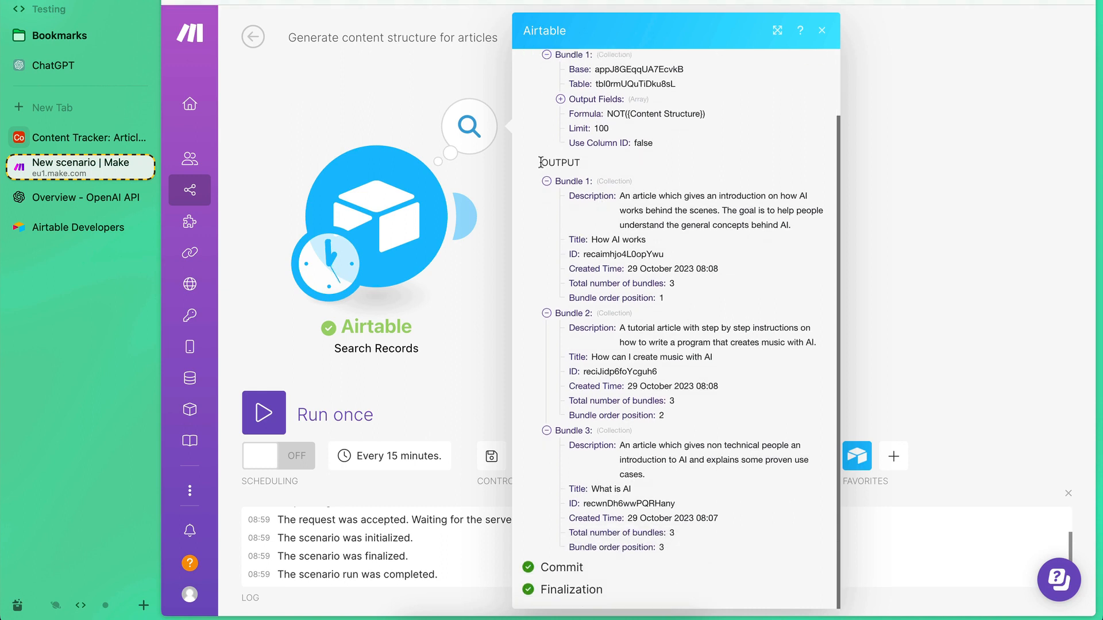
pyautogui.moveTo(541, 162); pyautogui.dragTo(572, 163)
pyautogui.click(569, 181)
pyautogui.doubleClick(579, 239)
pyautogui.doubleClick(589, 199)
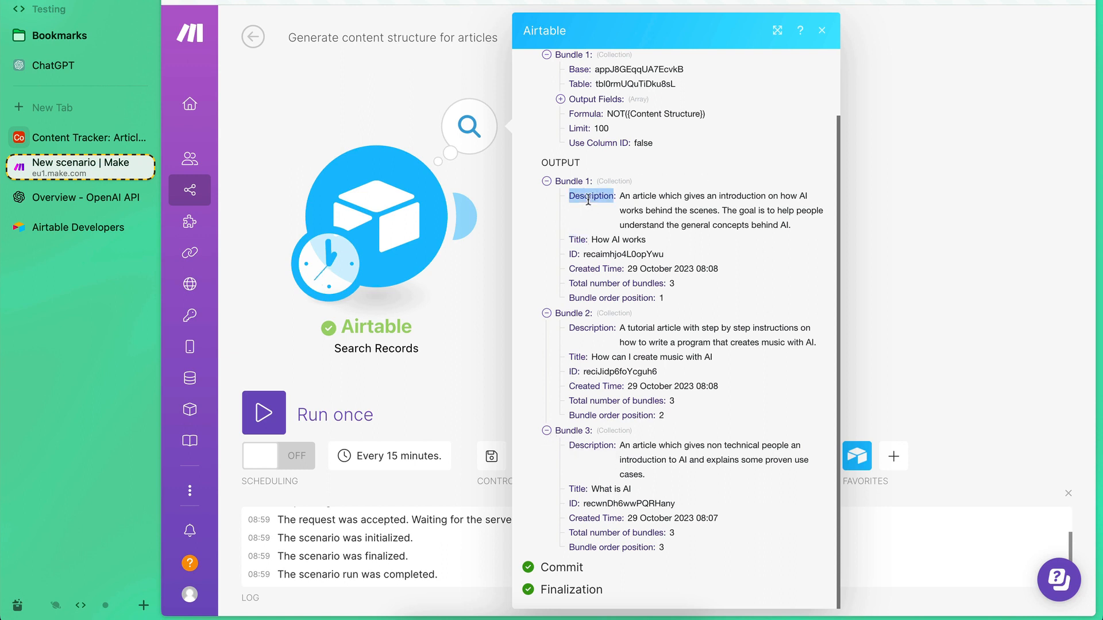
pyautogui.doubleClick(573, 255)
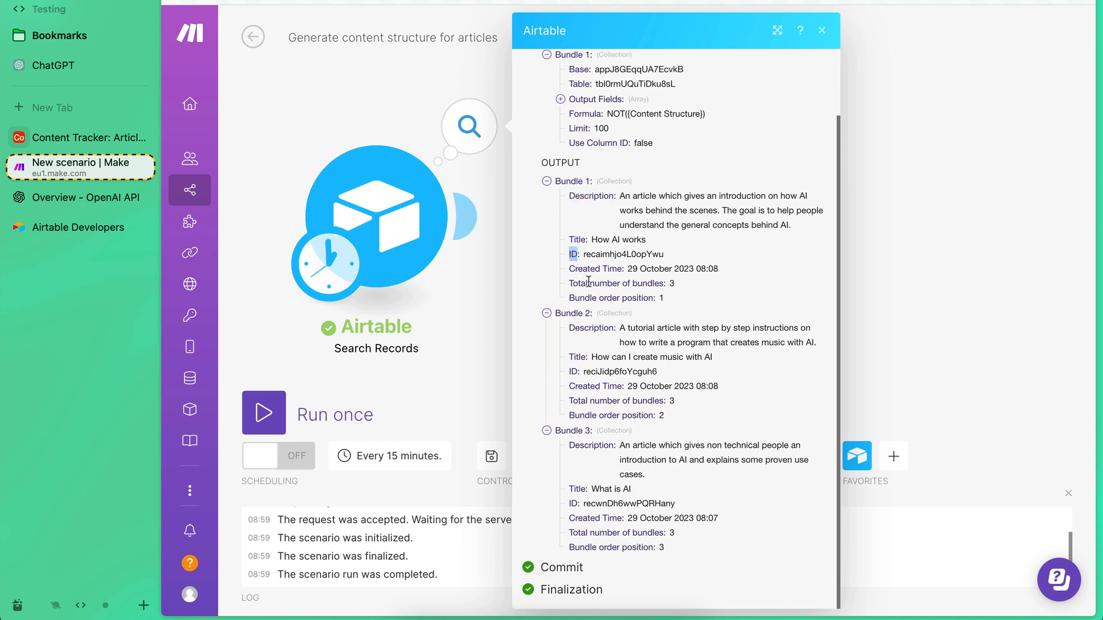
# Check the record ID in the first output bundle and close the run details.
pyautogui.moveTo(579, 271); pyautogui.dragTo(598, 271)
pyautogui.click(598, 271)
pyautogui.click(469, 326)
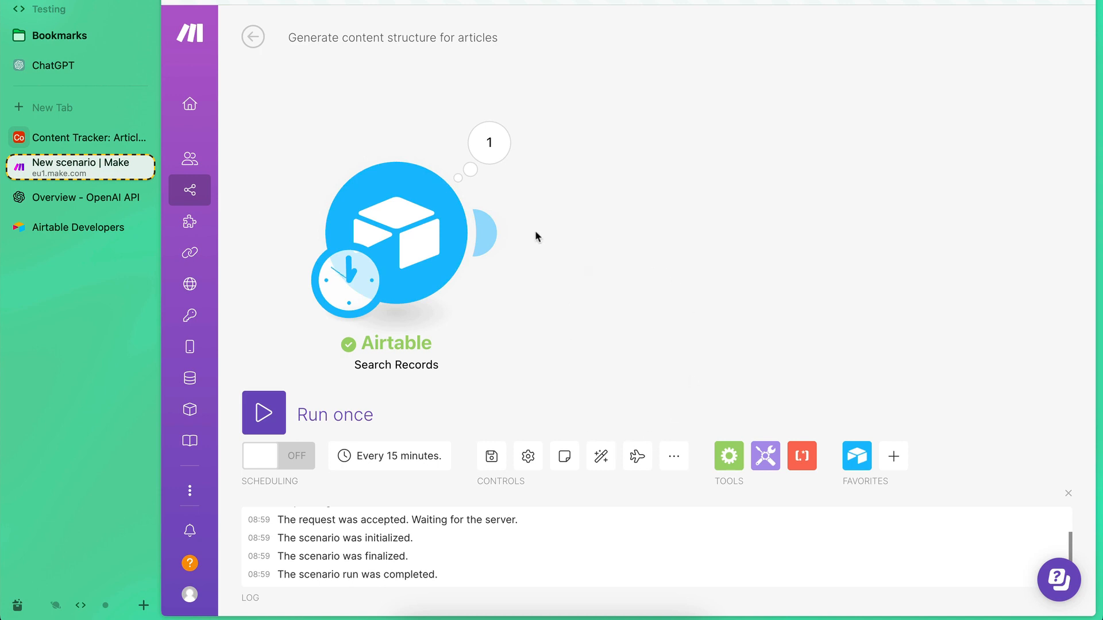
# Add an OpenAI (ChatGPT, Whisper, DALL-E) Create a Completion module after the Airtable Search Records module.
pyautogui.click(490, 236)
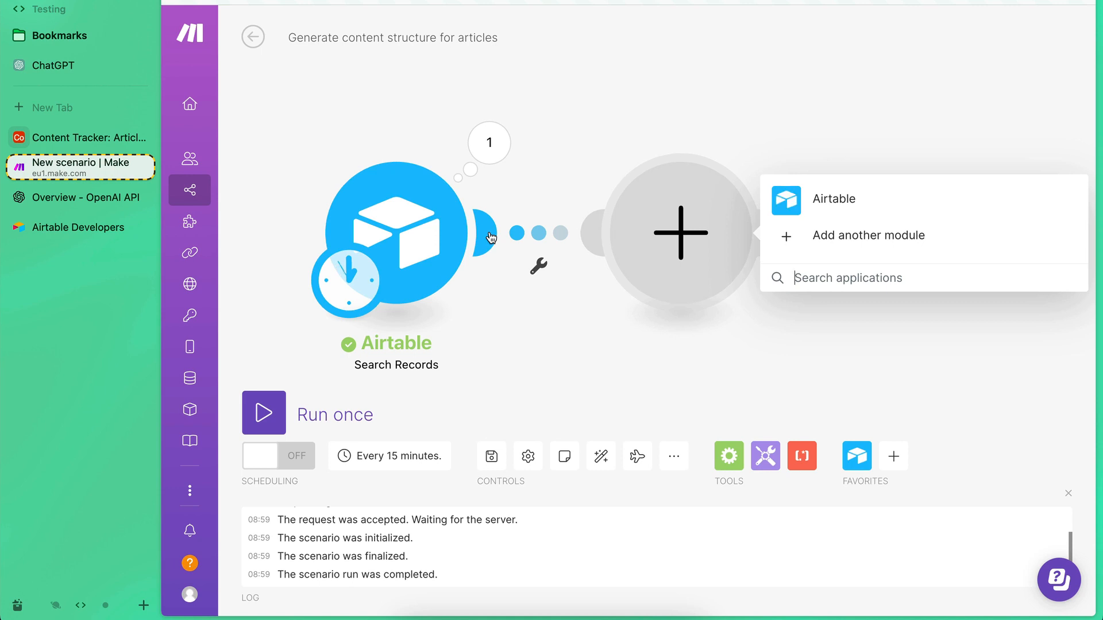
pyautogui.write('openai')
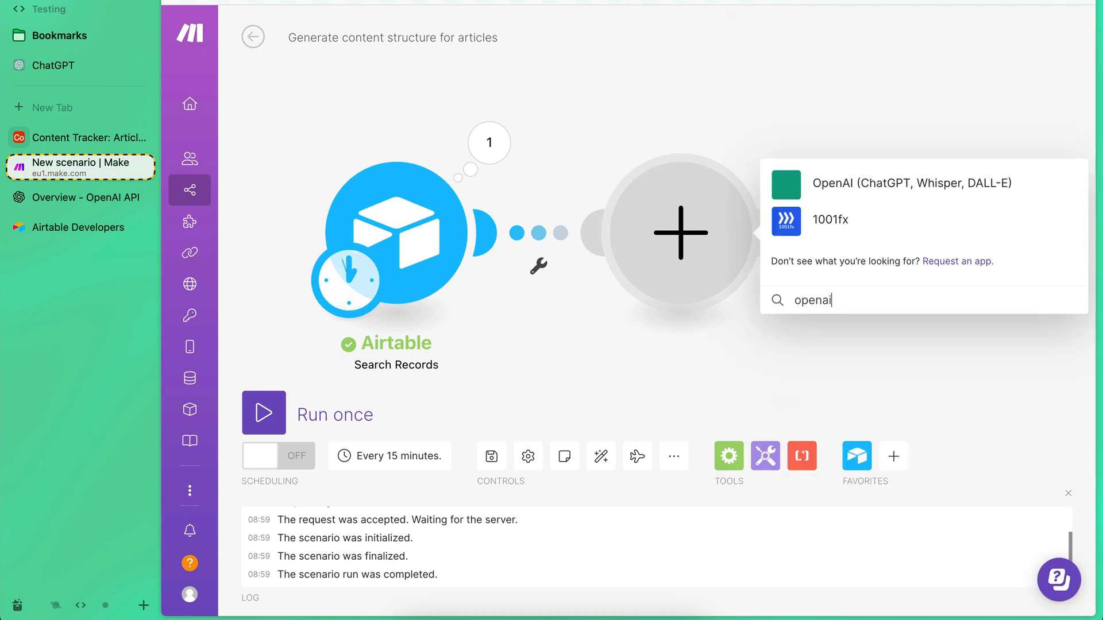
pyautogui.click(786, 194)
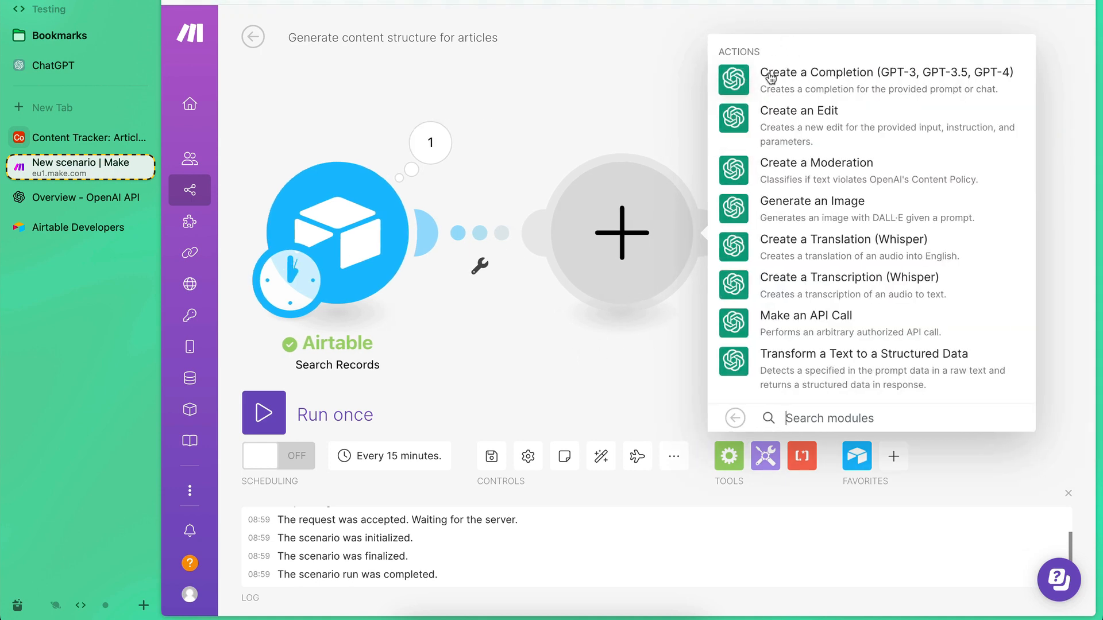
pyautogui.click(739, 81)
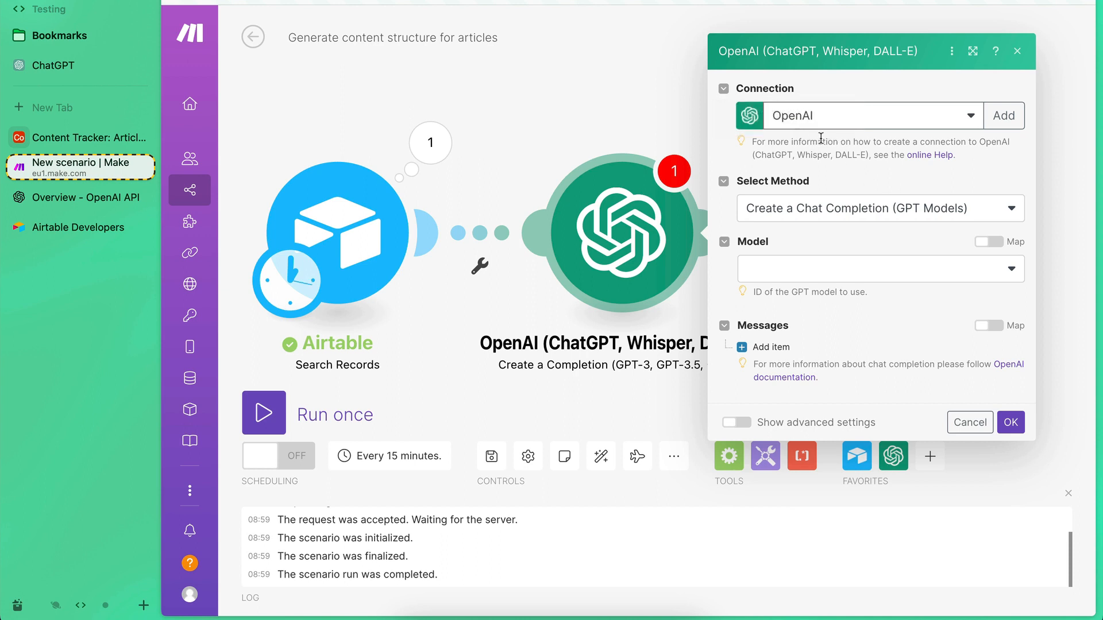
# Examine the new OpenAI connection form's API key and organization ID links, and close it without saving a connection.
pyautogui.click(1001, 122)
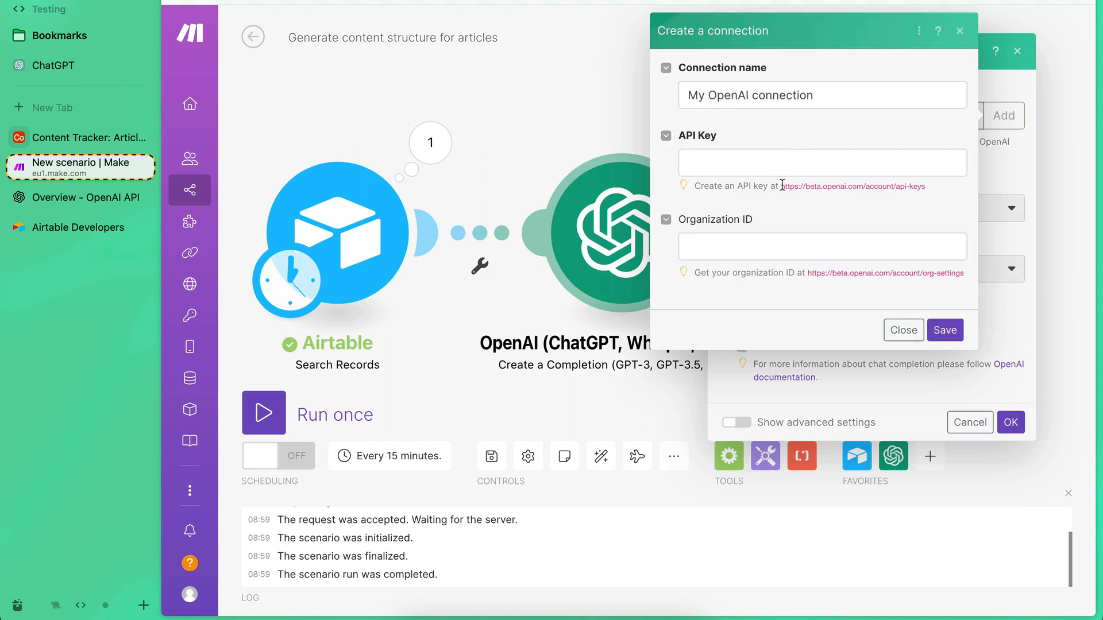
pyautogui.moveTo(783, 186); pyautogui.dragTo(929, 183)
pyautogui.click(928, 183)
pyautogui.moveTo(807, 273); pyautogui.dragTo(927, 273)
pyautogui.click(927, 274)
pyautogui.moveTo(782, 187); pyautogui.dragTo(885, 187)
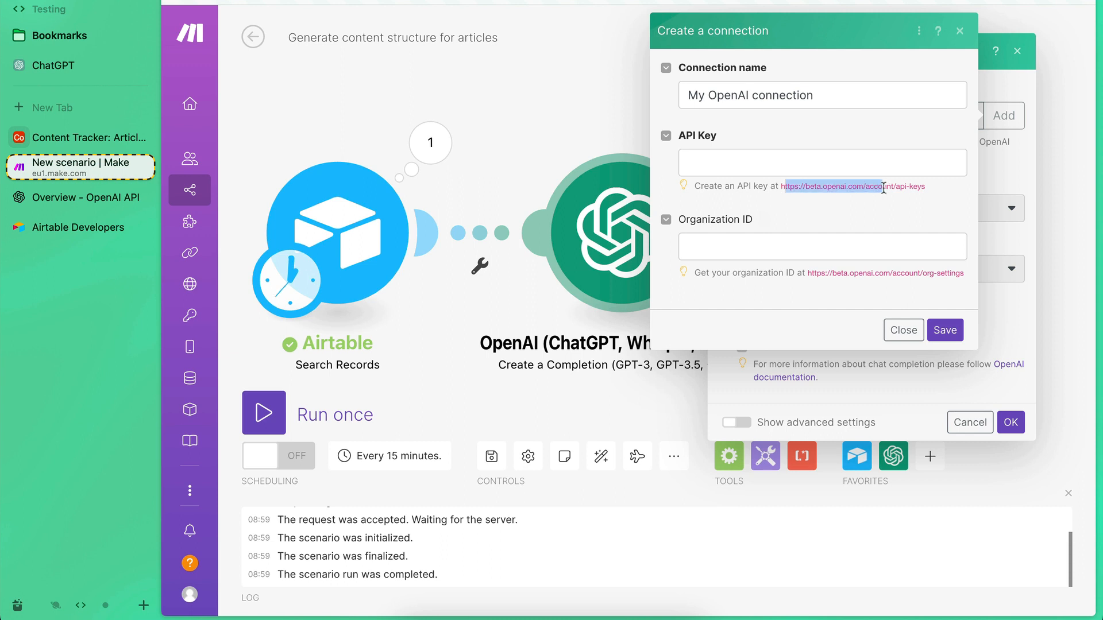
pyautogui.click(883, 188)
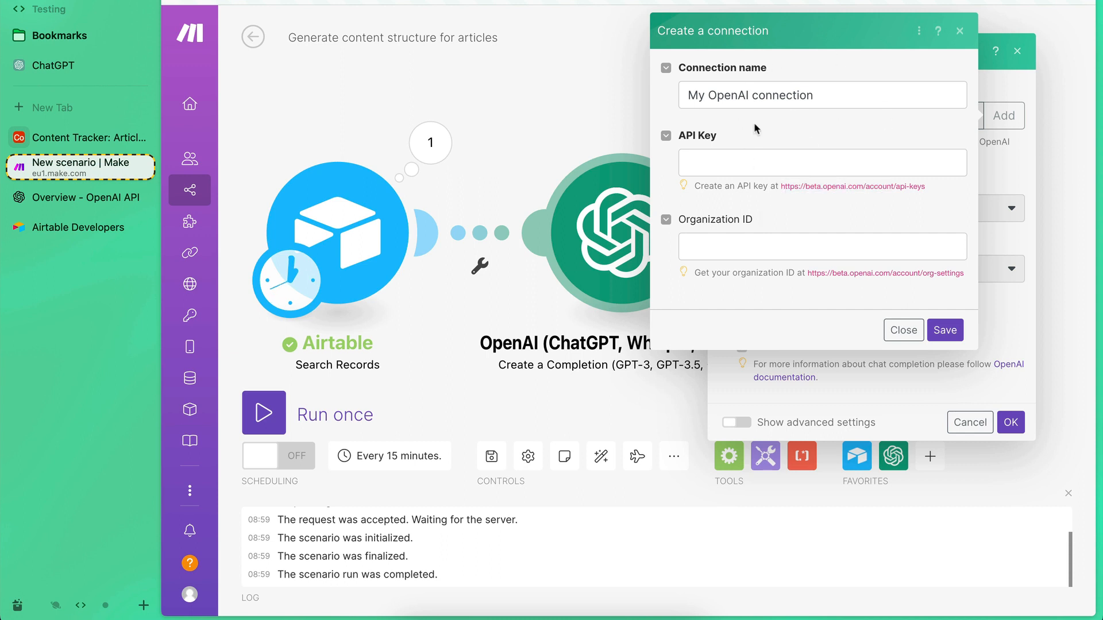
pyautogui.moveTo(809, 276); pyautogui.dragTo(938, 276)
pyautogui.click(938, 276)
pyautogui.click(902, 329)
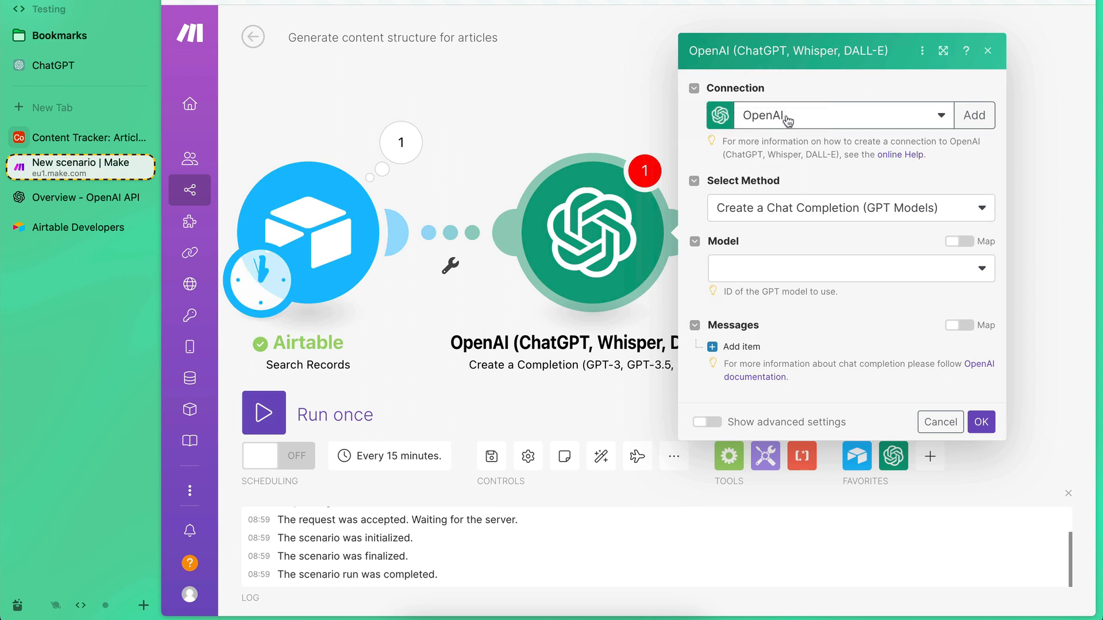
# Keep the method Create a Chat Completion (GPT Models) and select gpt-3.5-turbo as the model.
pyautogui.click(777, 213)
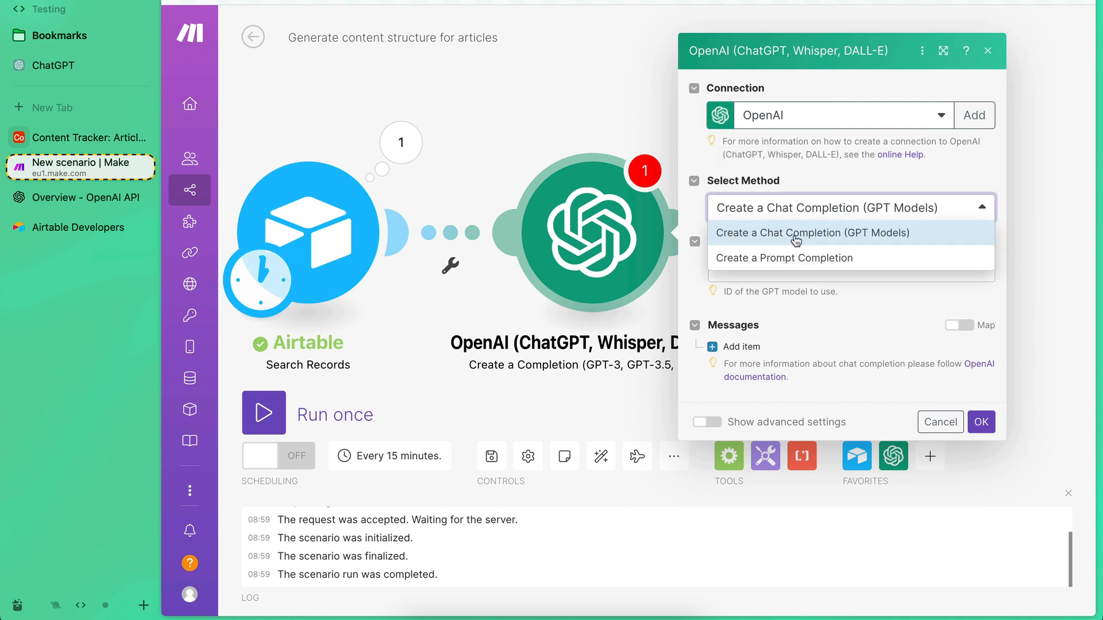
pyautogui.click(804, 184)
pyautogui.click(742, 276)
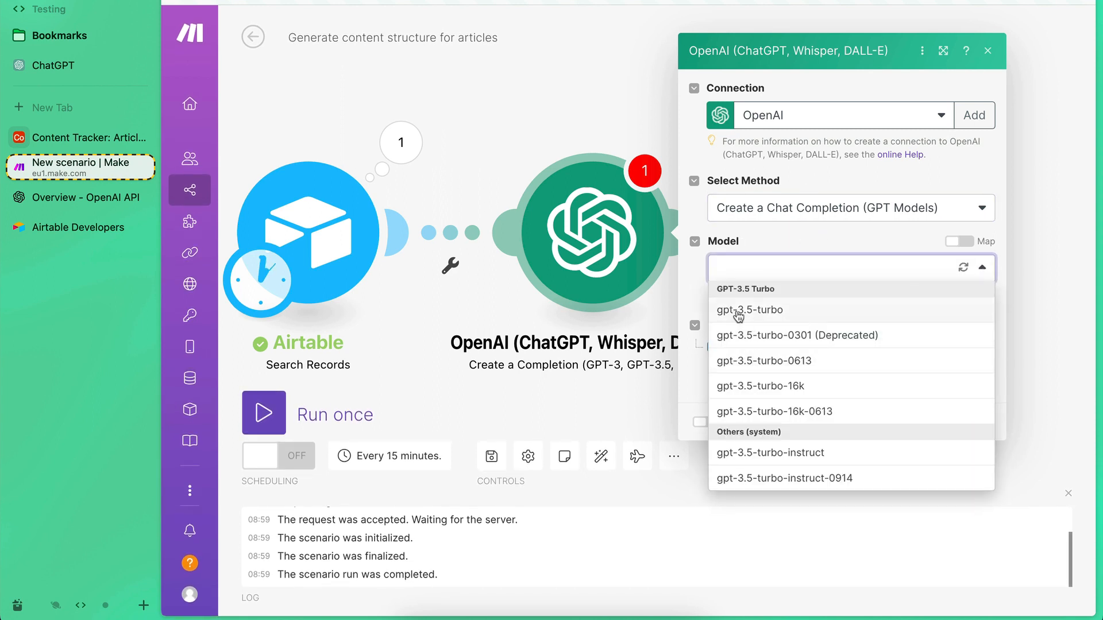
pyautogui.click(762, 312)
pyautogui.click(819, 310)
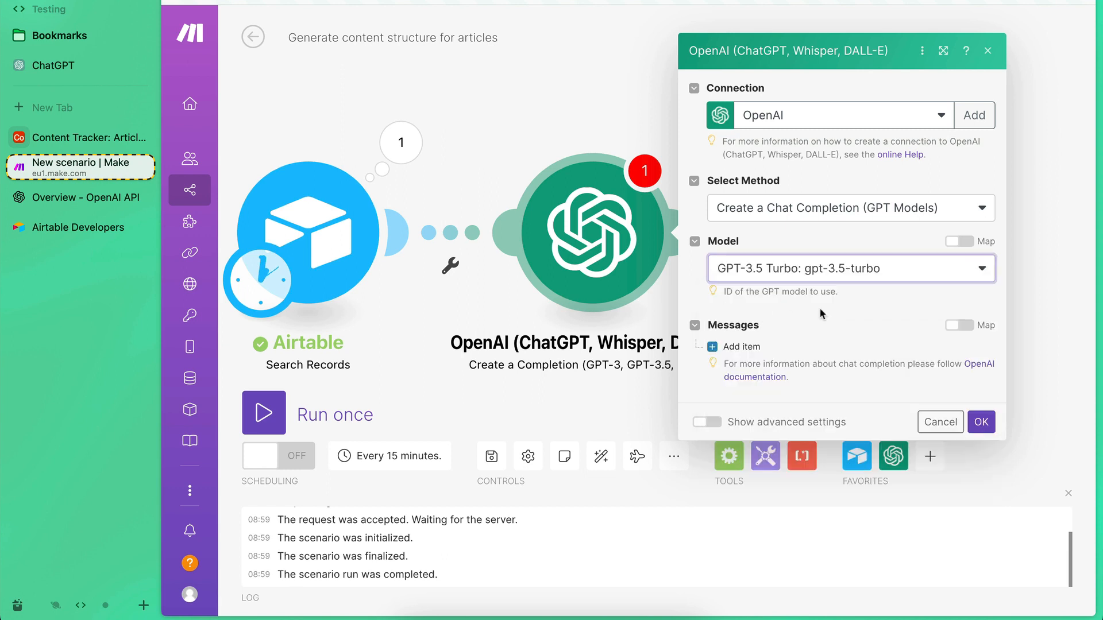
# Add two message items, giving the first the System role and the second the User role.
pyautogui.click(738, 347)
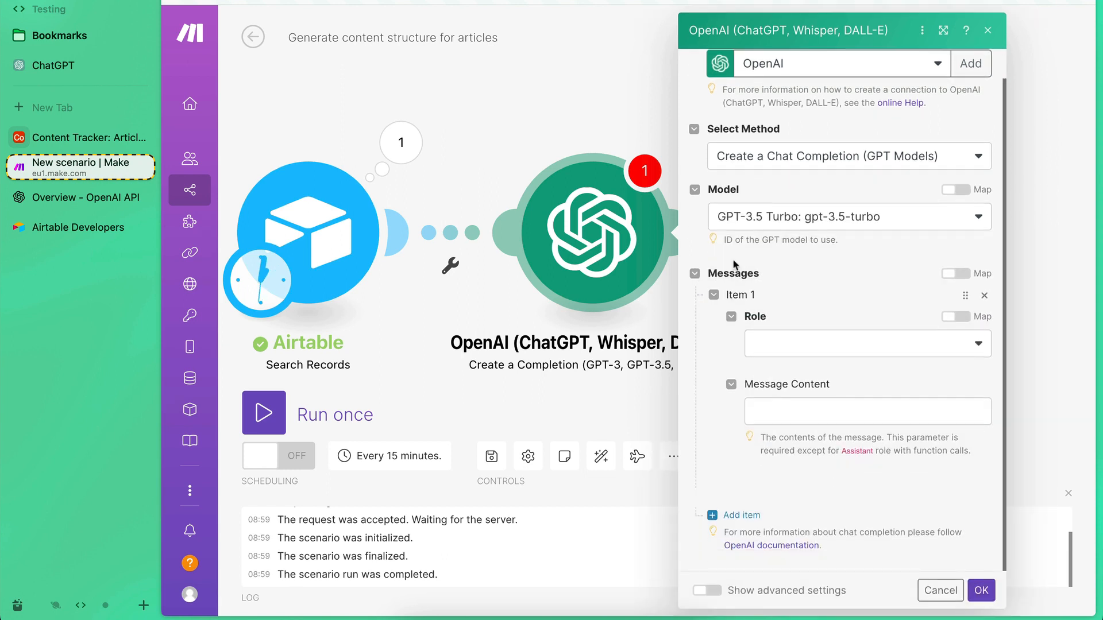
pyautogui.click(784, 351)
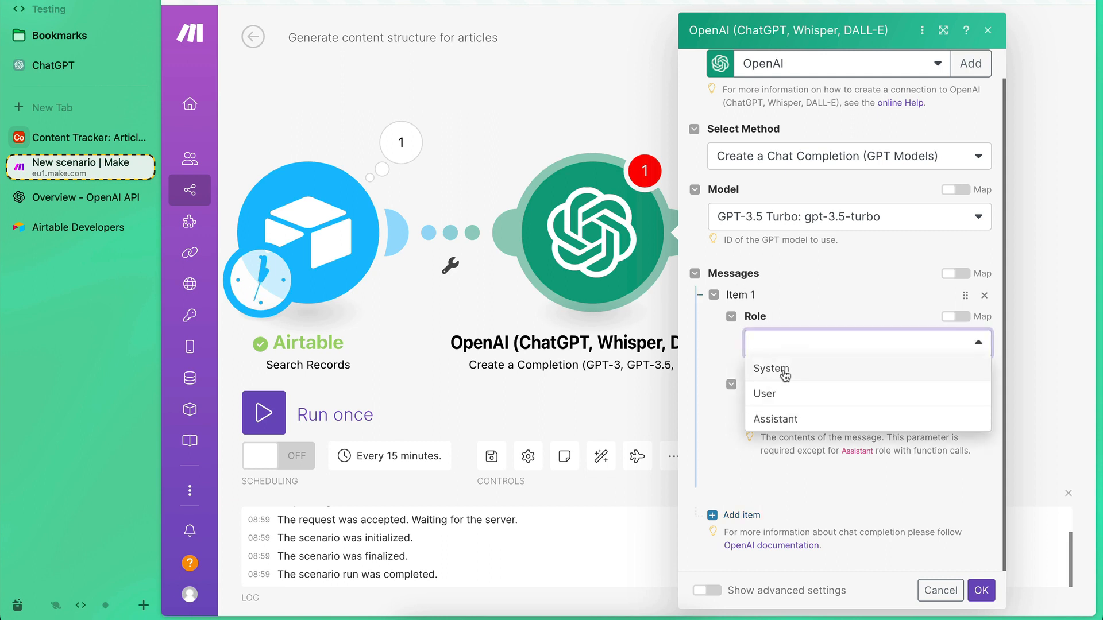
pyautogui.click(783, 370)
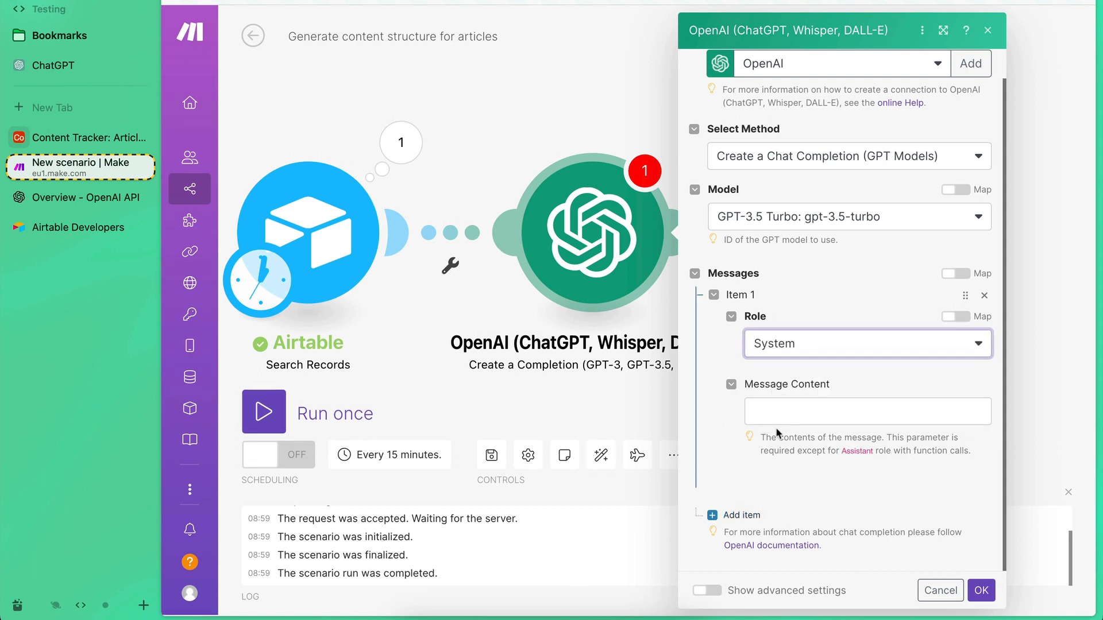
pyautogui.click(731, 516)
pyautogui.click(800, 348)
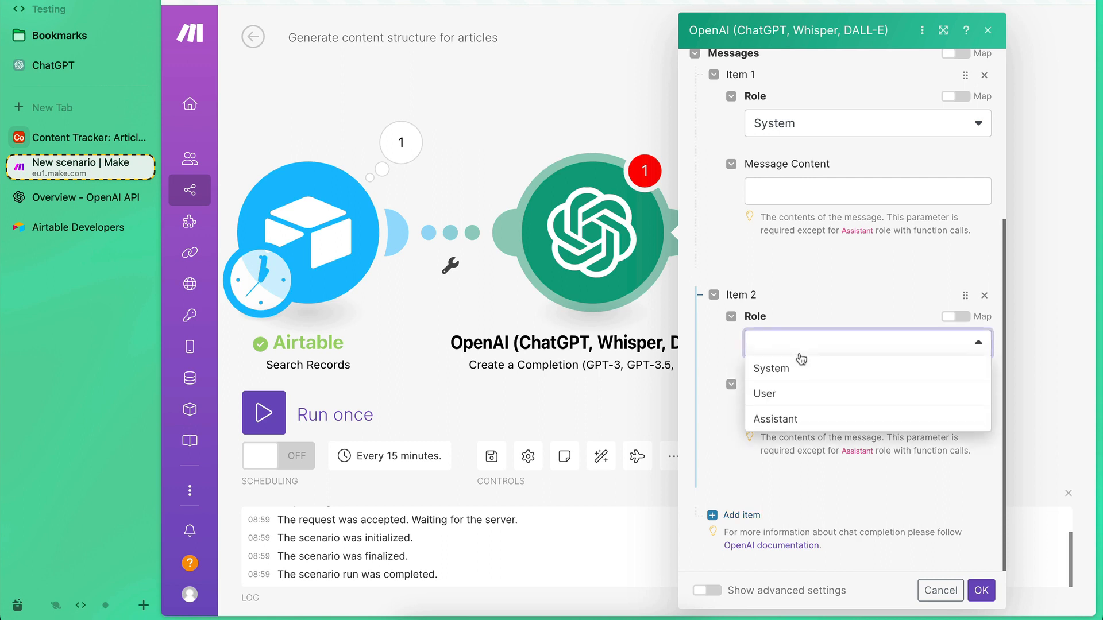
pyautogui.click(800, 394)
pyautogui.scroll(2, 880, 387)
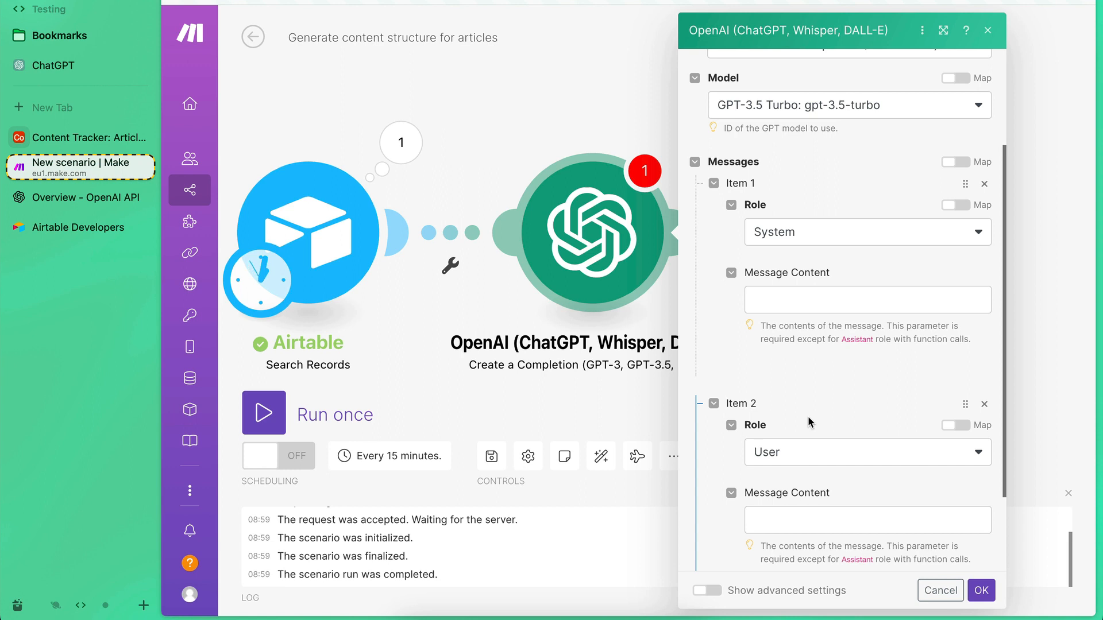
pyautogui.scroll(-2, 808, 416)
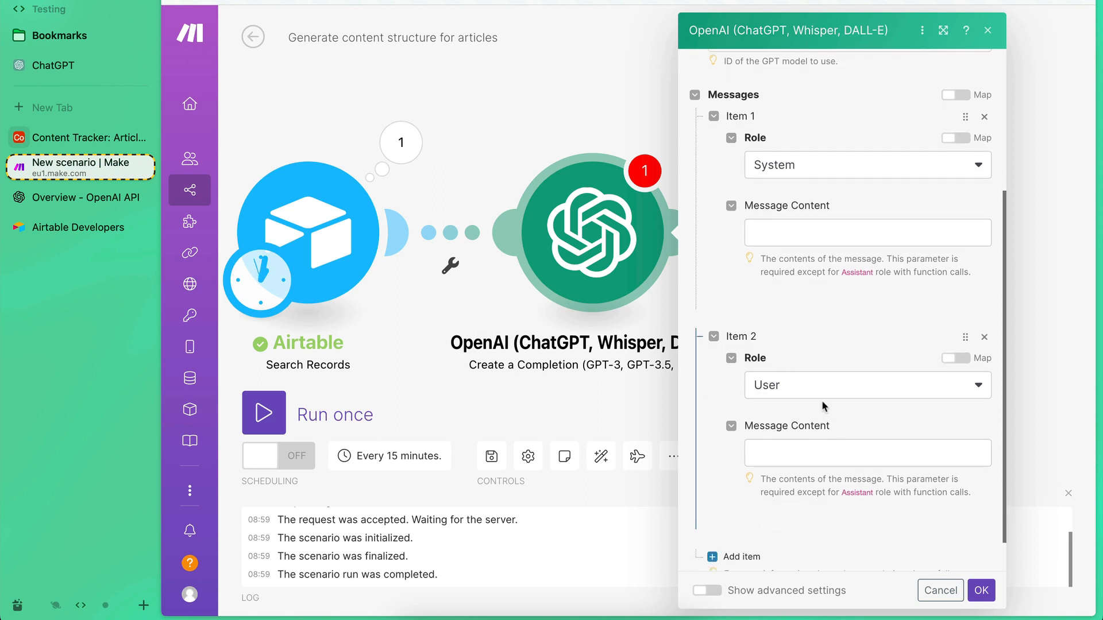
pyautogui.scroll(1, 821, 400)
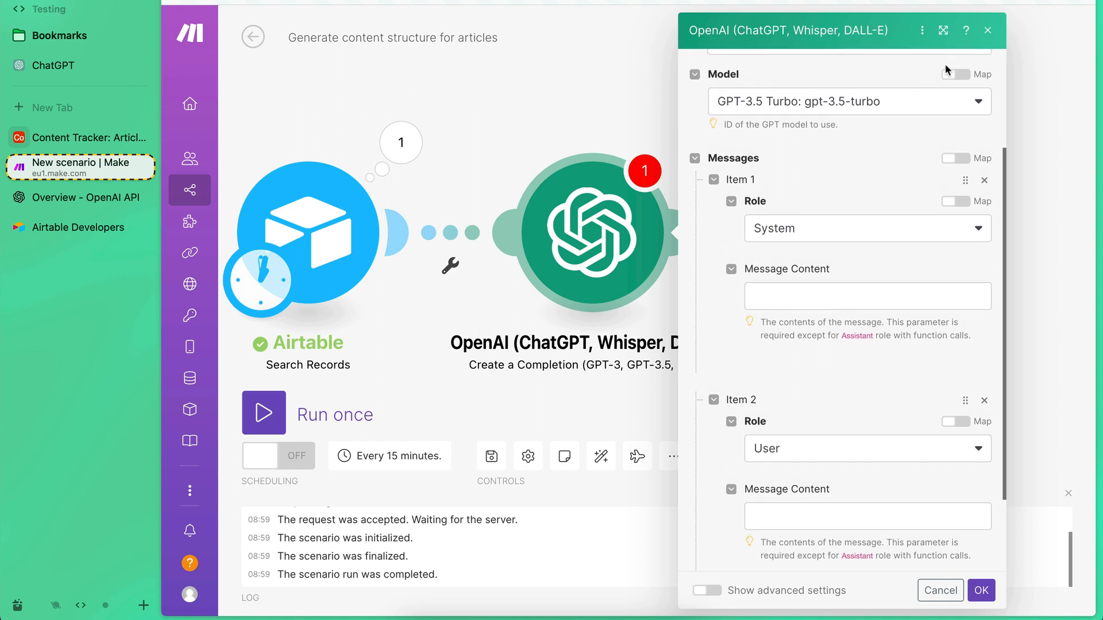
# Enlarge the module settings and write the System message "I want you to take the title and description of an article and generate the content structure.".
pyautogui.click(942, 30)
pyautogui.click(531, 293)
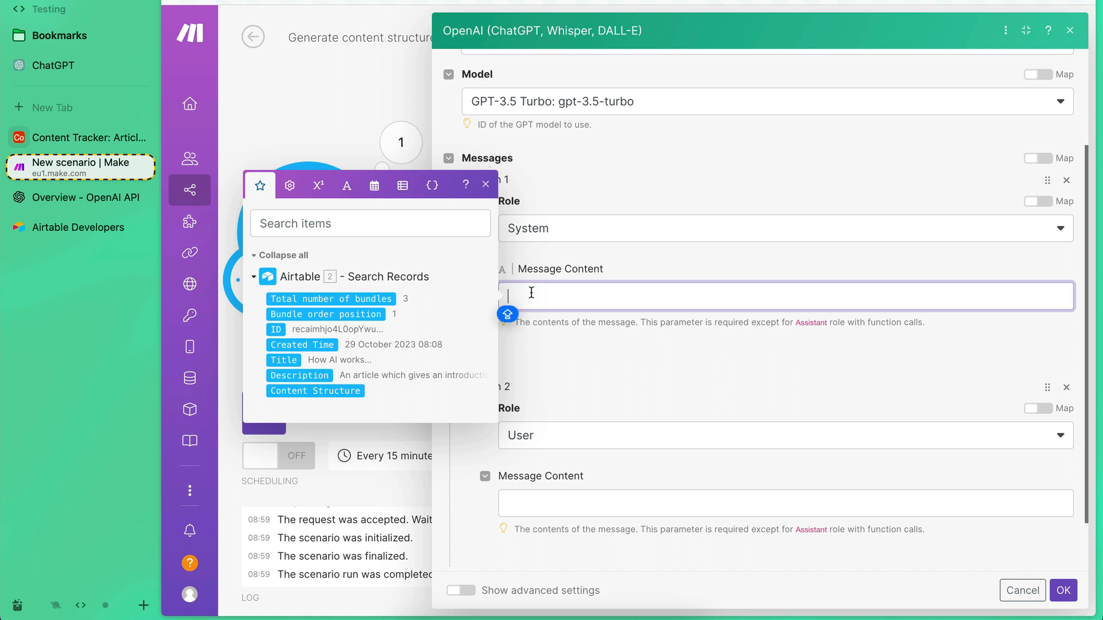
pyautogui.write('I want yo')
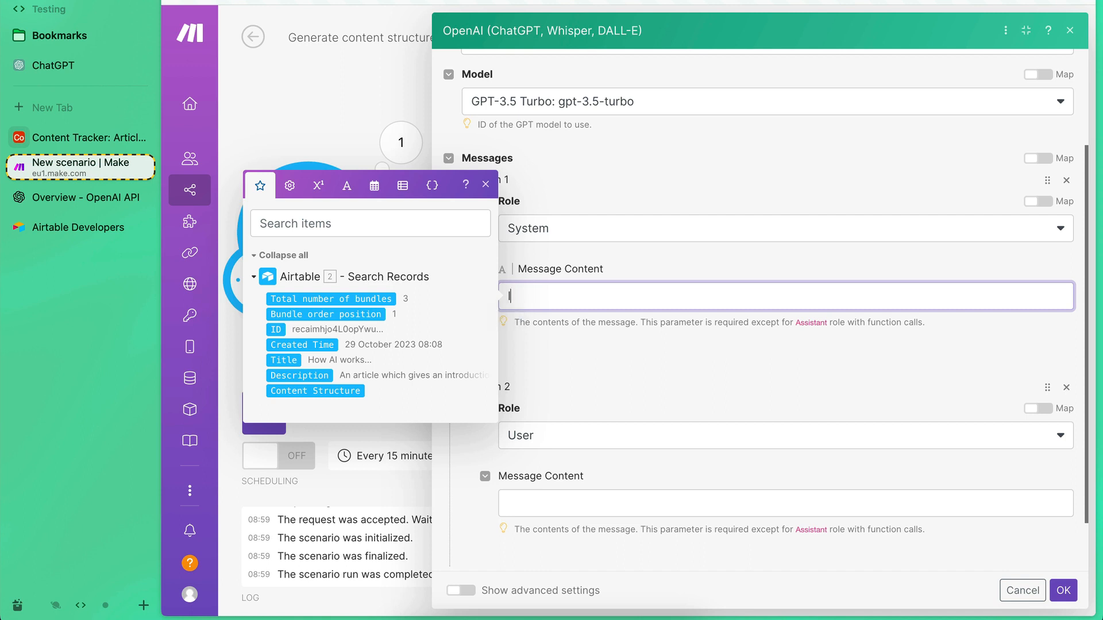
pyautogui.write('u to take the title')
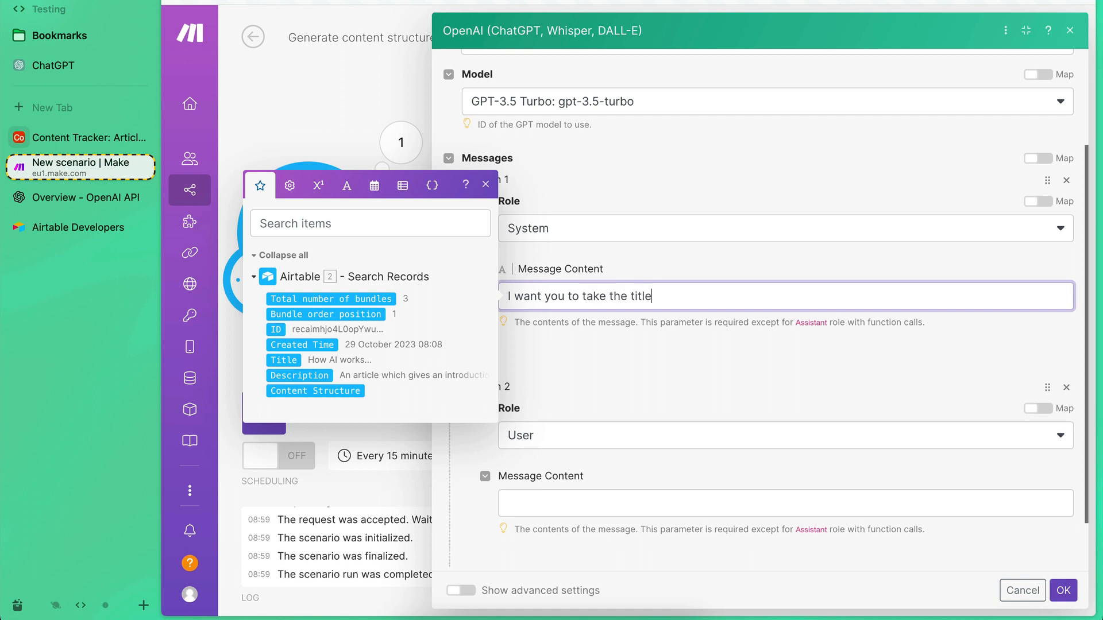
pyautogui.write(' and description of an article and')
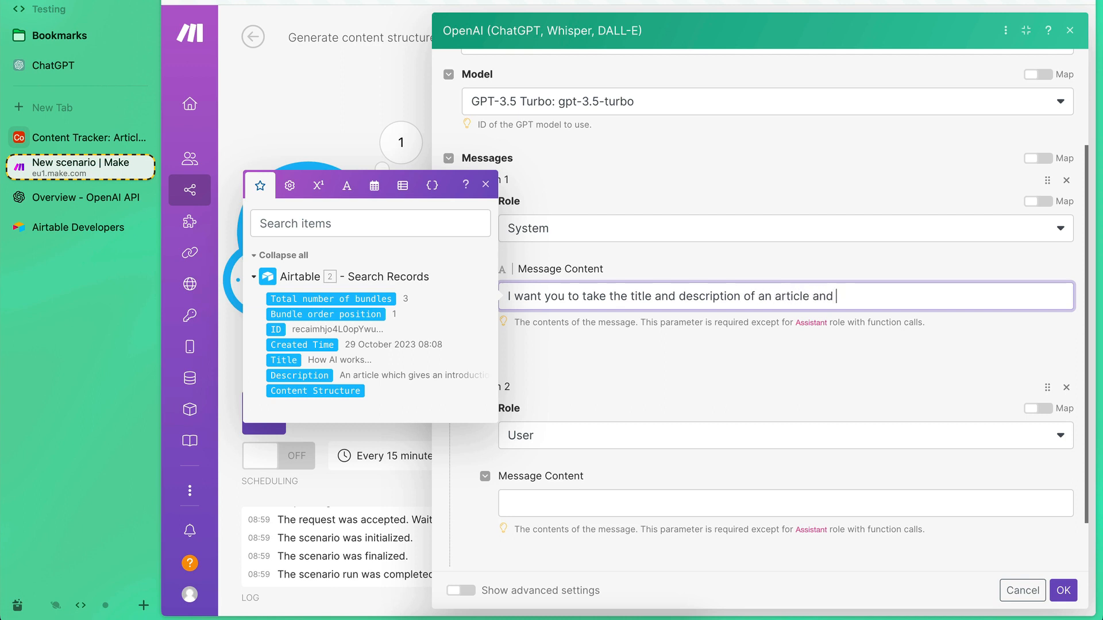
pyautogui.write(' generate the content structure')
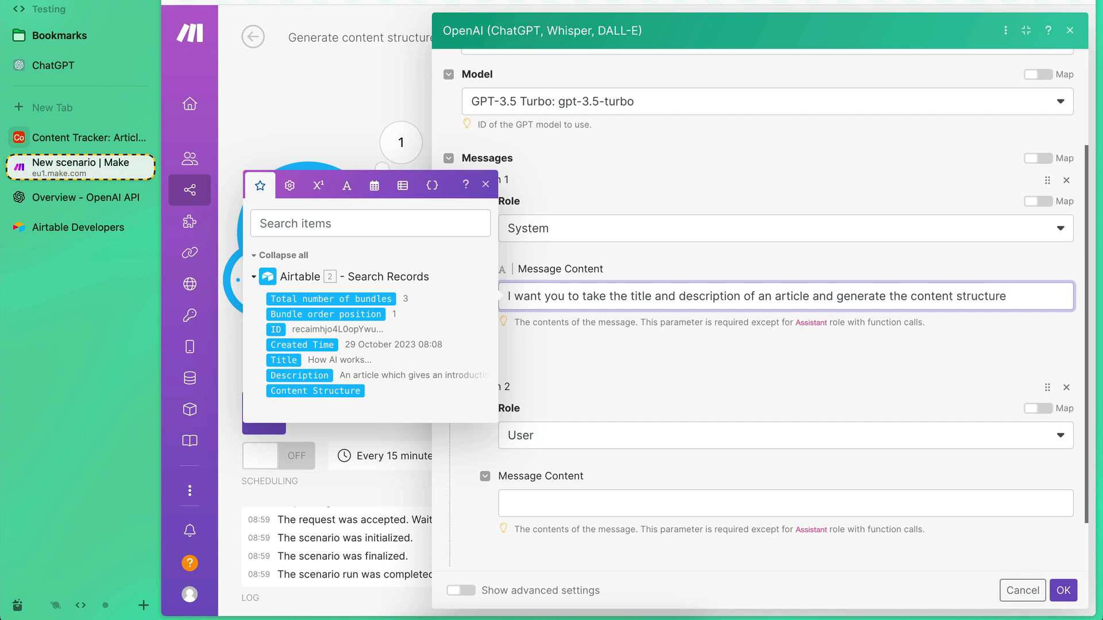
pyautogui.write('.')
# Add "Output the result in a bulleted list." to the System message, separated from the first sentence by a blank line.
pyautogui.press('Return')
pyautogui.press('Return')
pyautogui.write('I want yo')
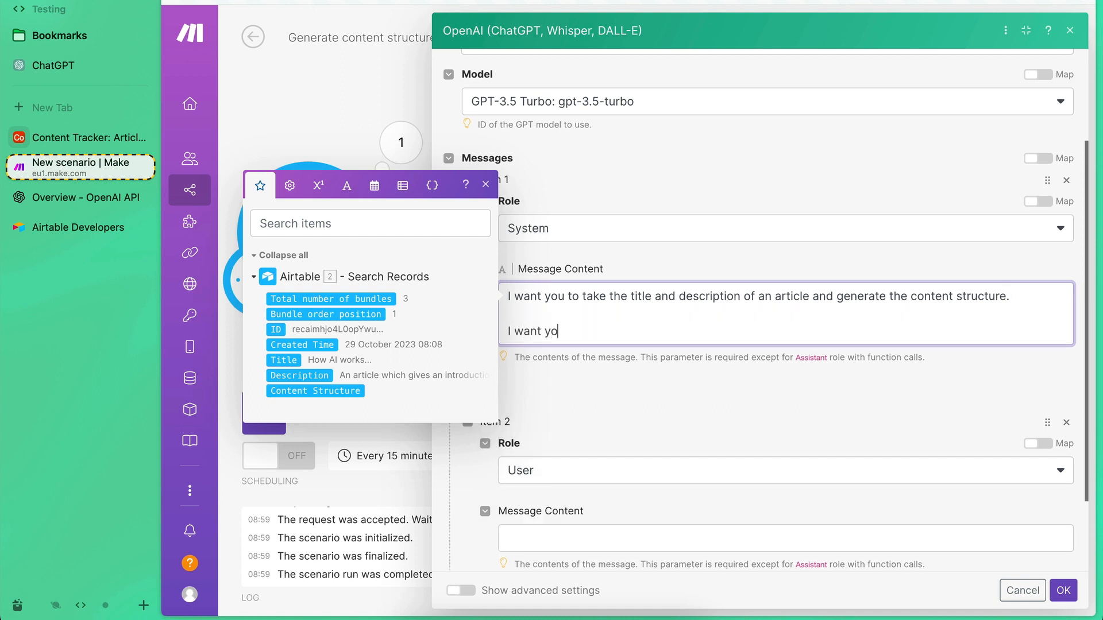
pyautogui.write('u to')
pyautogui.press('BackSpace')
pyautogui.press('BackSpace')
pyautogui.press('BackSpace')
pyautogui.press('BackSpace')
pyautogui.press('BackSpace')
pyautogui.press('BackSpace')
pyautogui.press('BackSpace')
pyautogui.press('BackSpace')
pyautogui.press('BackSpace')
pyautogui.press('BackSpace')
pyautogui.press('BackSpace')
pyautogui.press('BackSpace')
pyautogui.press('BackSpace')
pyautogui.press('BackSpace')
pyautogui.write('Output the result in a bulleted list.')
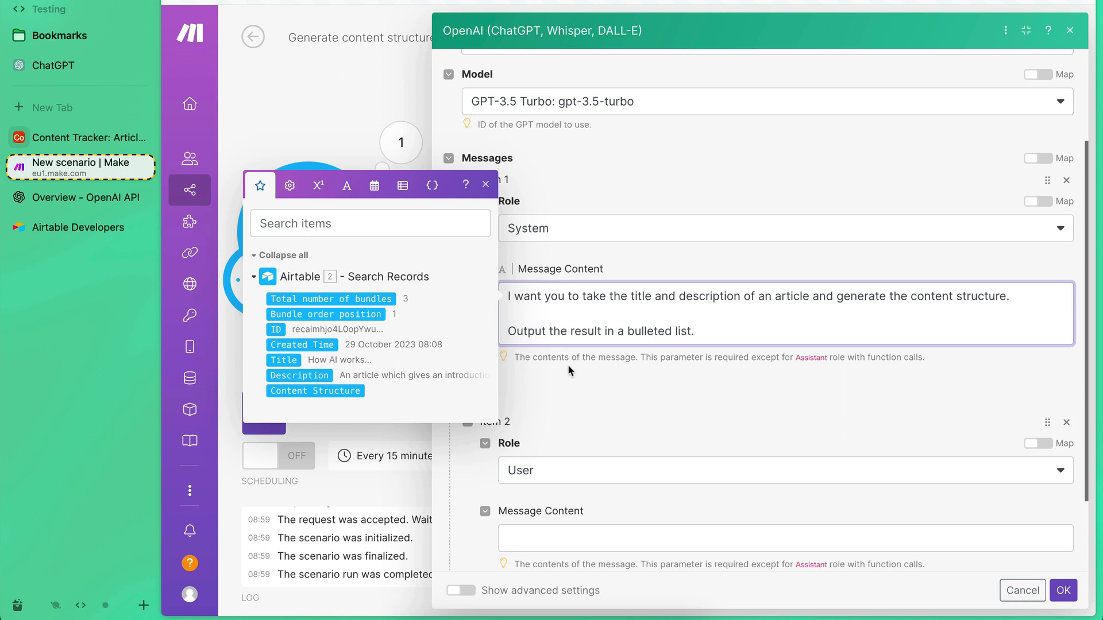
pyautogui.click(568, 373)
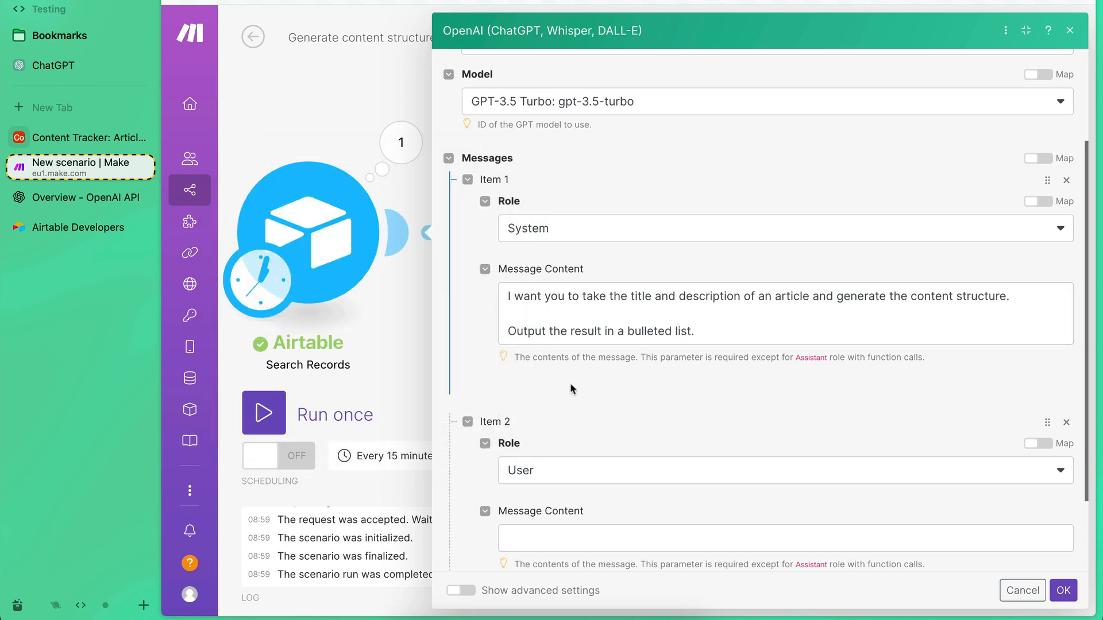
# Write "The article title is" in the User message and insert the Title value from Airtable Search Records after it.
pyautogui.scroll(-3, 543, 301)
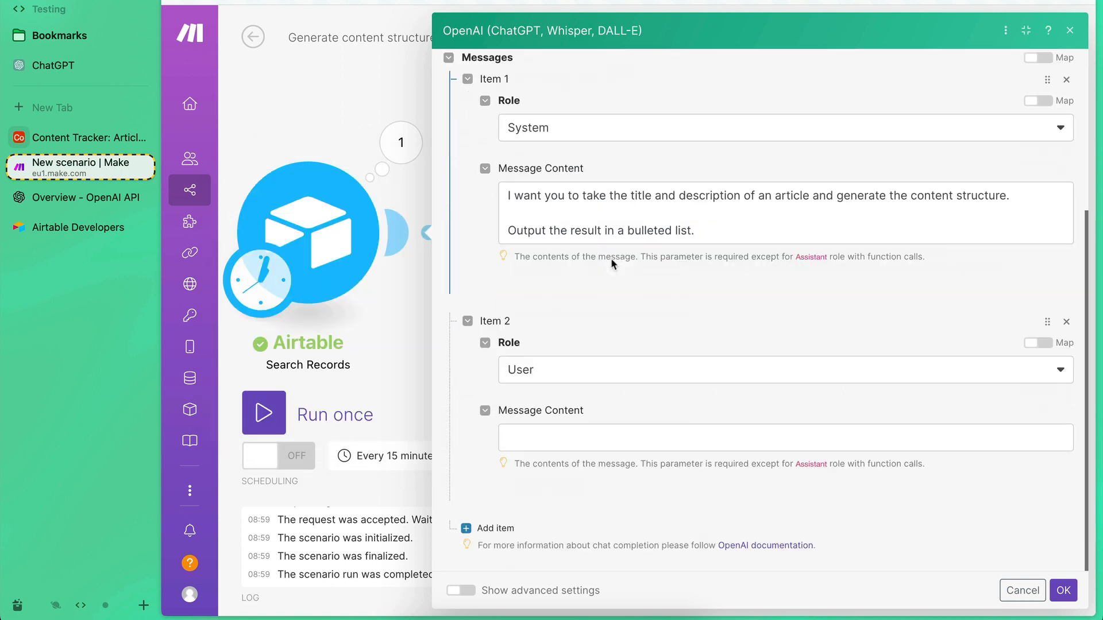
pyautogui.click(526, 434)
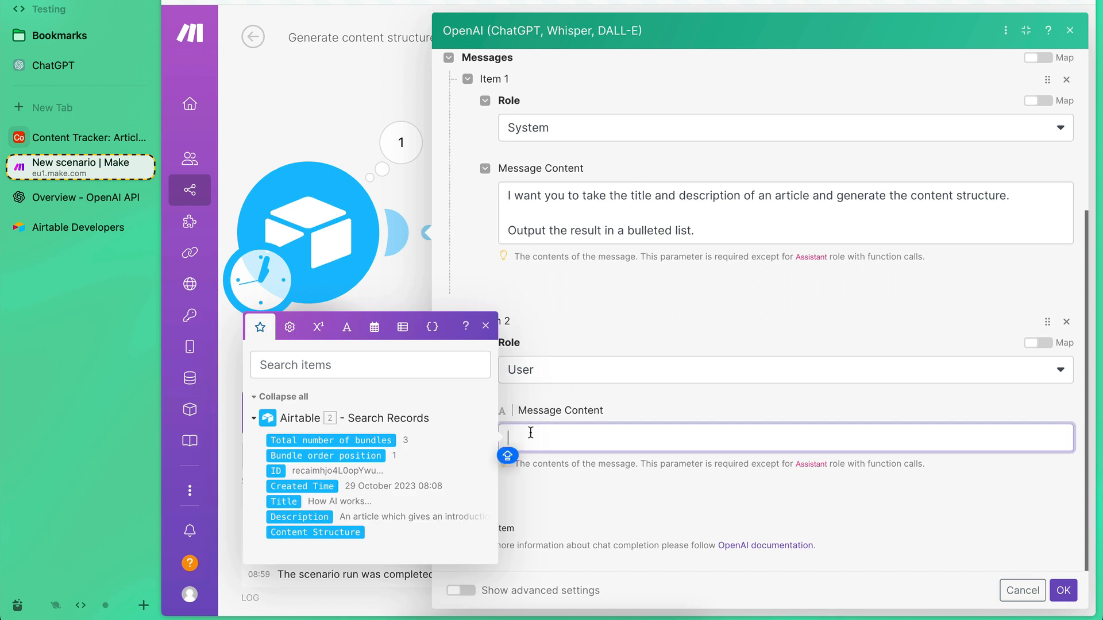
pyautogui.write('The ar')
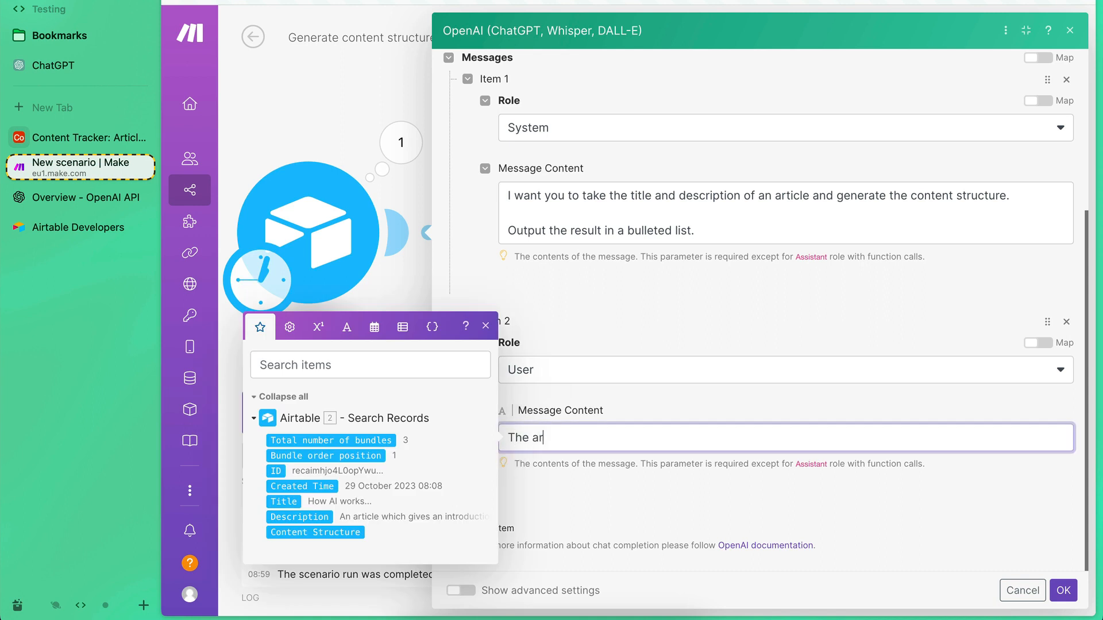
pyautogui.write('ticle title is')
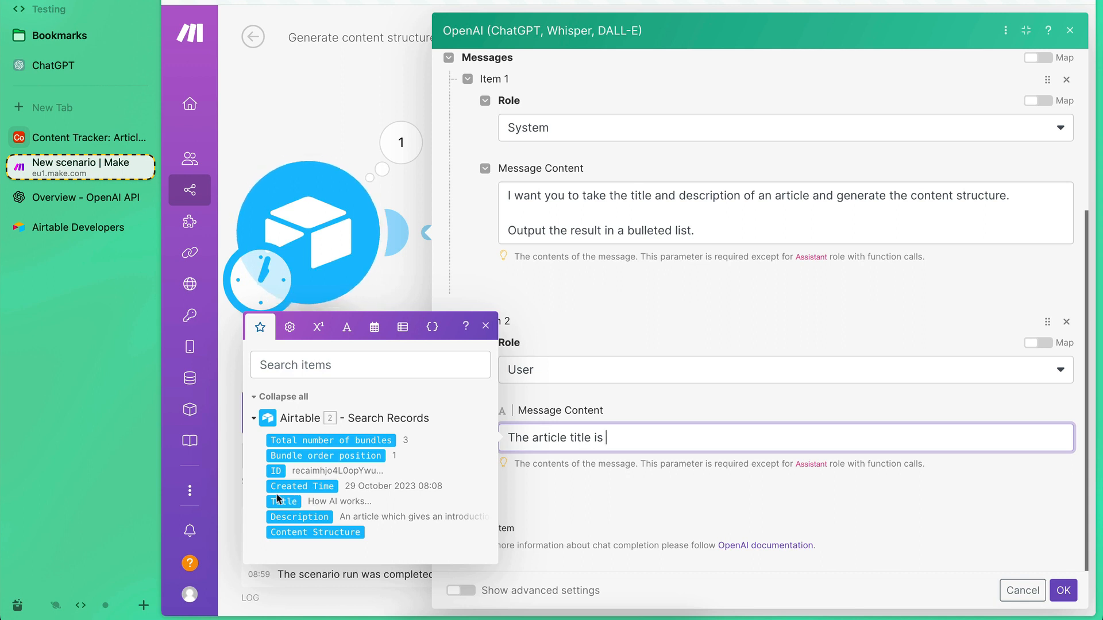
pyautogui.click(602, 483)
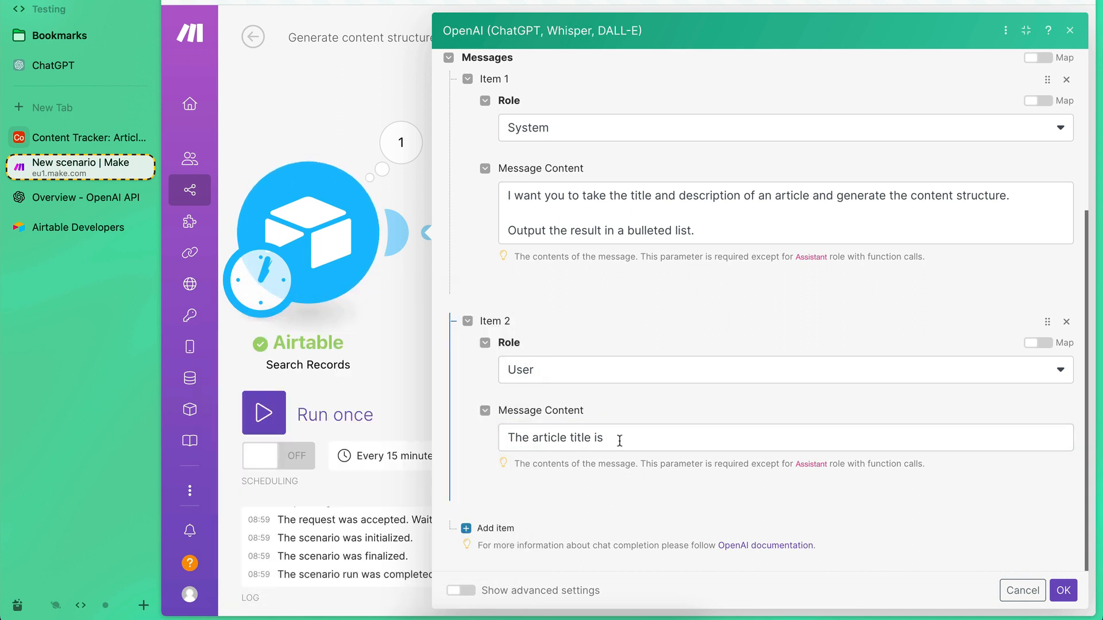
pyautogui.click(619, 436)
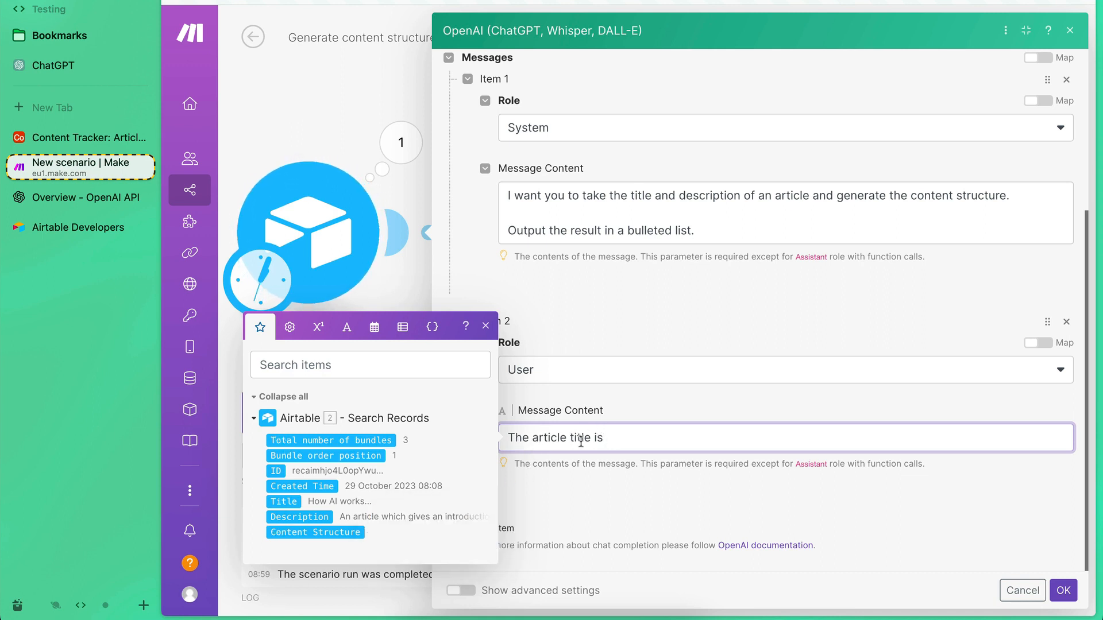
pyautogui.click(285, 502)
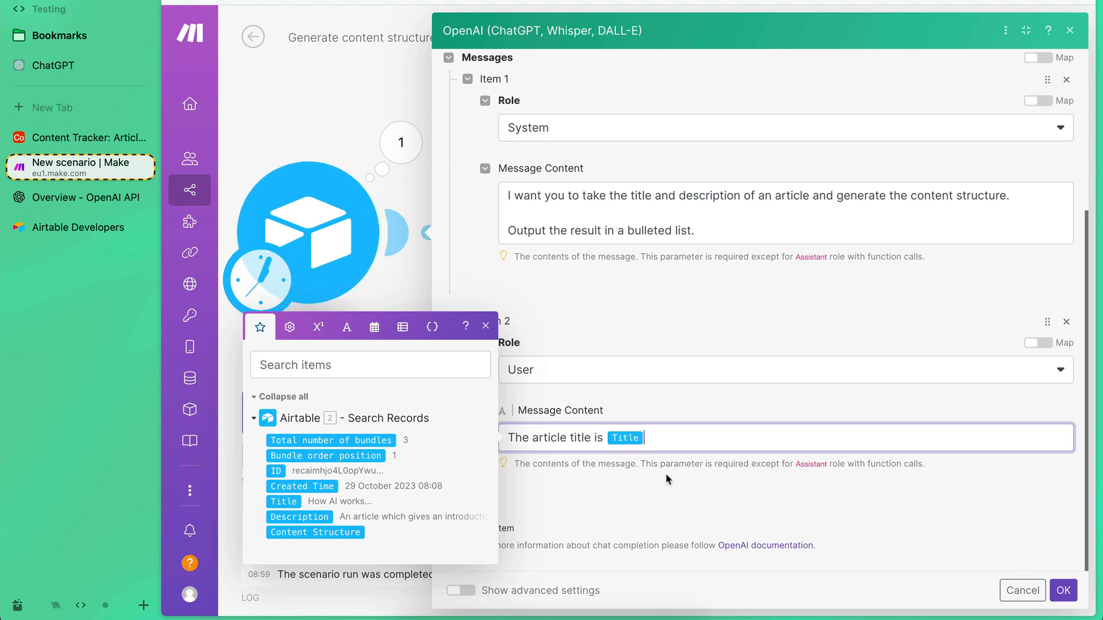
# Add "The article description is" to the User message after a blank line and insert the Description value from Airtable Search Records.
pyautogui.press('Return')
pyautogui.press('Return')
pyautogui.write('The')
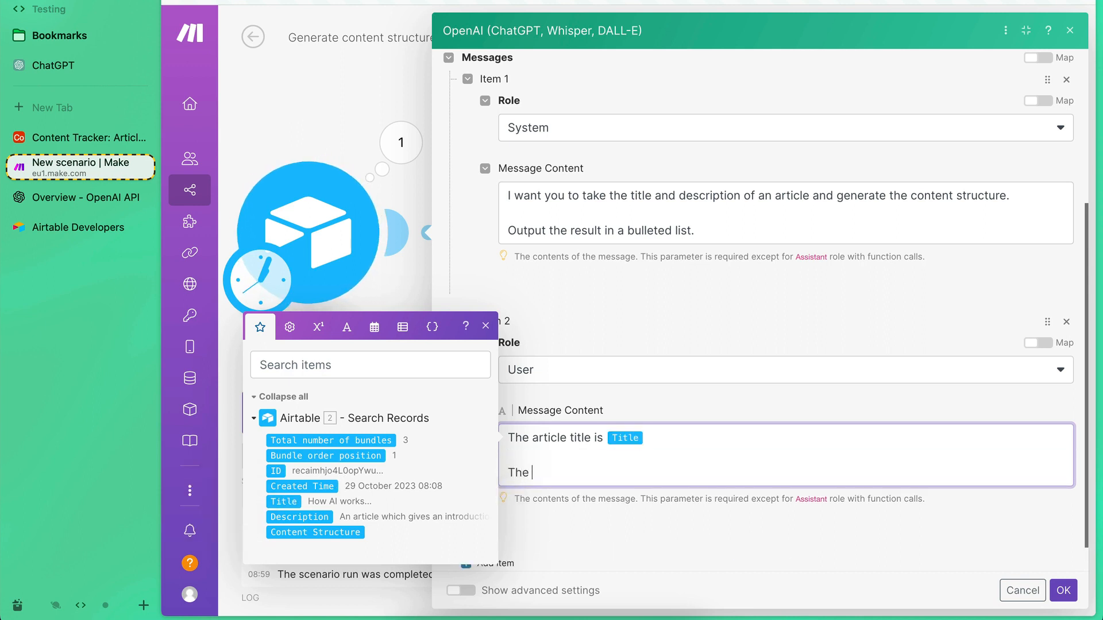
pyautogui.write(' article description is')
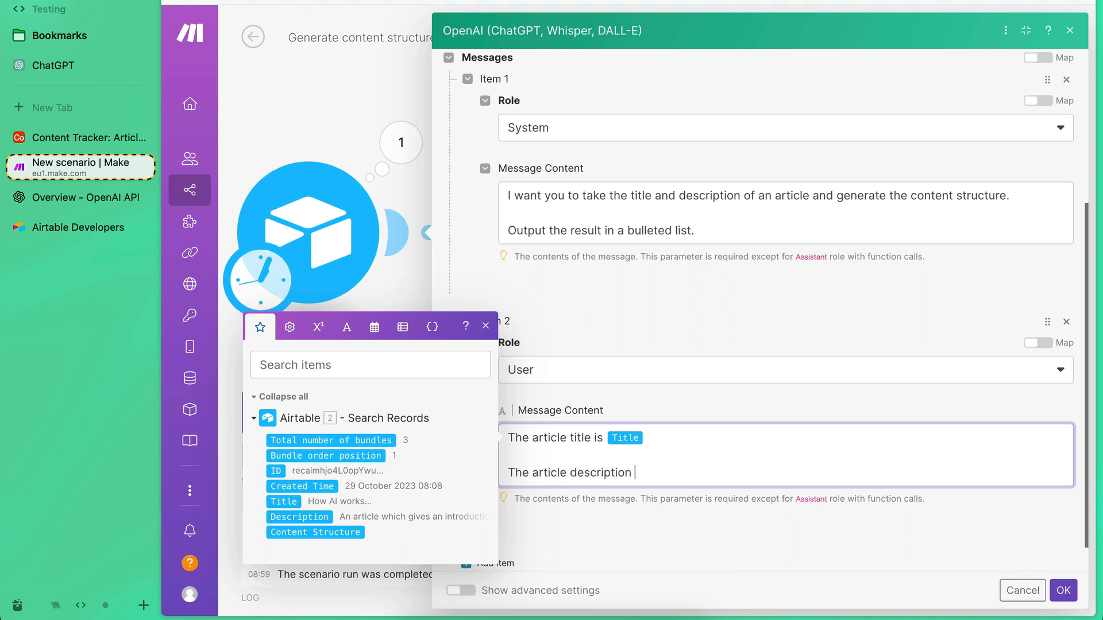
pyautogui.click(287, 517)
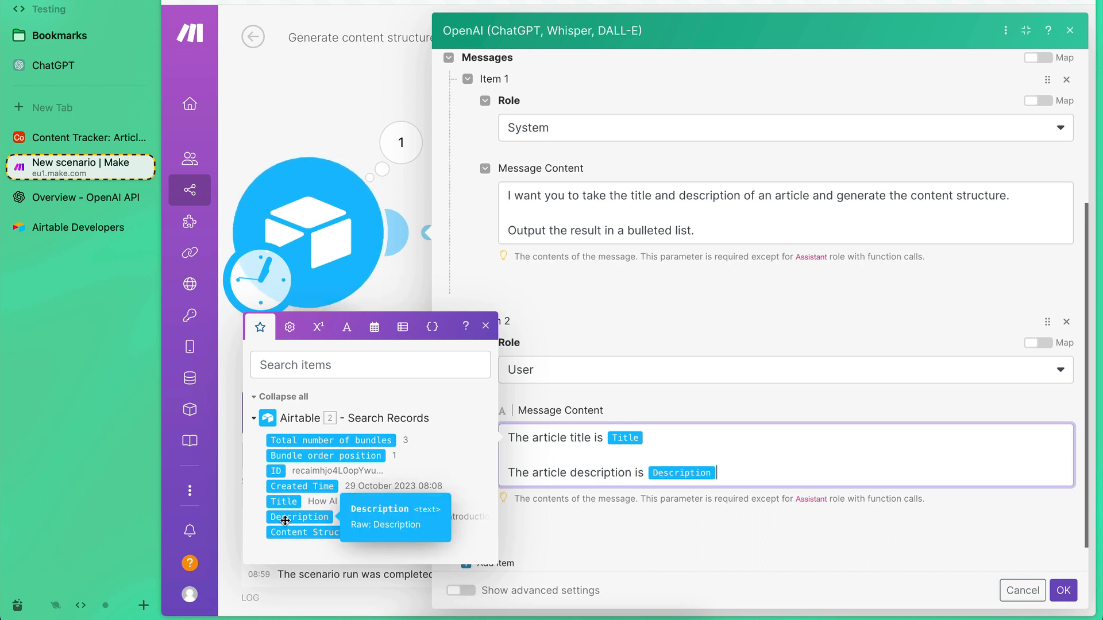
pyautogui.click(718, 509)
# Check the System and User messages, accept the OpenAI module settings, and run the scenario once.
pyautogui.scroll(-1, 601, 551)
pyautogui.scroll(1, 602, 547)
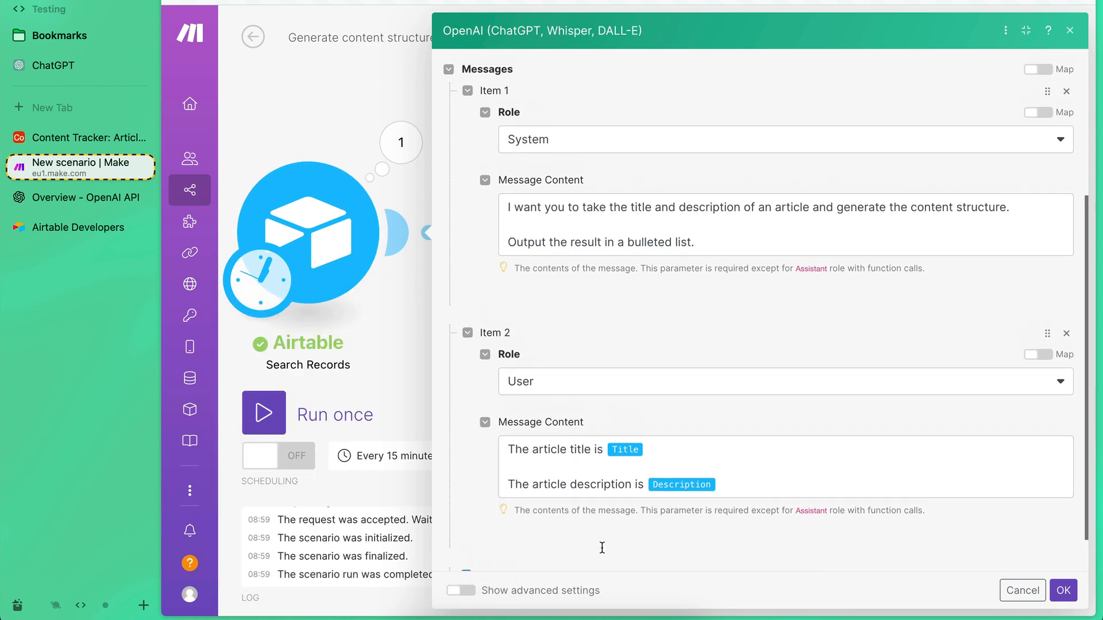
pyautogui.scroll(2, 602, 547)
pyautogui.scroll(-2, 601, 547)
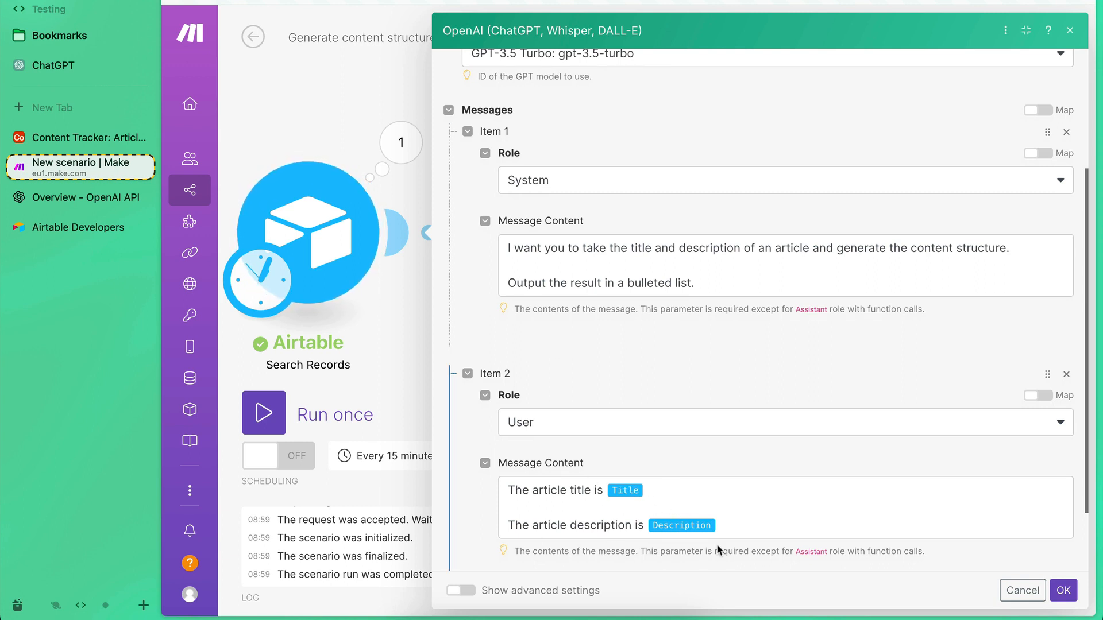
pyautogui.scroll(-1, 666, 494)
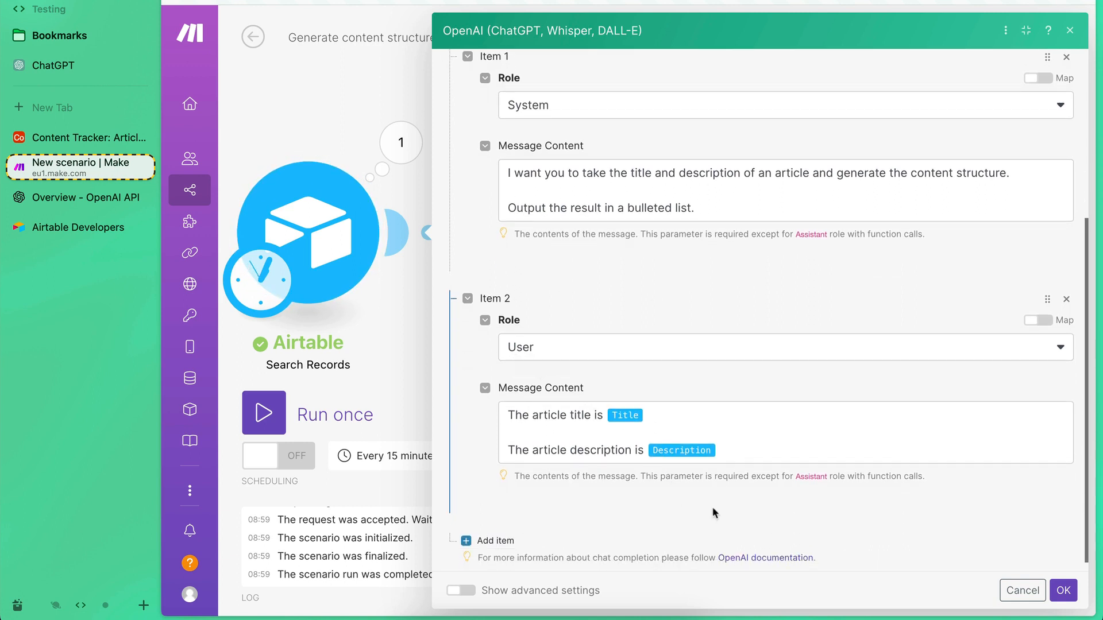
pyautogui.scroll(5, 712, 507)
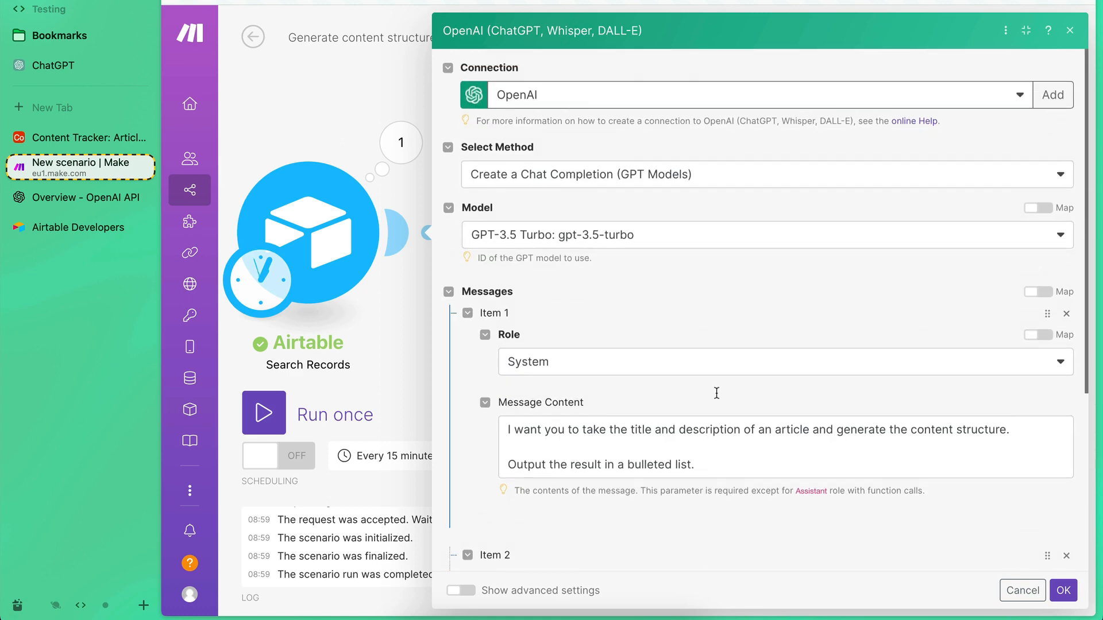
pyautogui.click(1063, 590)
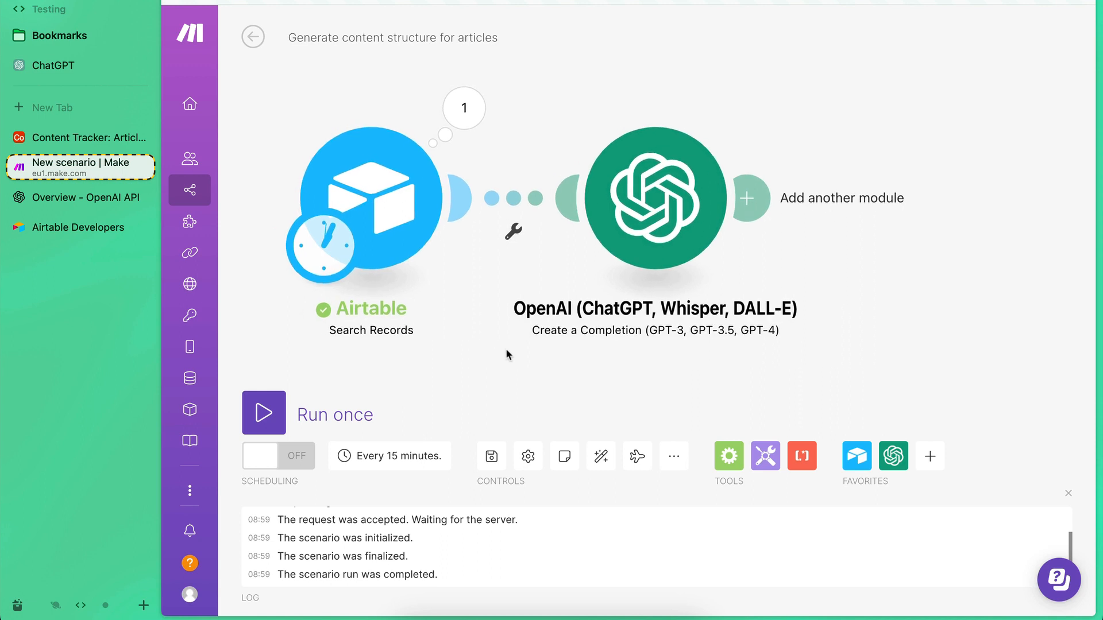
pyautogui.click(263, 412)
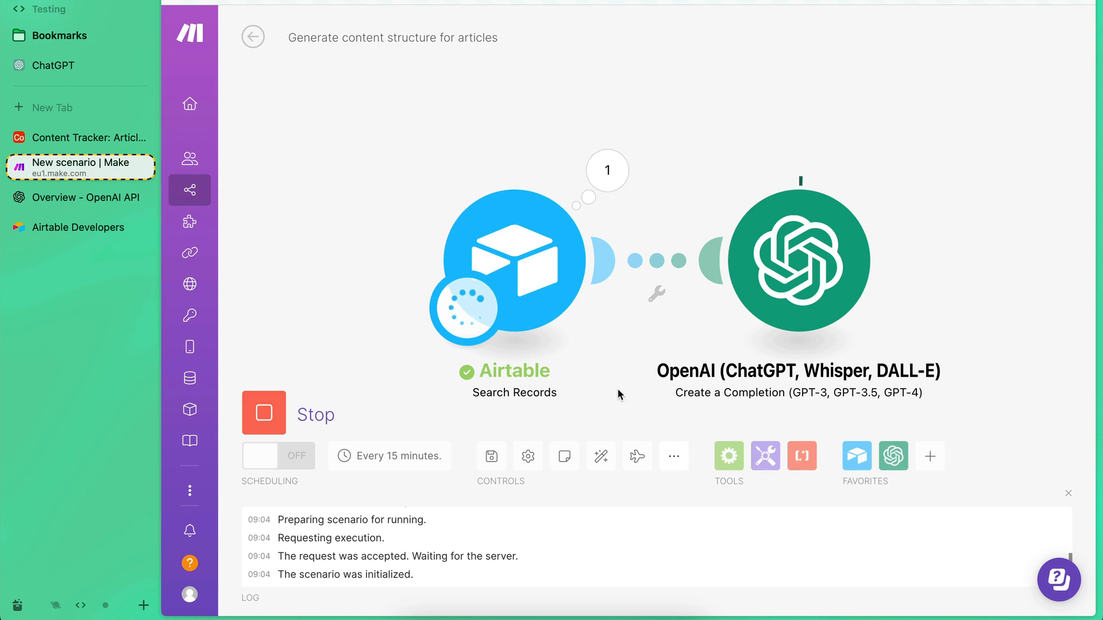
# Examine the article bundles returned by the Airtable Search Records module in this run.
pyautogui.click(607, 170)
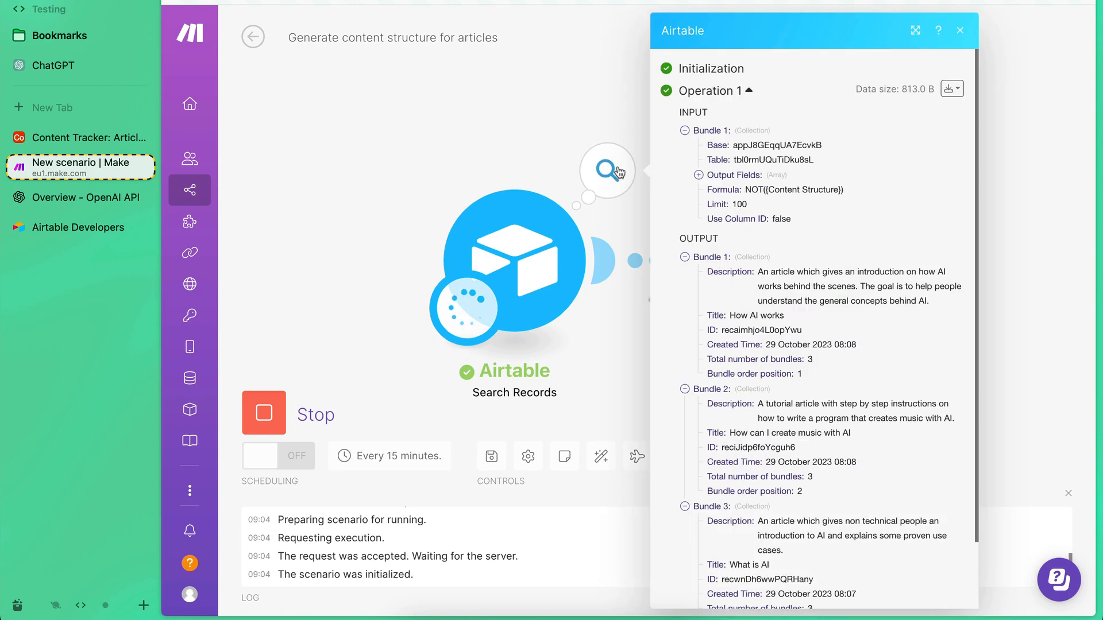
pyautogui.scroll(-3, 743, 398)
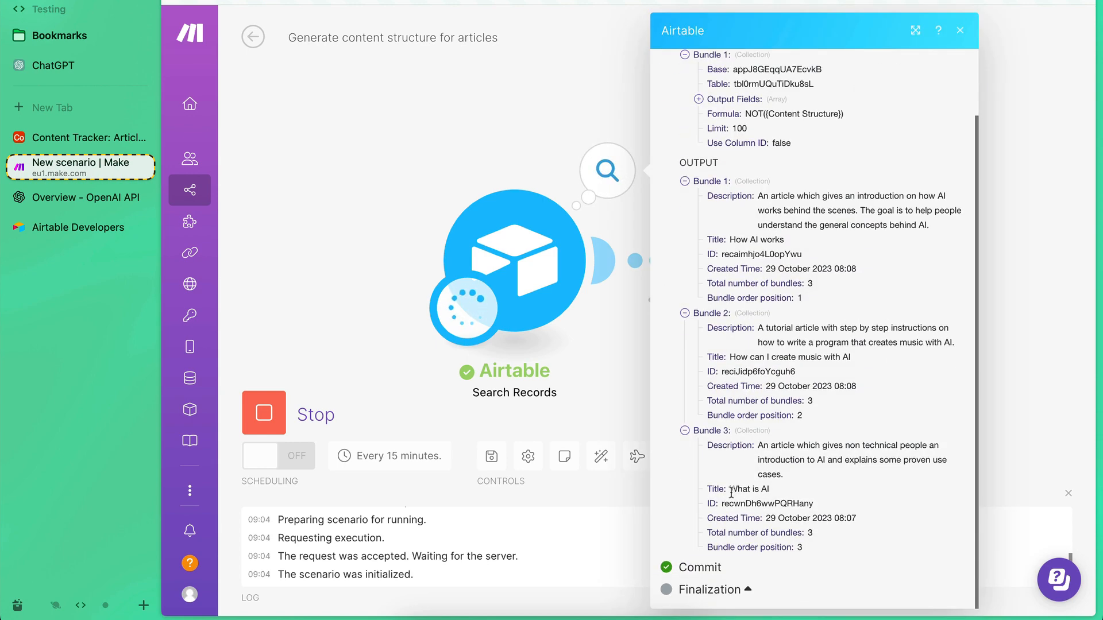
pyautogui.click(620, 314)
pyautogui.moveTo(689, 318); pyautogui.dragTo(522, 285)
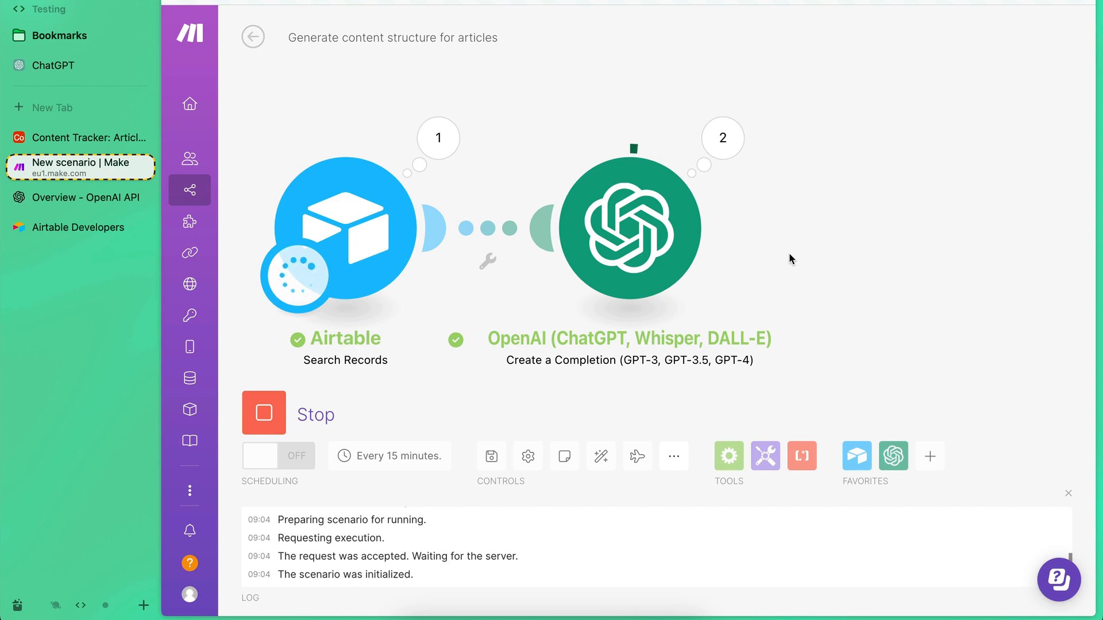
# Read the generated message content in the output of the OpenAI module's Operation 1.
pyautogui.click(723, 136)
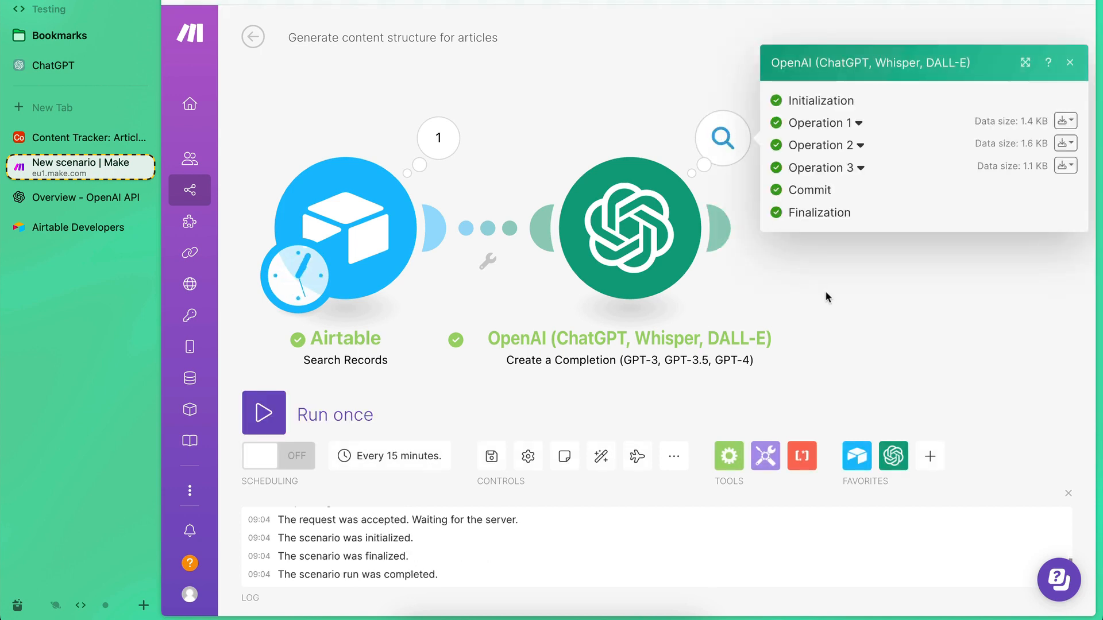
pyautogui.click(831, 123)
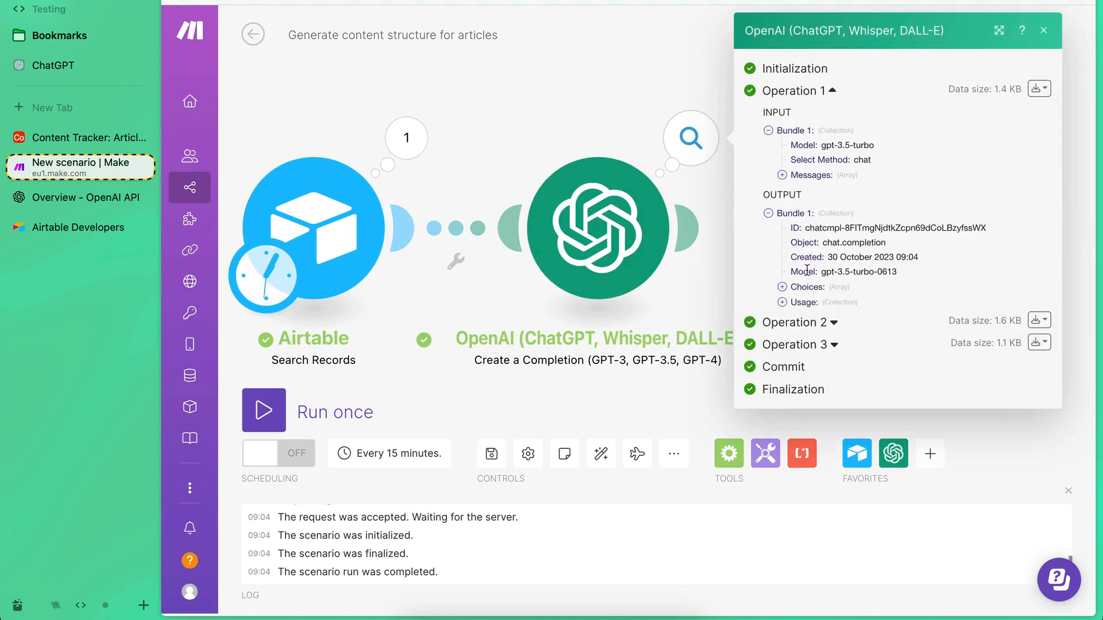
pyautogui.moveTo(763, 195); pyautogui.dragTo(785, 194)
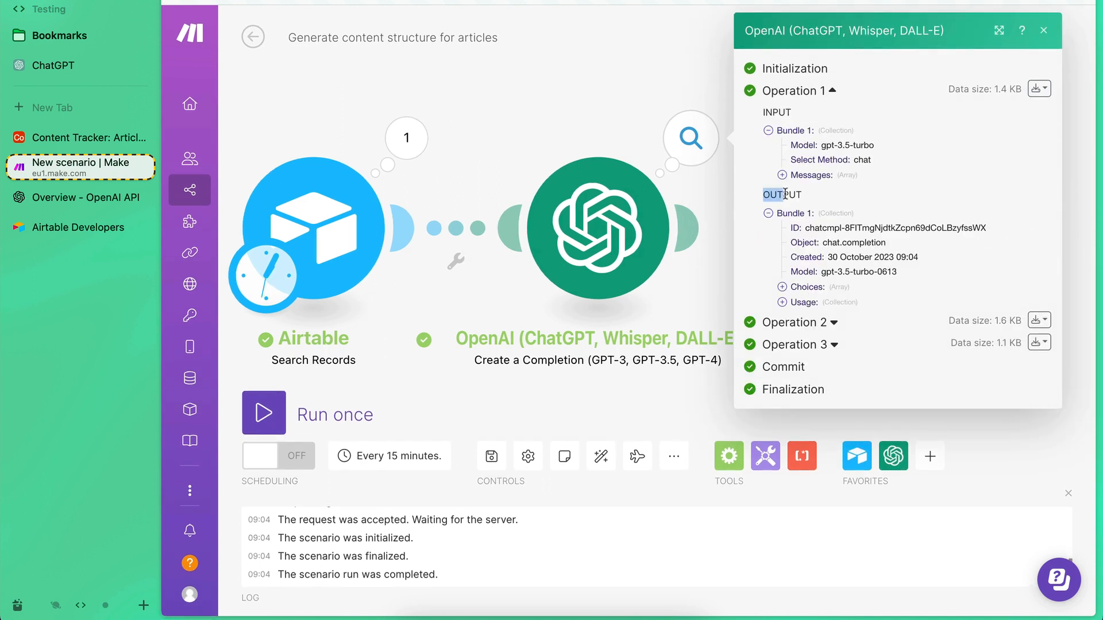
pyautogui.click(782, 287)
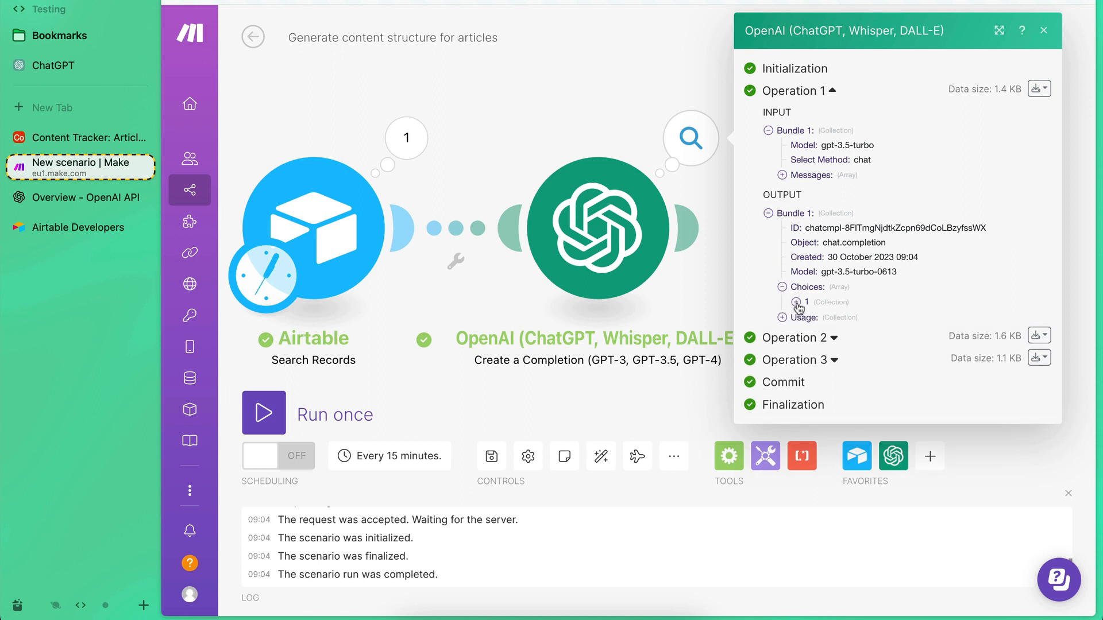
pyautogui.click(796, 302)
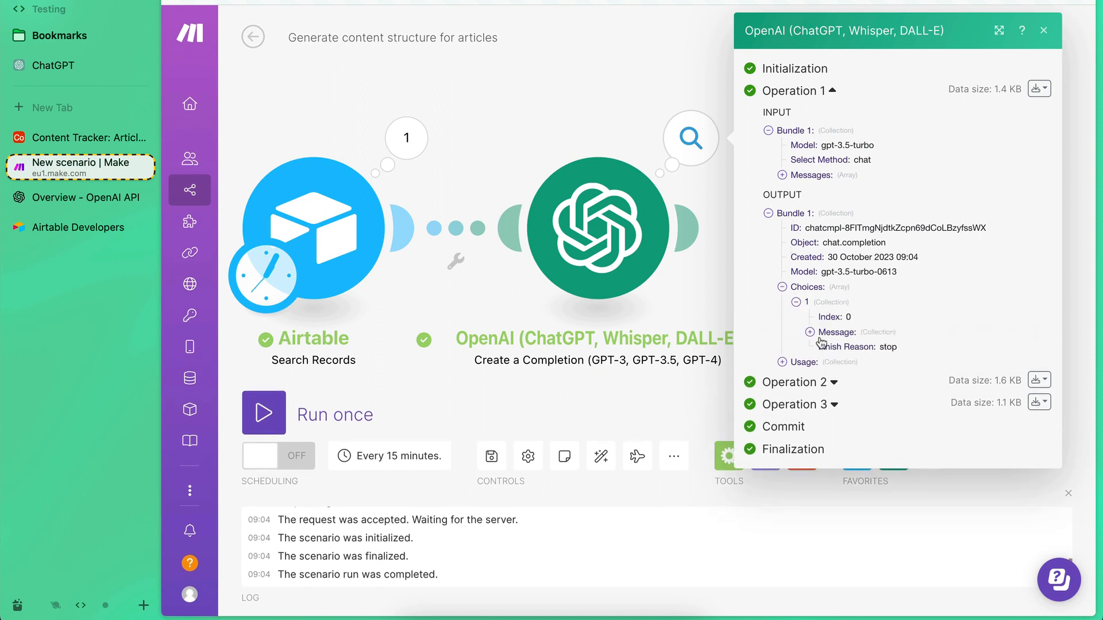
pyautogui.click(811, 333)
pyautogui.click(823, 362)
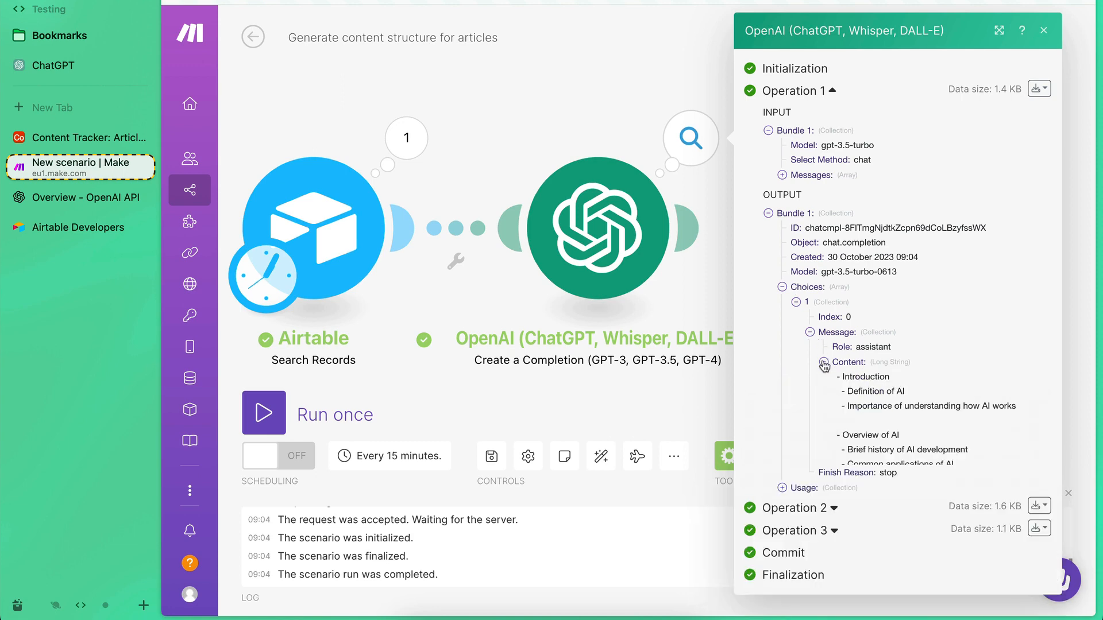
pyautogui.scroll(-5, 823, 365)
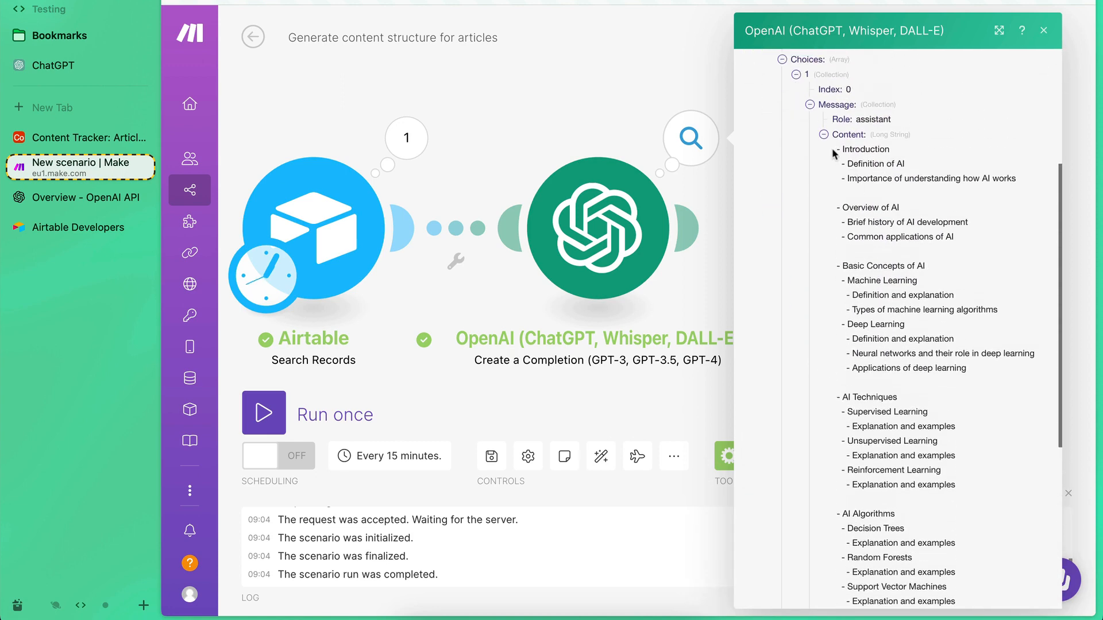
pyautogui.moveTo(834, 154); pyautogui.dragTo(917, 486)
pyautogui.click(917, 485)
pyautogui.scroll(2, 846, 292)
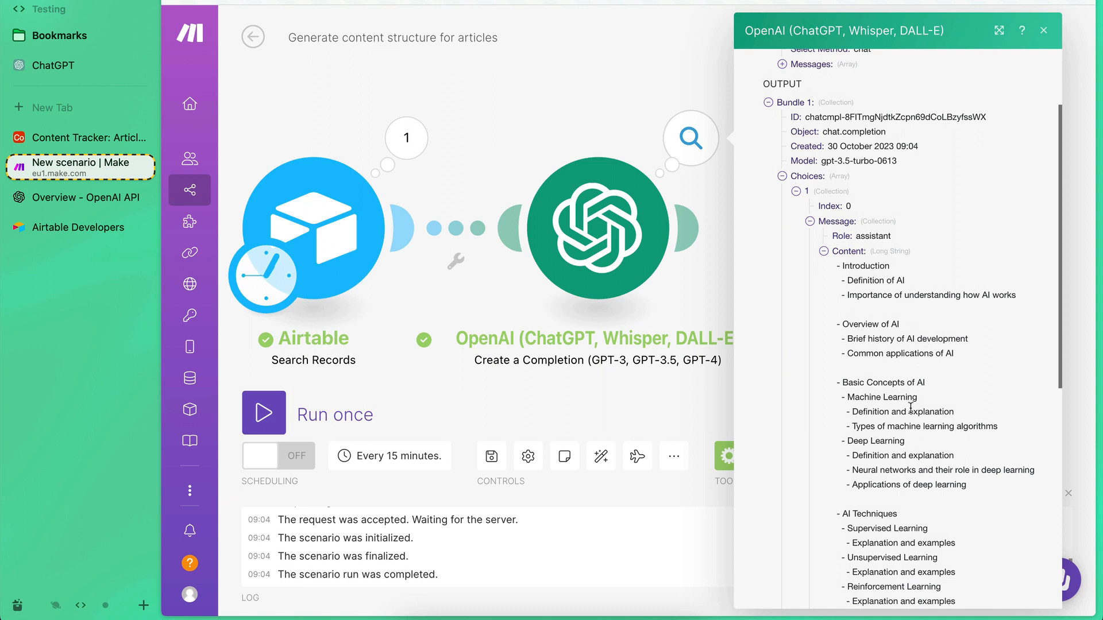
pyautogui.scroll(3, 860, 325)
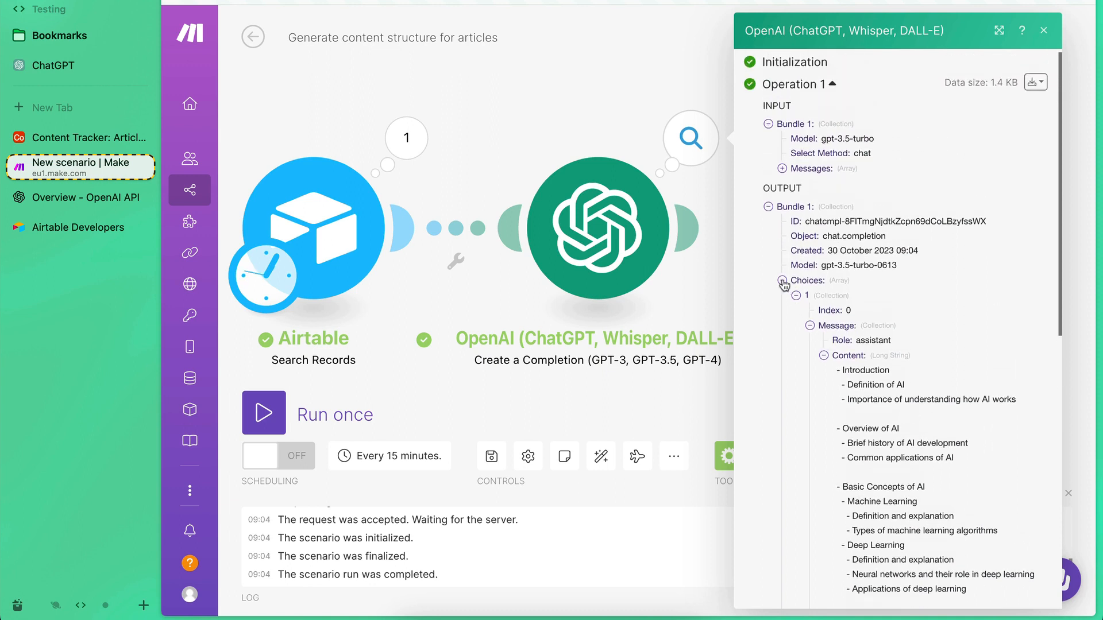
pyautogui.click(768, 207)
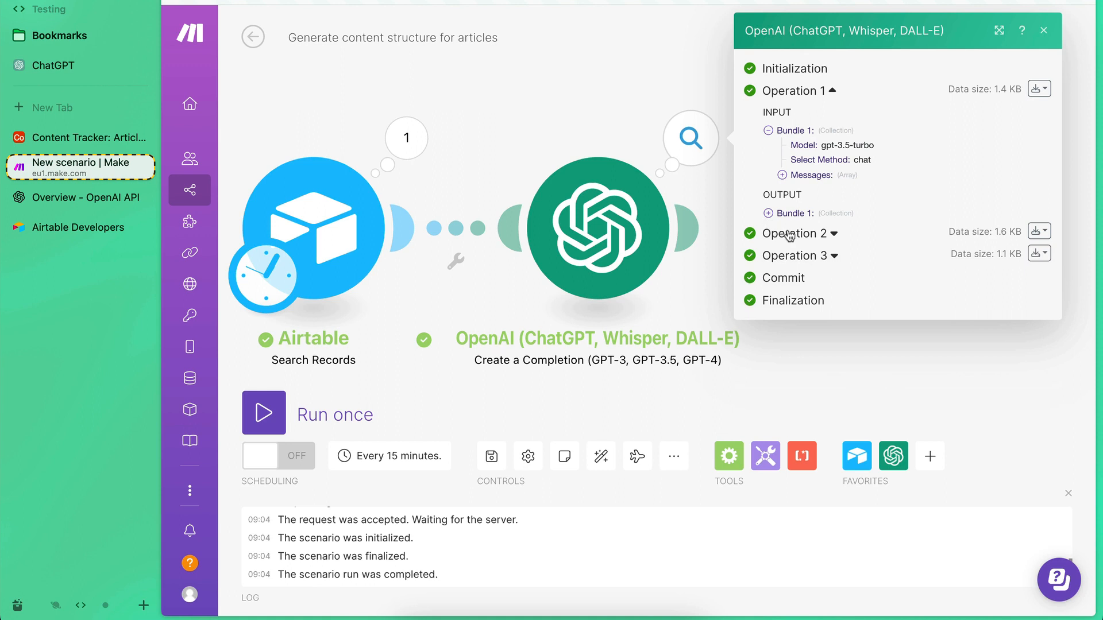
# Read the generated message content in the output of Operation 2 and close the OpenAI run details.
pyautogui.click(789, 234)
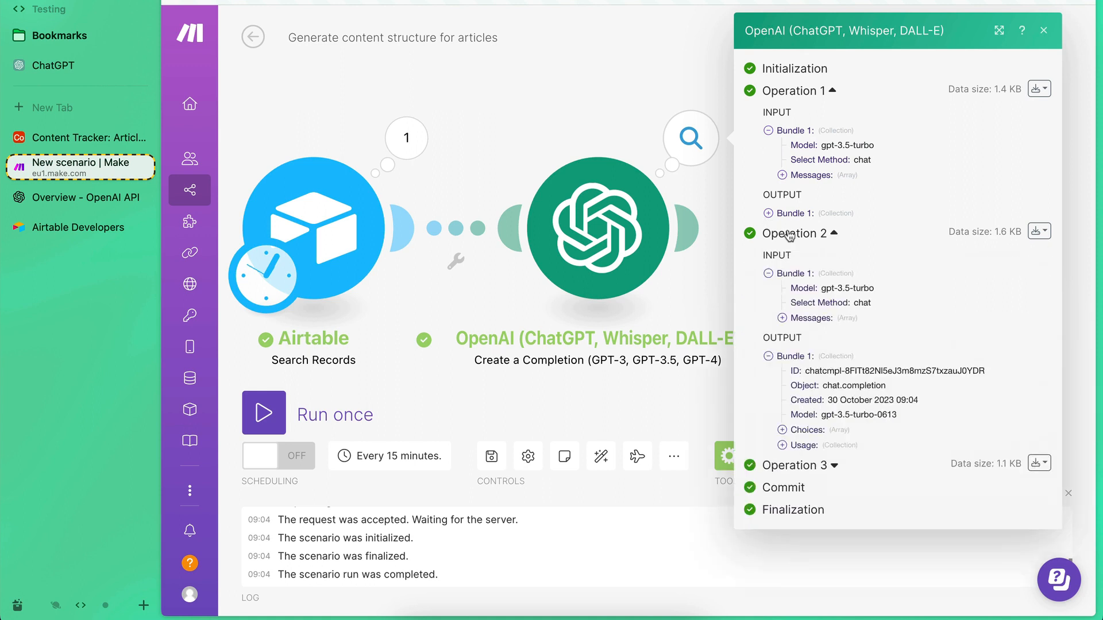
pyautogui.click(782, 429)
pyautogui.click(797, 445)
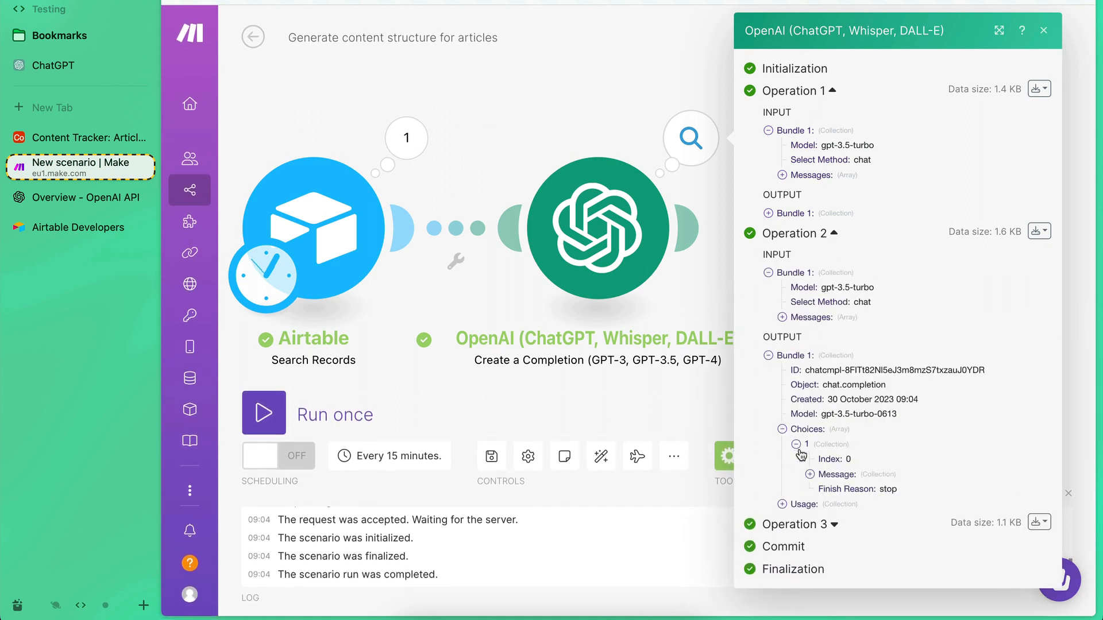
pyautogui.click(810, 474)
pyautogui.click(824, 494)
pyautogui.scroll(-5, 830, 493)
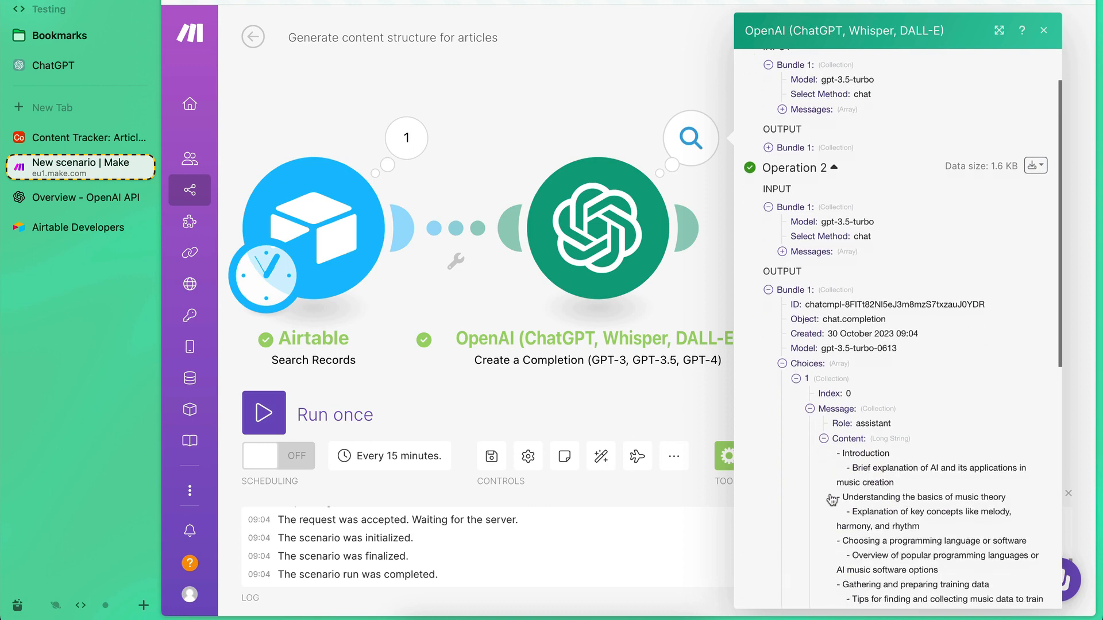
pyautogui.moveTo(838, 213); pyautogui.dragTo(909, 488)
pyautogui.click(910, 488)
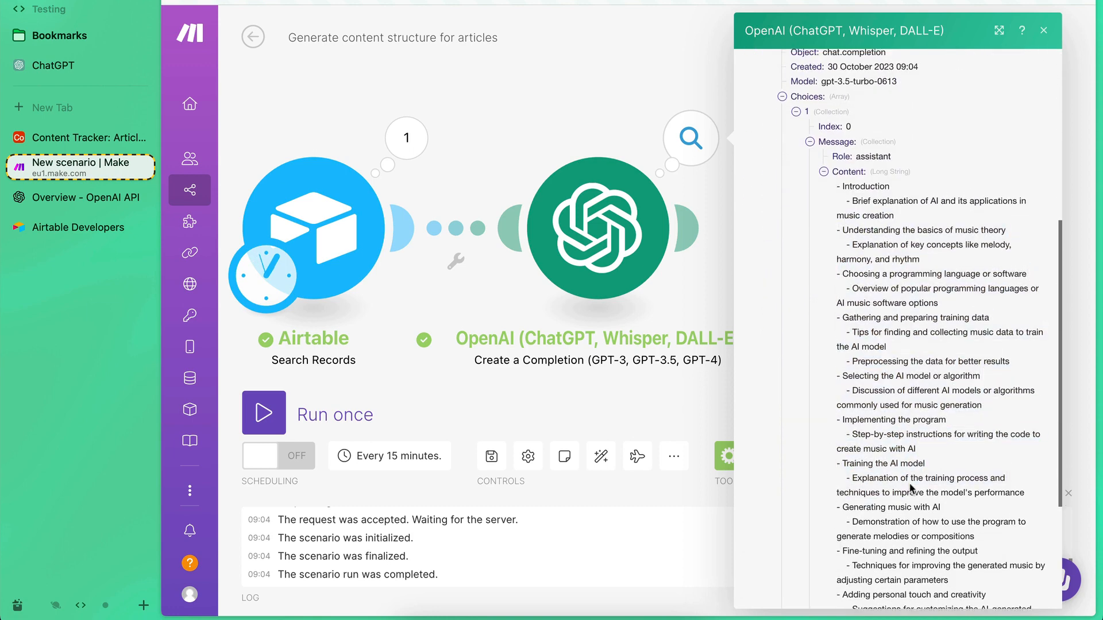
pyautogui.scroll(5, 954, 447)
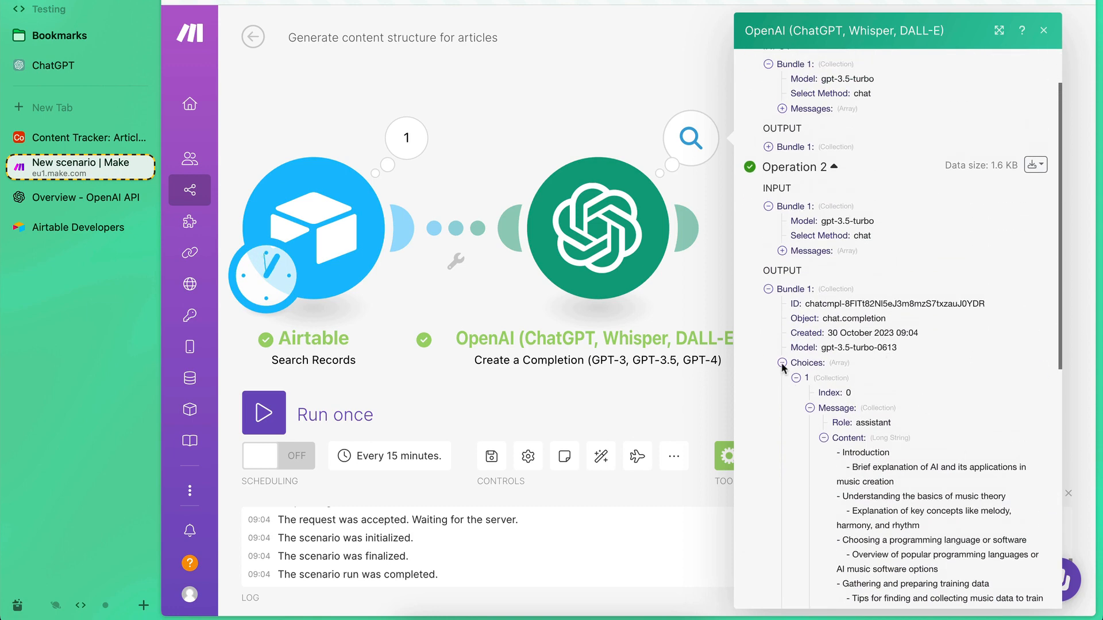
pyautogui.click(782, 363)
pyautogui.click(768, 355)
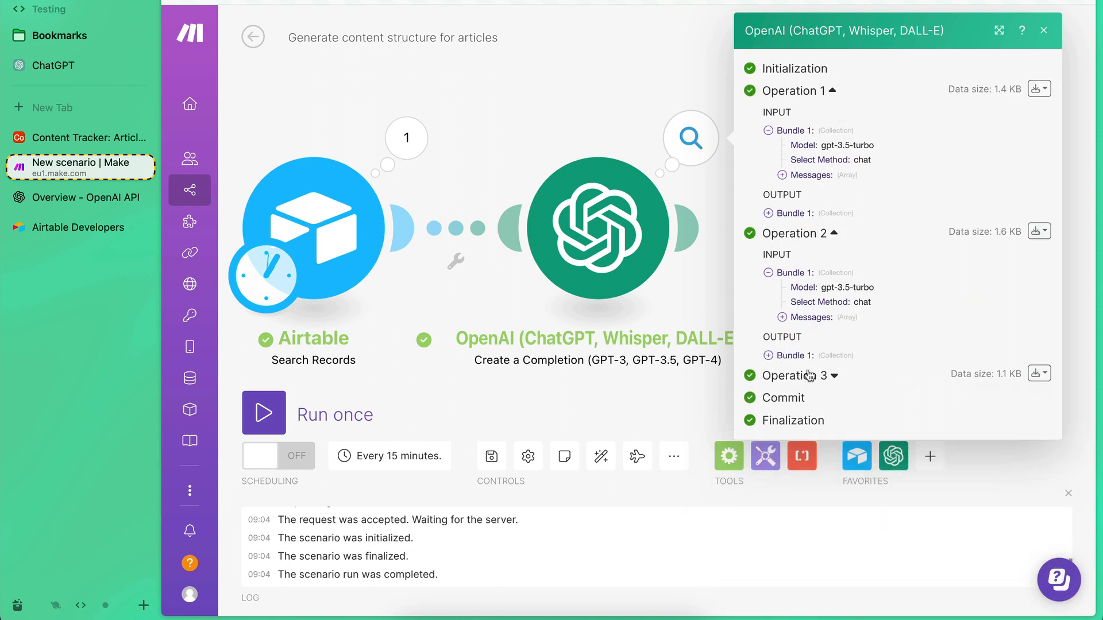
pyautogui.click(539, 64)
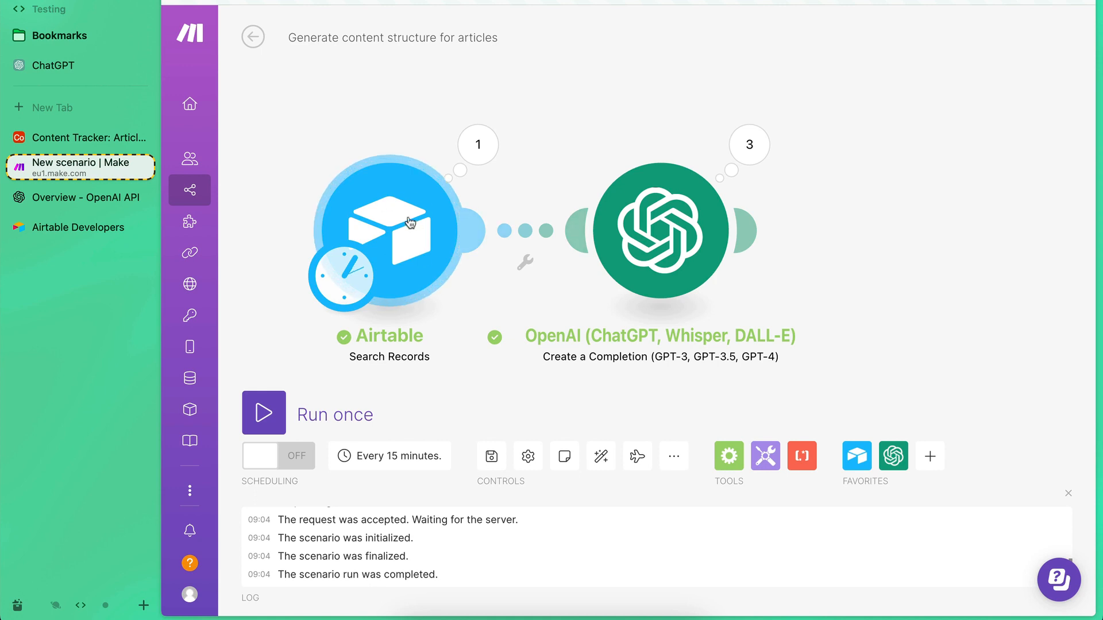
# Add an Airtable Update a Record module after the OpenAI completion module.
pyautogui.moveTo(957, 281); pyautogui.dragTo(933, 277)
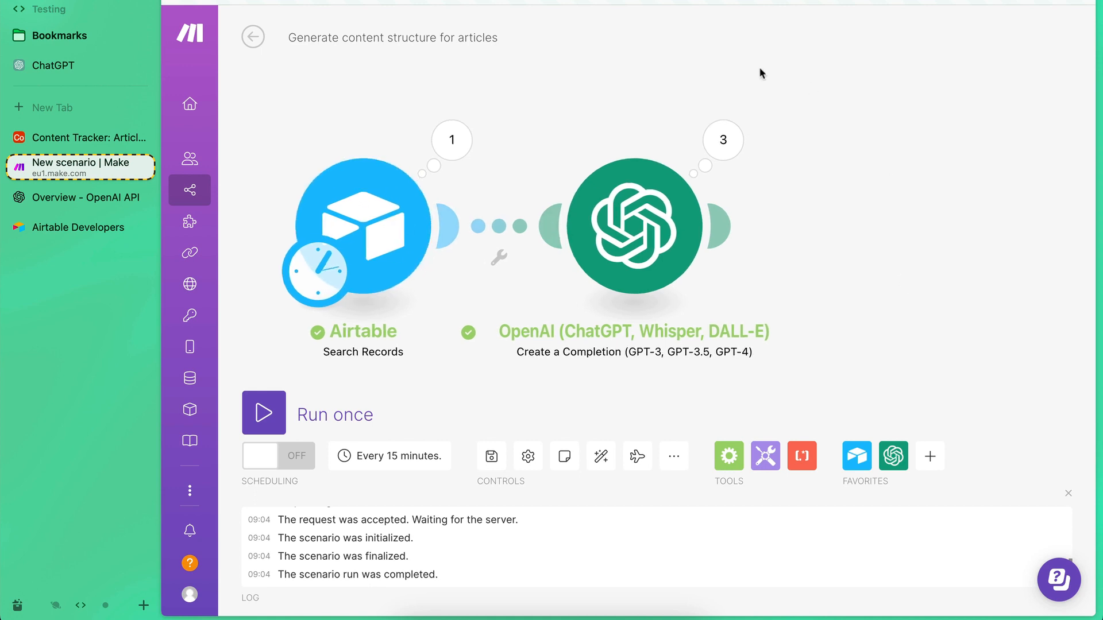
pyautogui.click(733, 220)
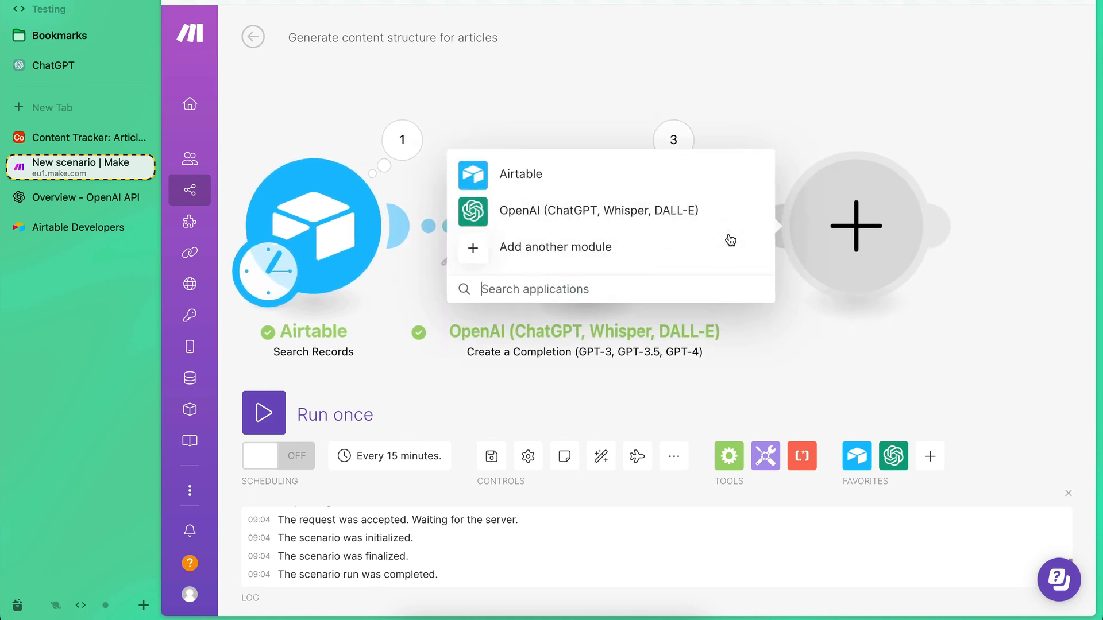
pyautogui.click(474, 176)
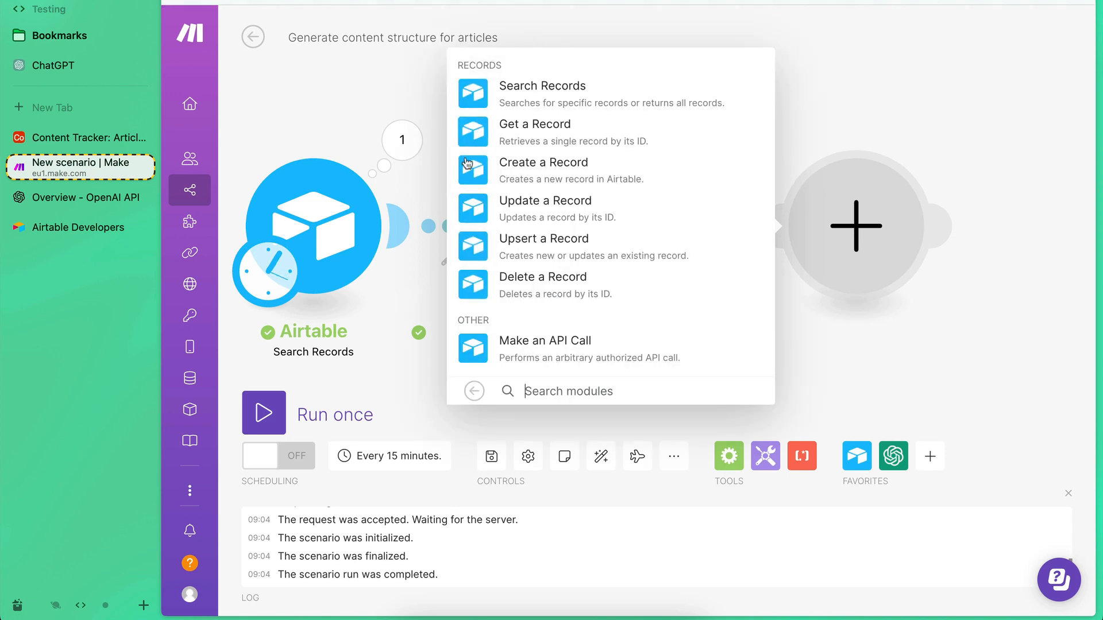
pyautogui.click(473, 213)
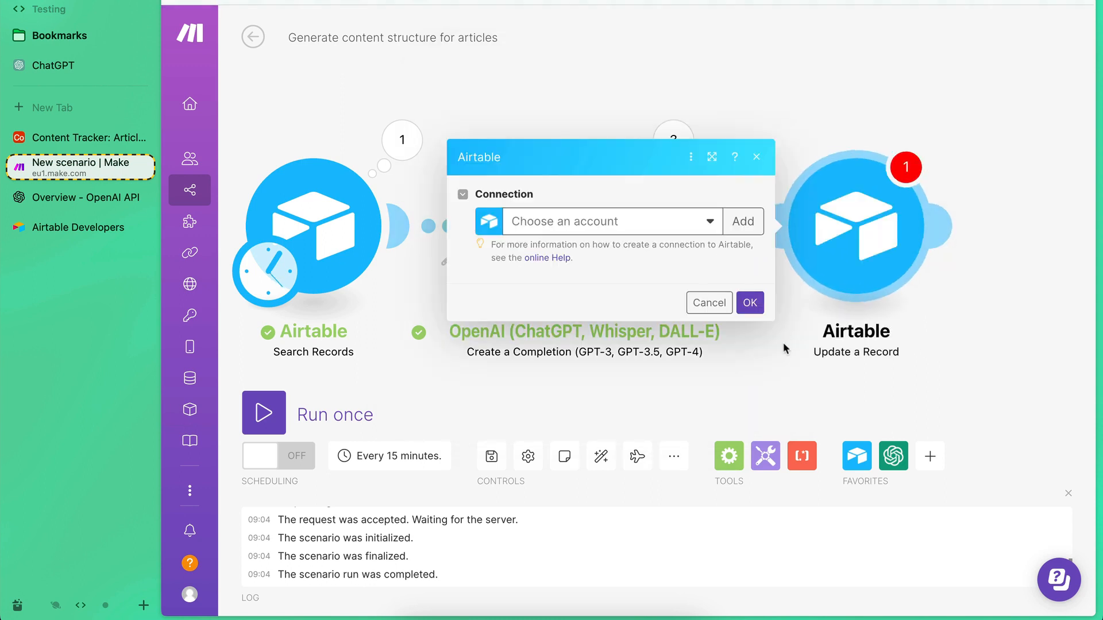
# Select the My Airtable connection for the Update a Record module and grant Make access to the Content Tracker base.
pyautogui.click(569, 220)
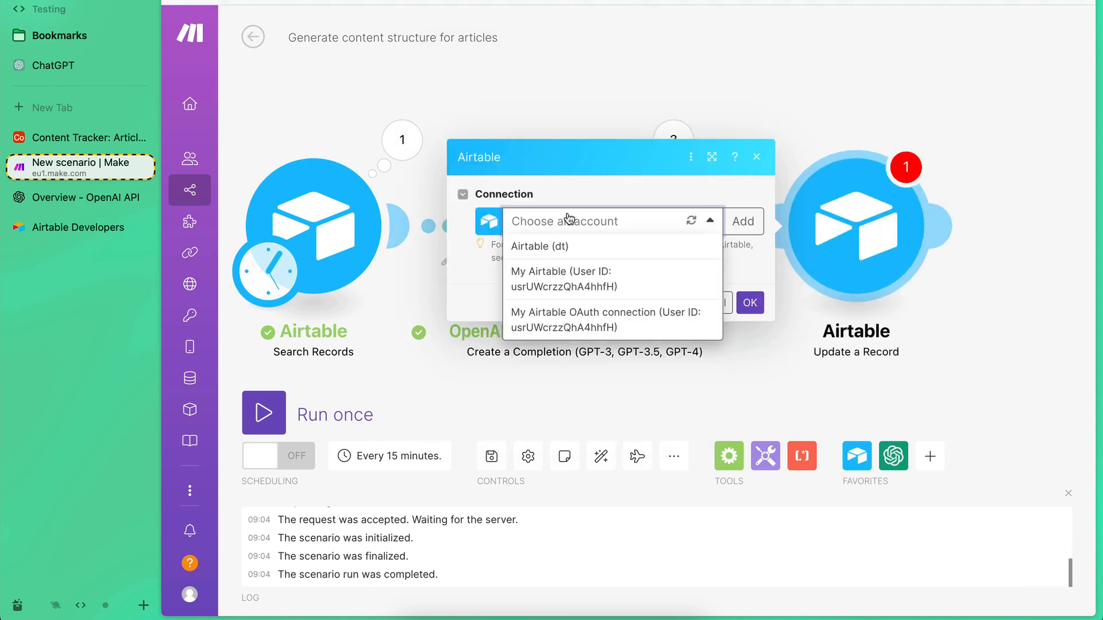
pyautogui.click(563, 283)
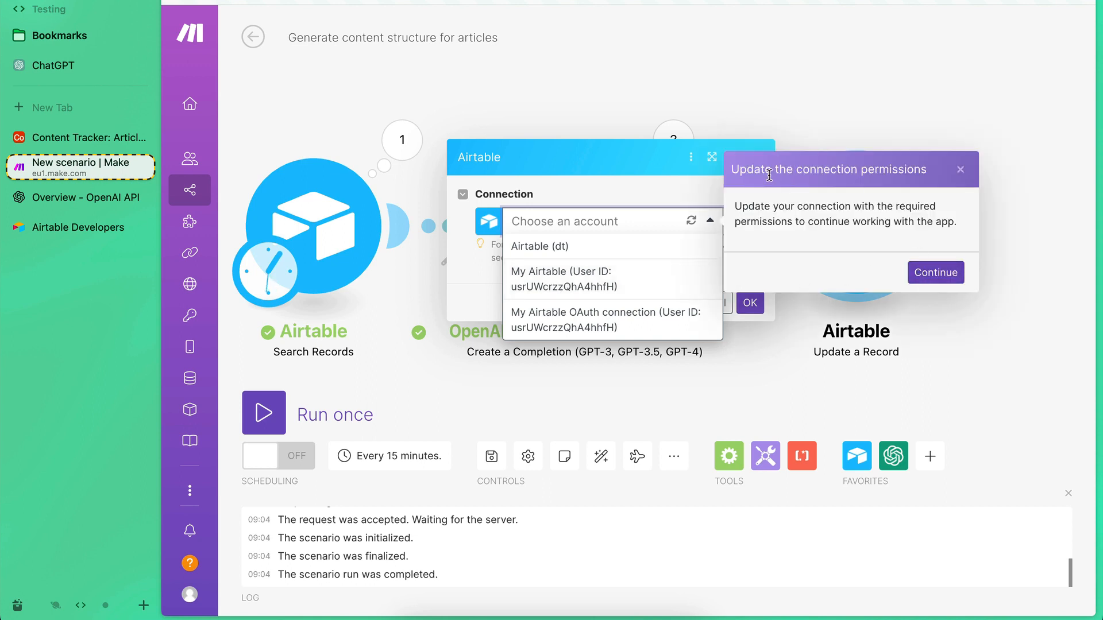
pyautogui.click(934, 274)
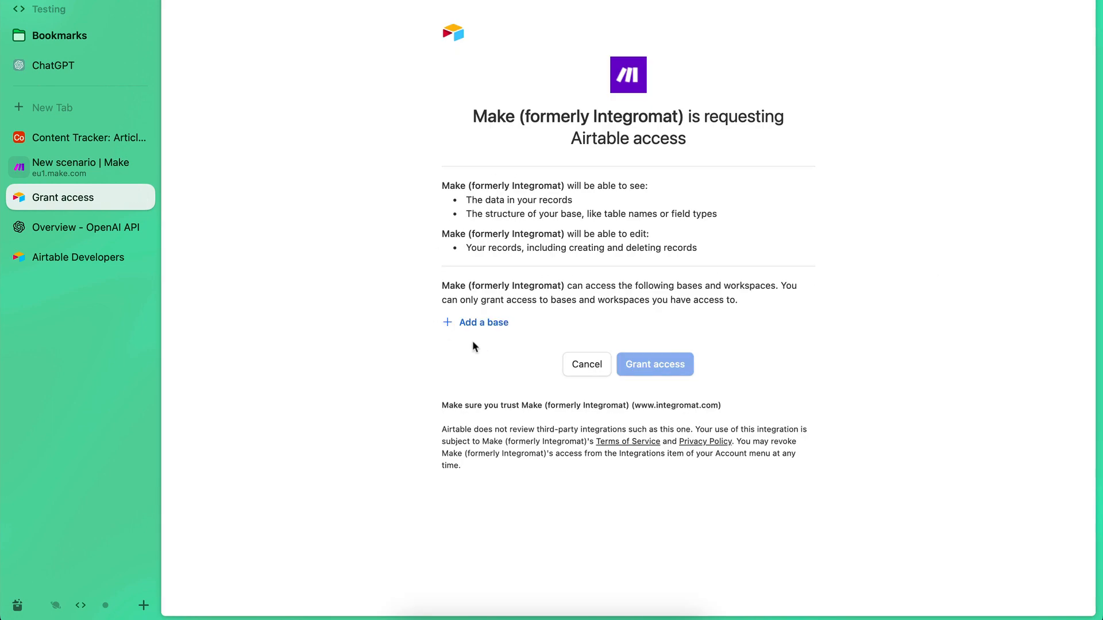
pyautogui.click(469, 325)
pyautogui.write('cont')
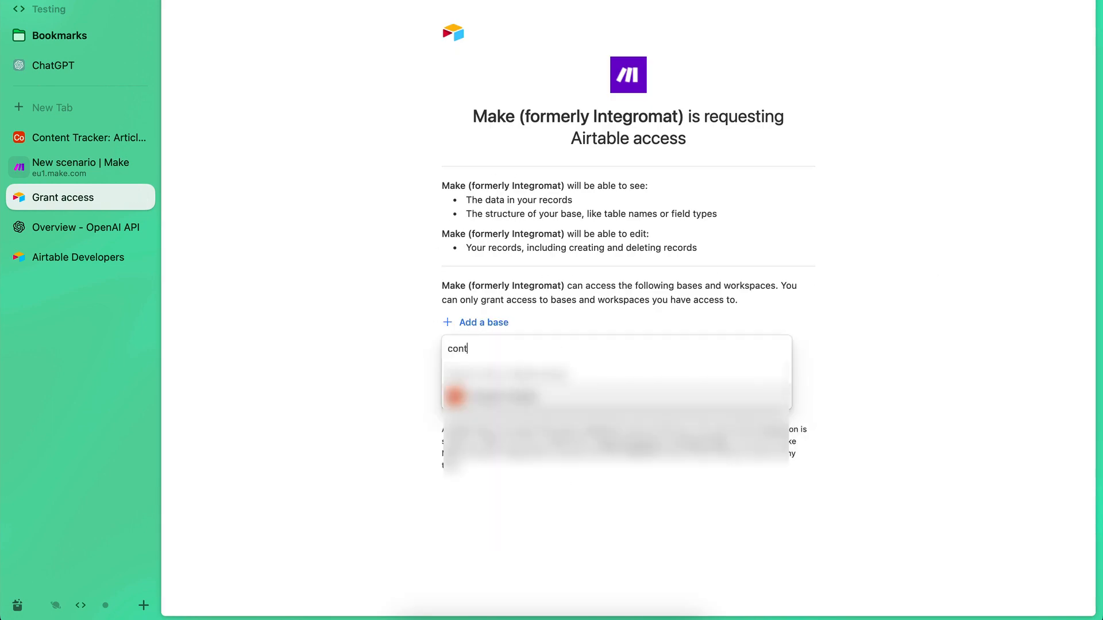
pyautogui.click(491, 392)
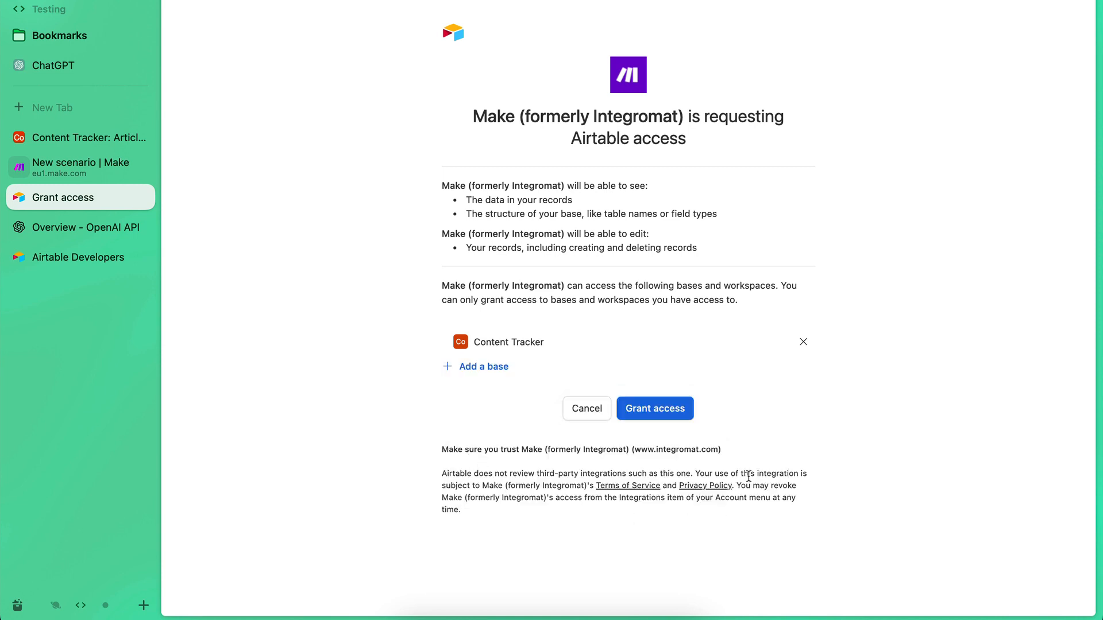
pyautogui.click(629, 417)
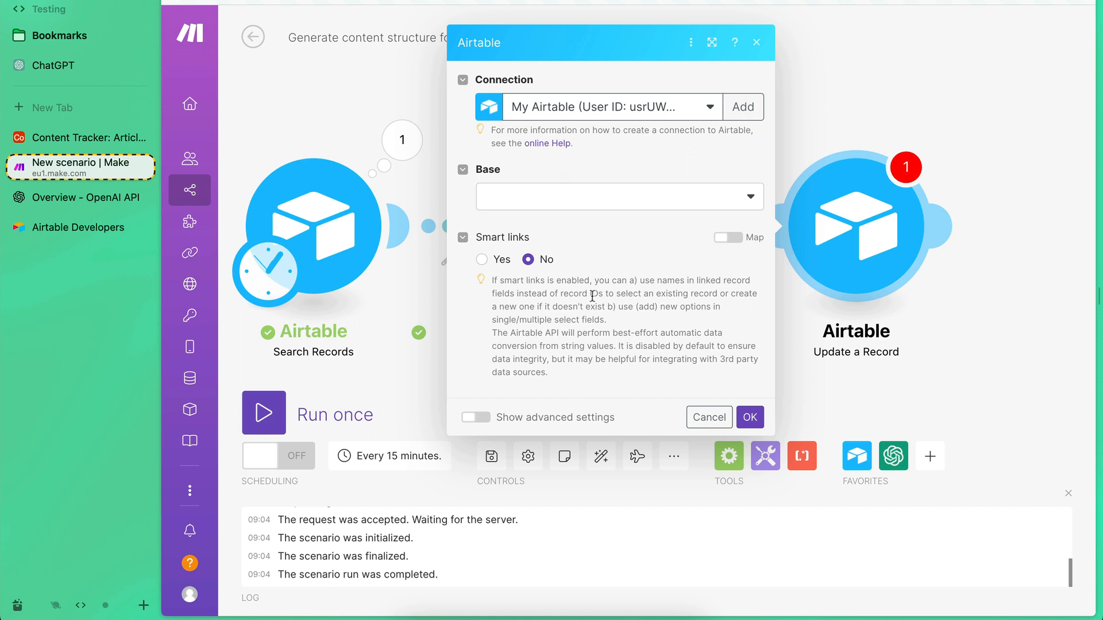
# Set the Update a Record module's base to Content Tracker and its table to Articles.
pyautogui.click(522, 202)
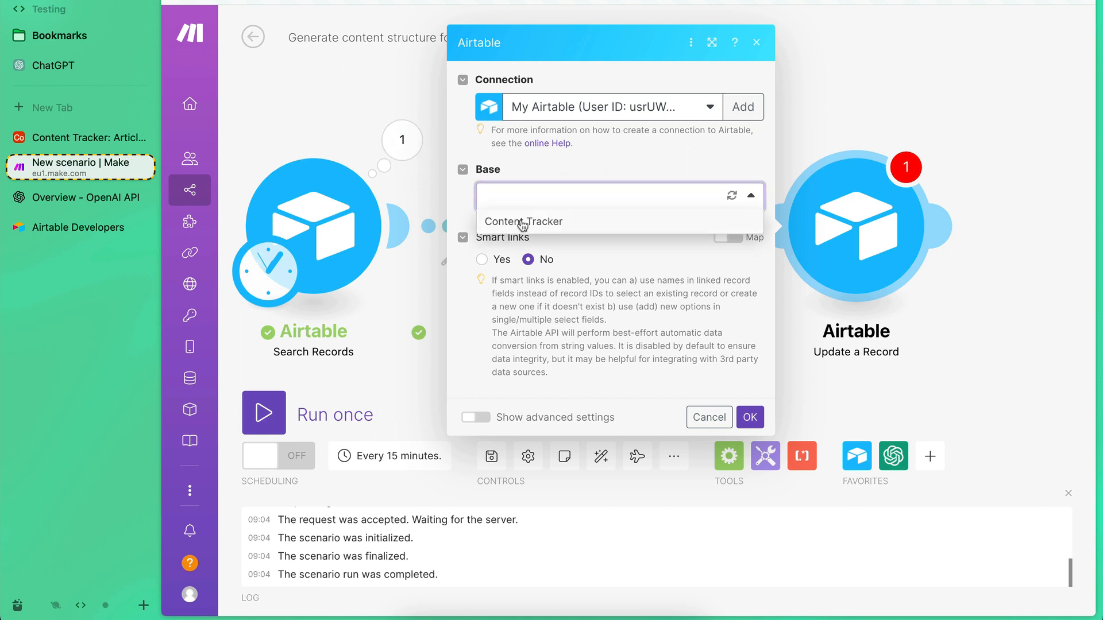
pyautogui.click(522, 224)
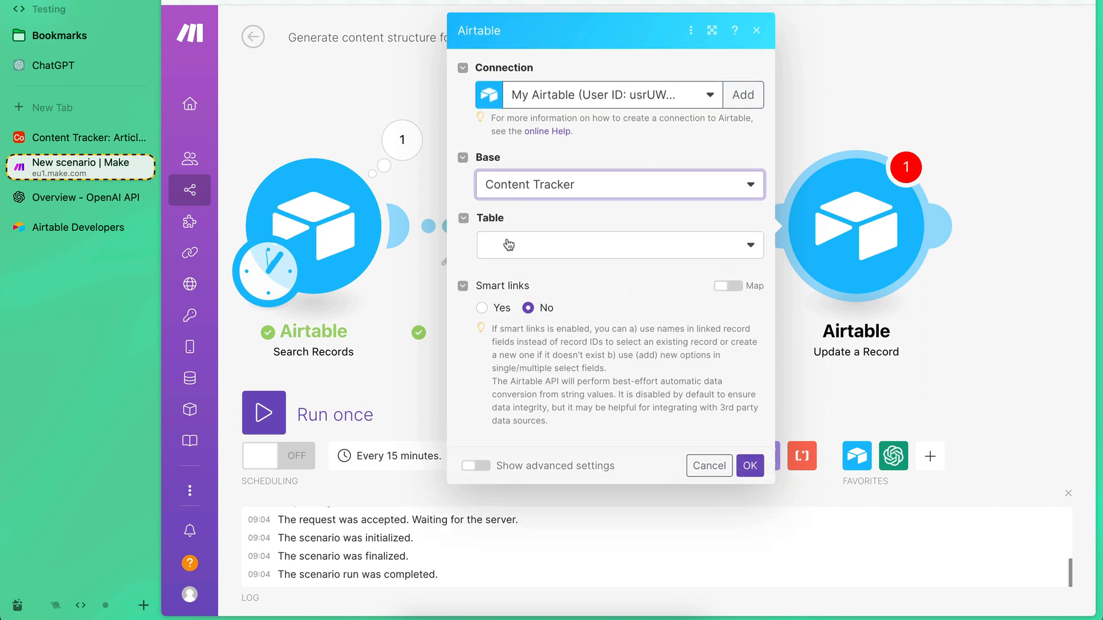
pyautogui.click(508, 245)
pyautogui.click(511, 268)
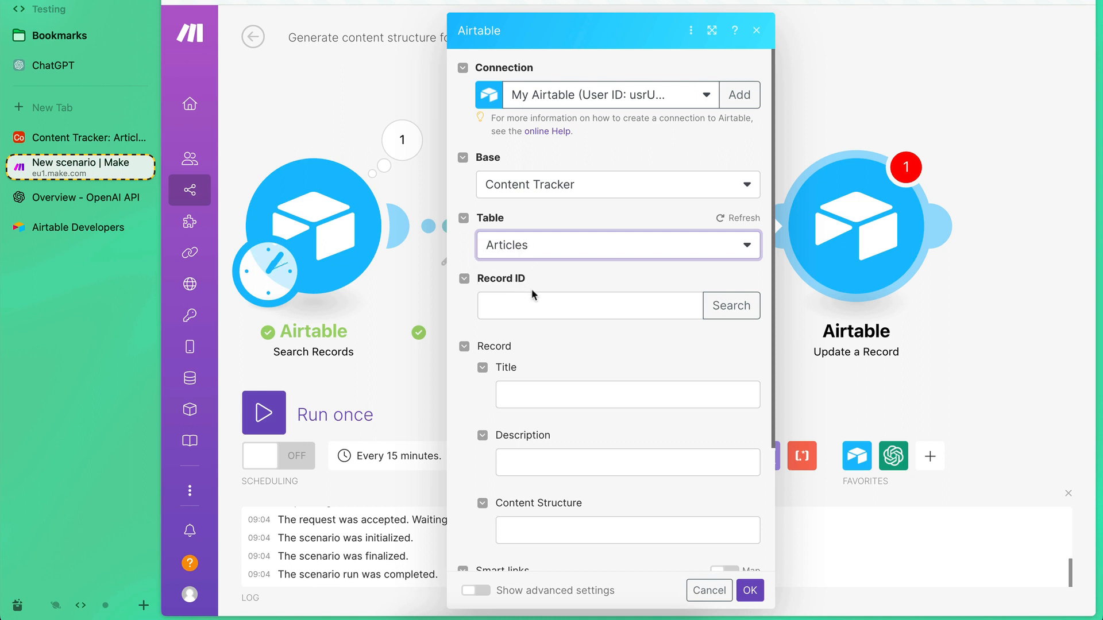
# Map the ID from the Airtable Search Records module into the Record ID of the Update a Record module.
pyautogui.hscroll(2, 808, 365)
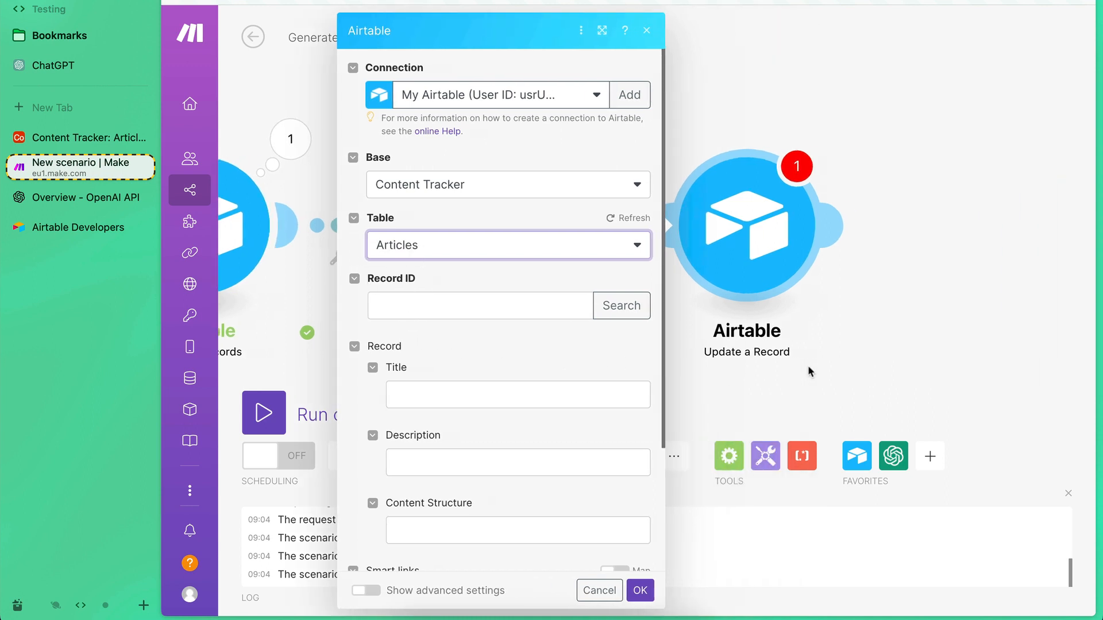
pyautogui.click(816, 303)
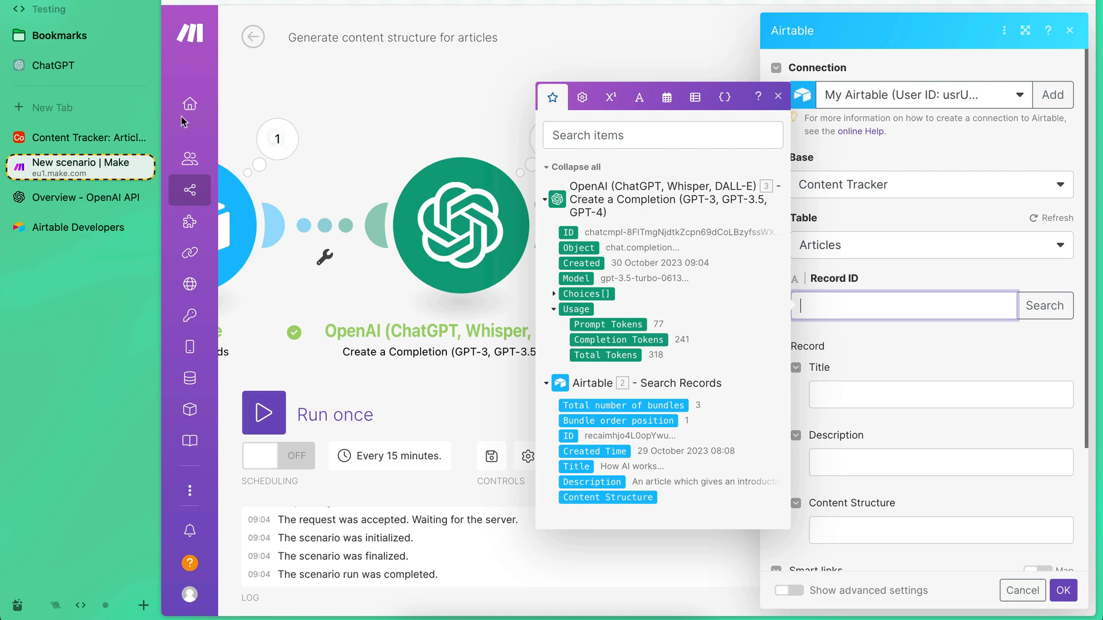
pyautogui.press('super+s')
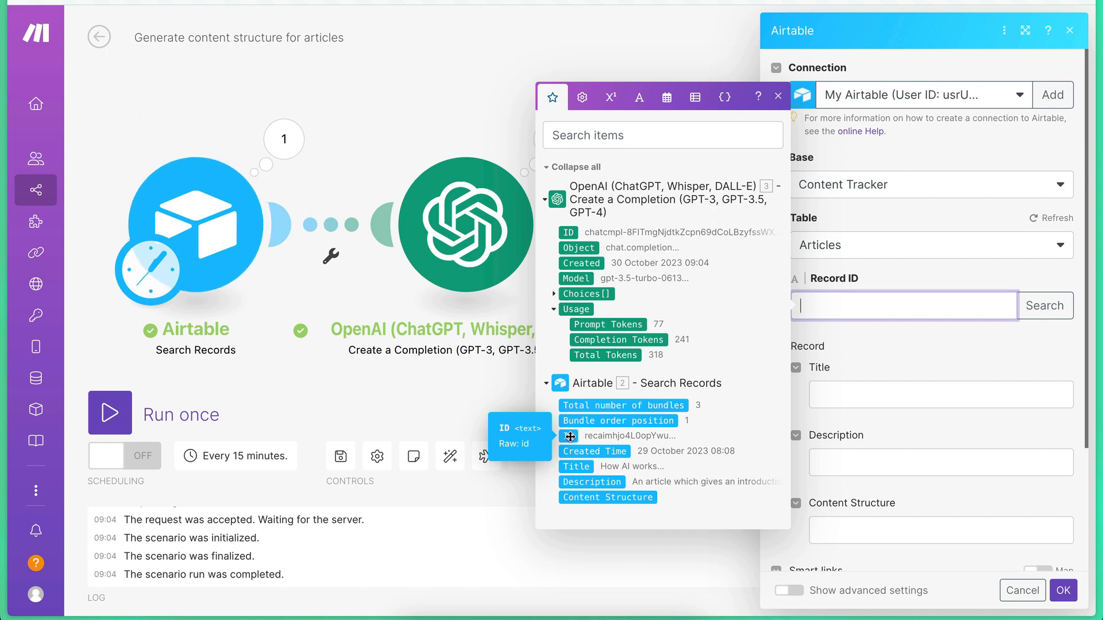
pyautogui.moveTo(570, 436); pyautogui.dragTo(816, 307)
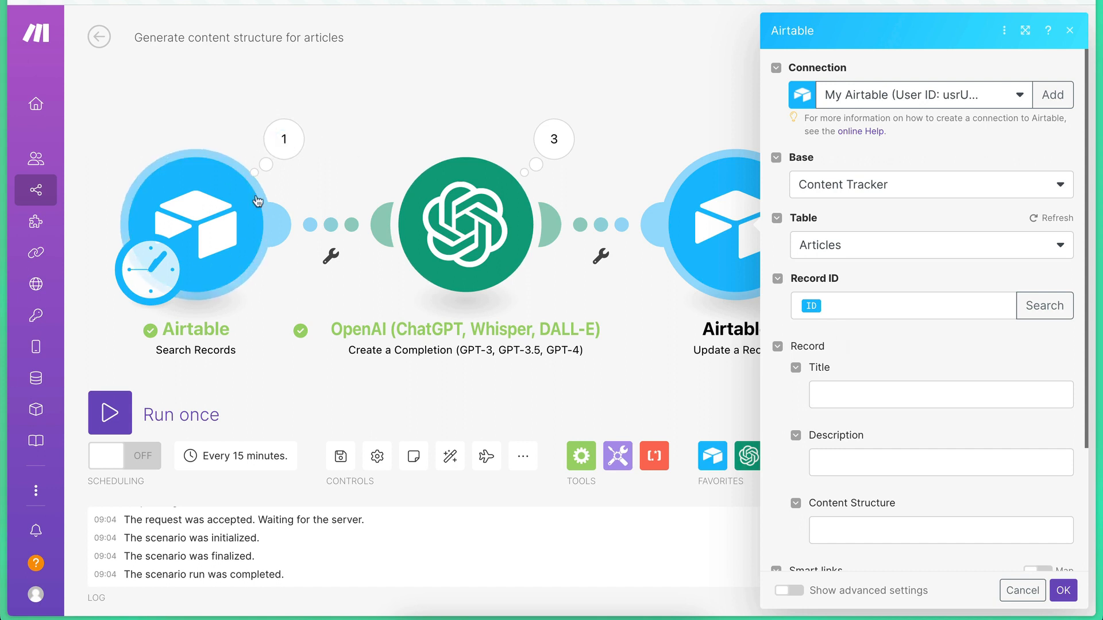
# Examine the record IDs of the article bundles in the Airtable Search Records module's run output.
pyautogui.click(284, 139)
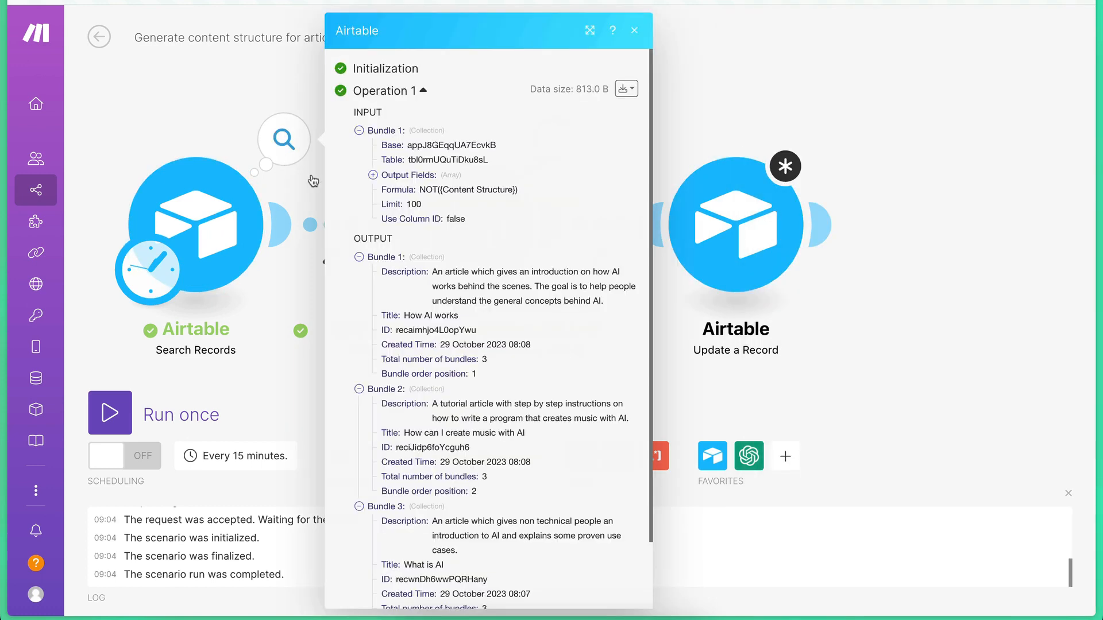
pyautogui.scroll(-2, 411, 179)
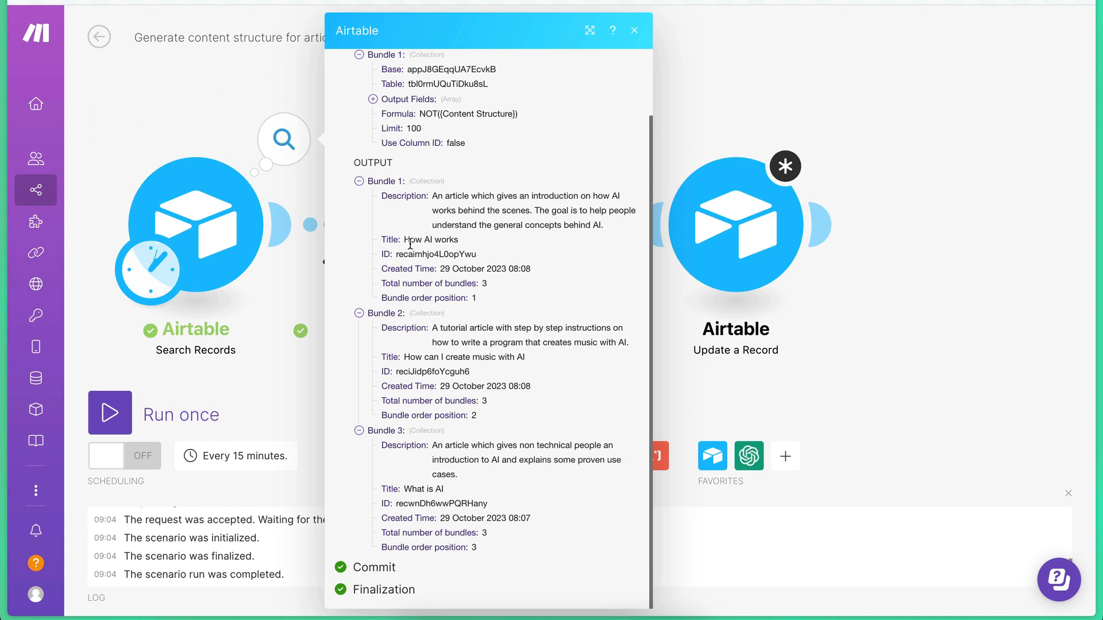
pyautogui.click(858, 299)
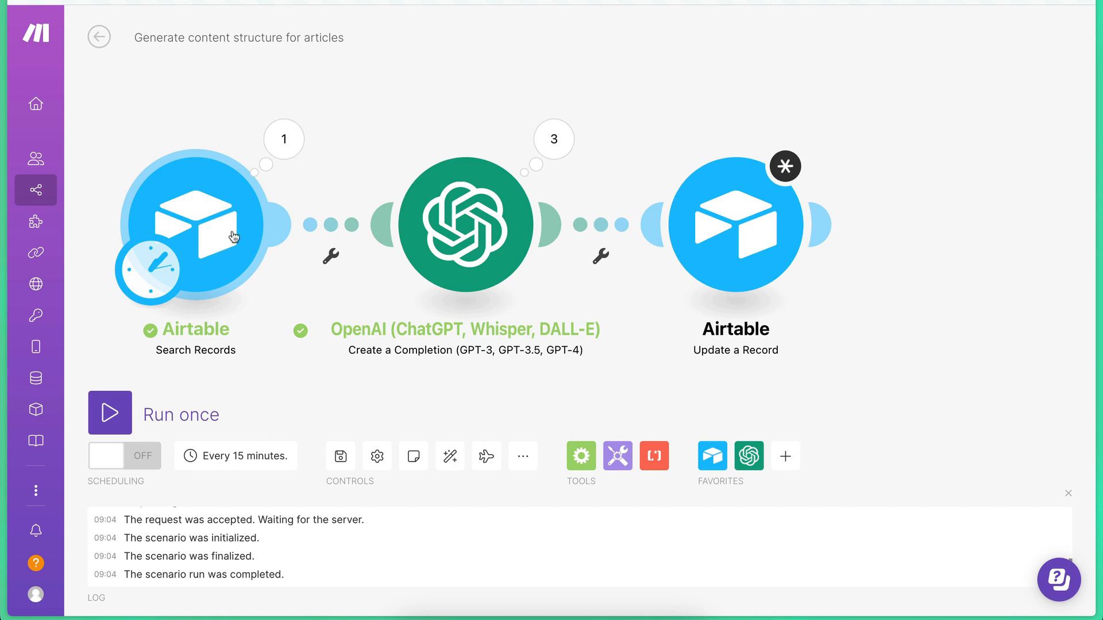
pyautogui.click(283, 139)
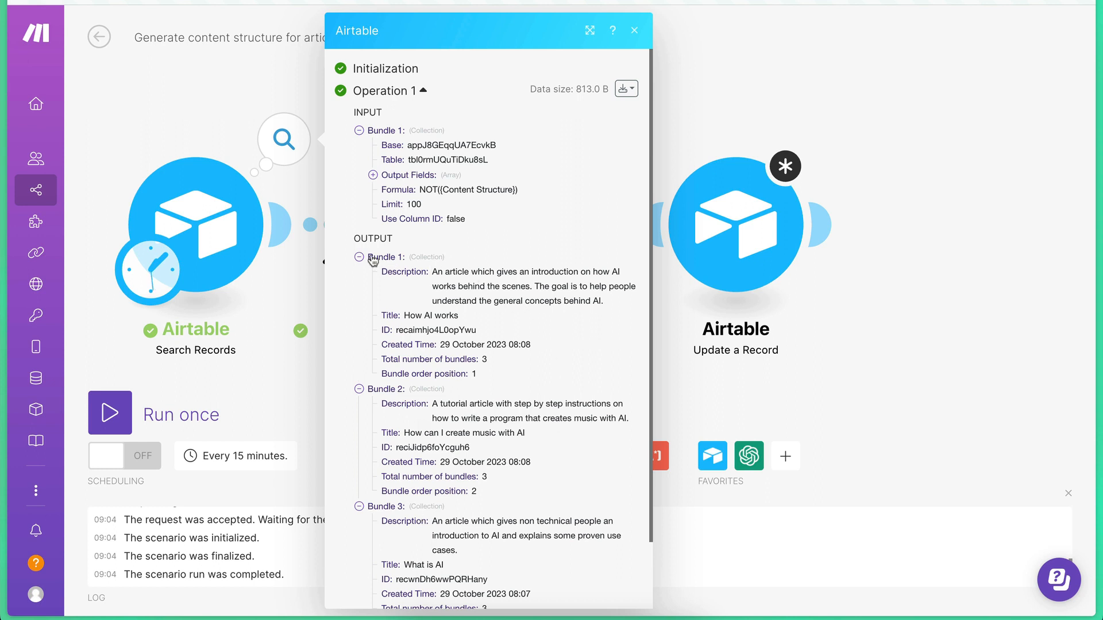
pyautogui.click(317, 301)
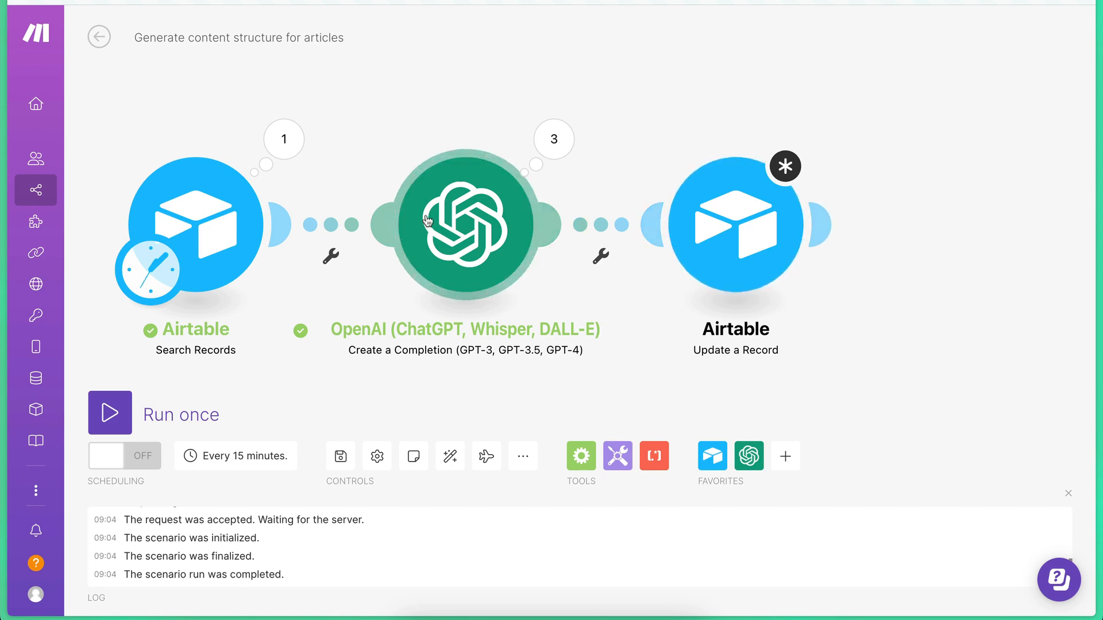
pyautogui.click(282, 151)
pyautogui.scroll(-2, 406, 368)
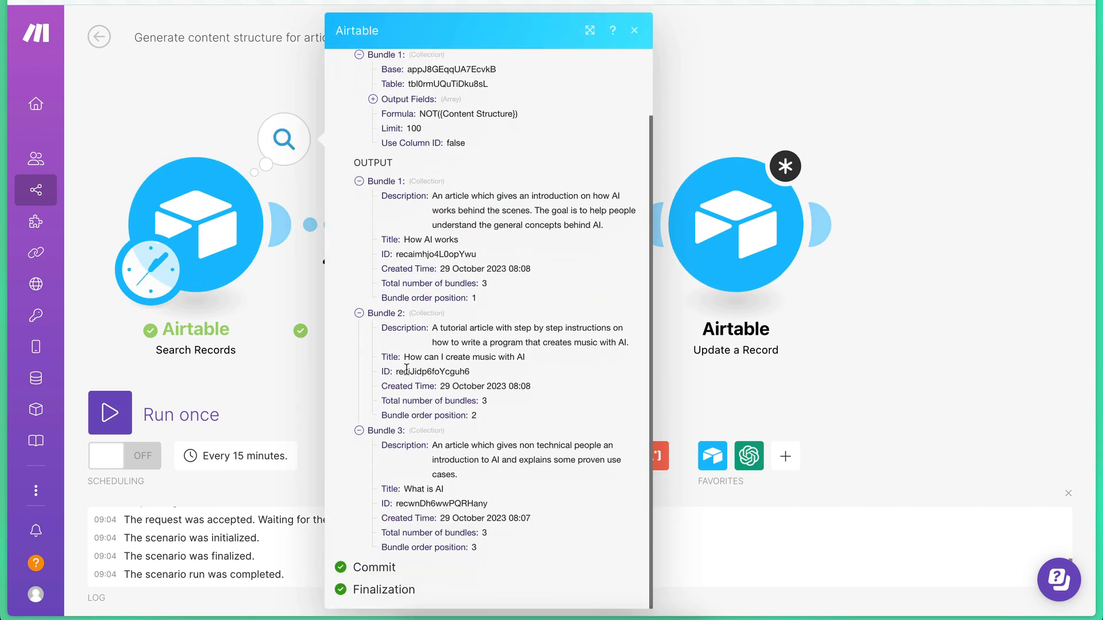
pyautogui.click(973, 295)
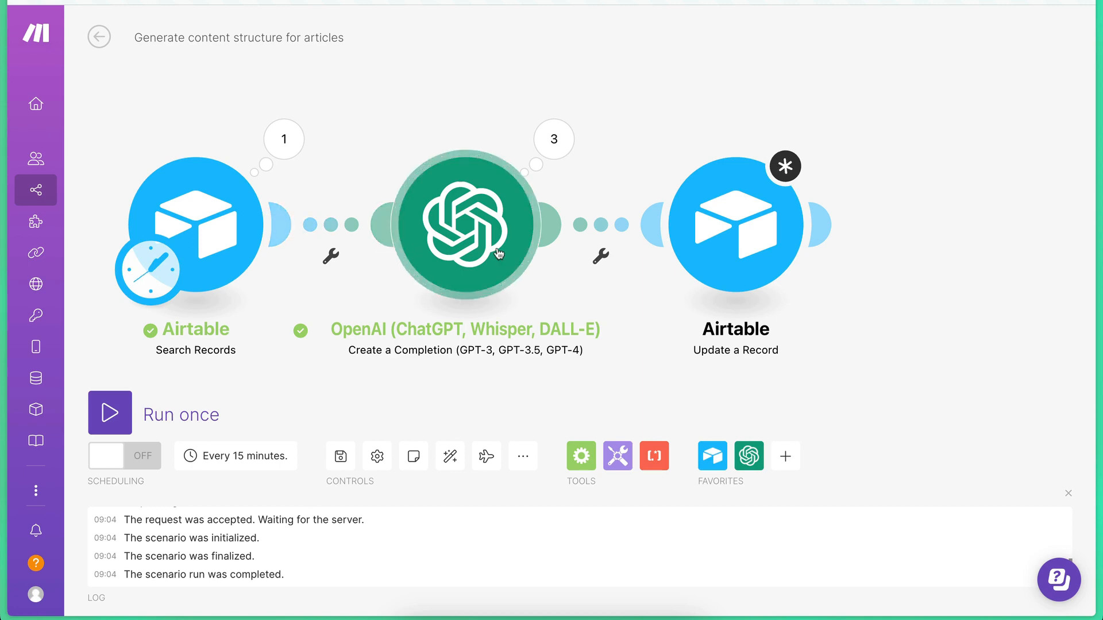
pyautogui.click(284, 139)
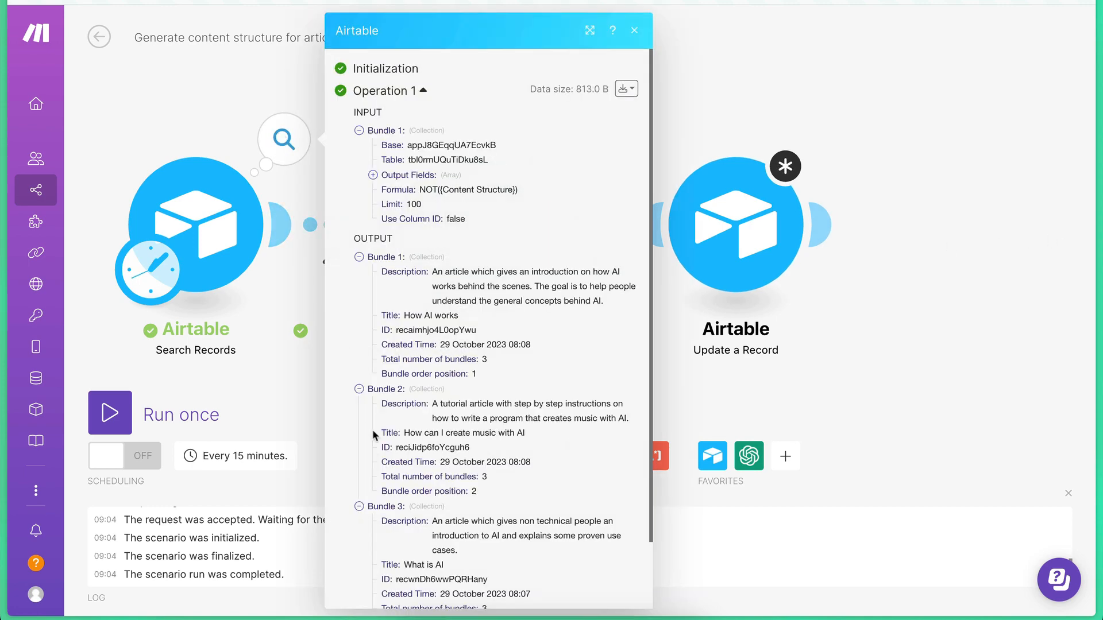
pyautogui.scroll(-3, 378, 452)
pyautogui.click(924, 382)
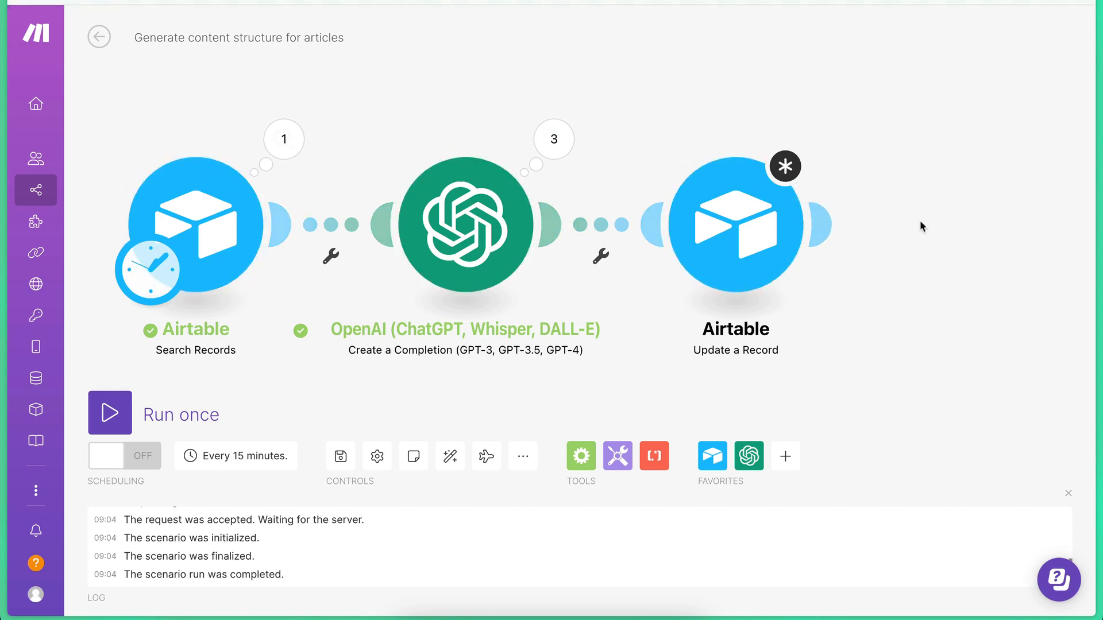
# Check the Record ID mapping in the Update a Record module against the Search Records output bundles.
pyautogui.click(730, 219)
pyautogui.click(822, 306)
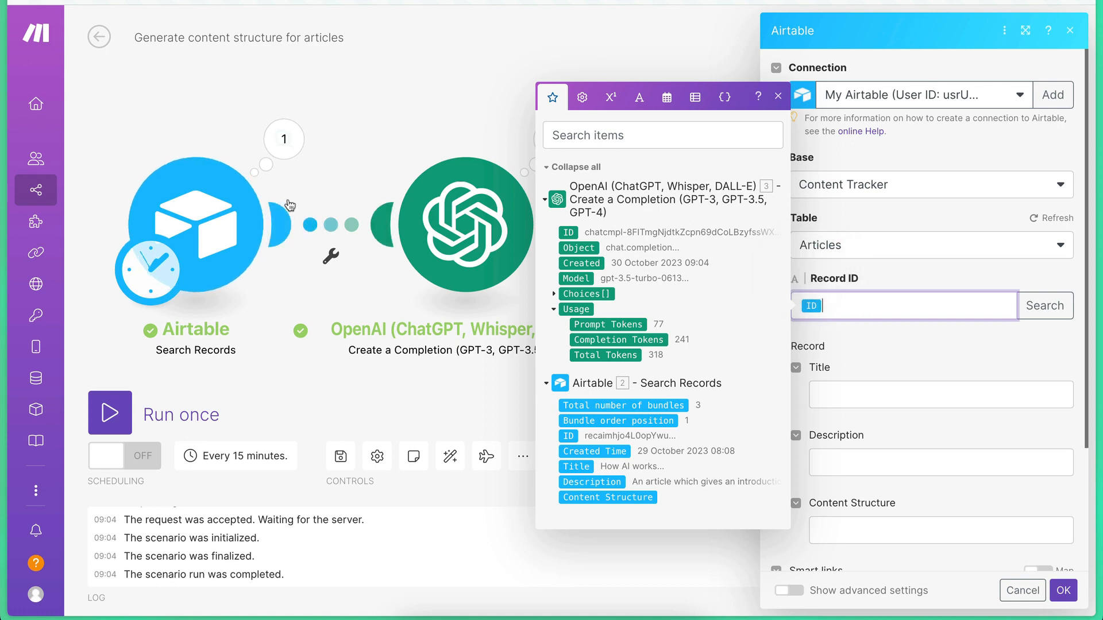
pyautogui.click(284, 140)
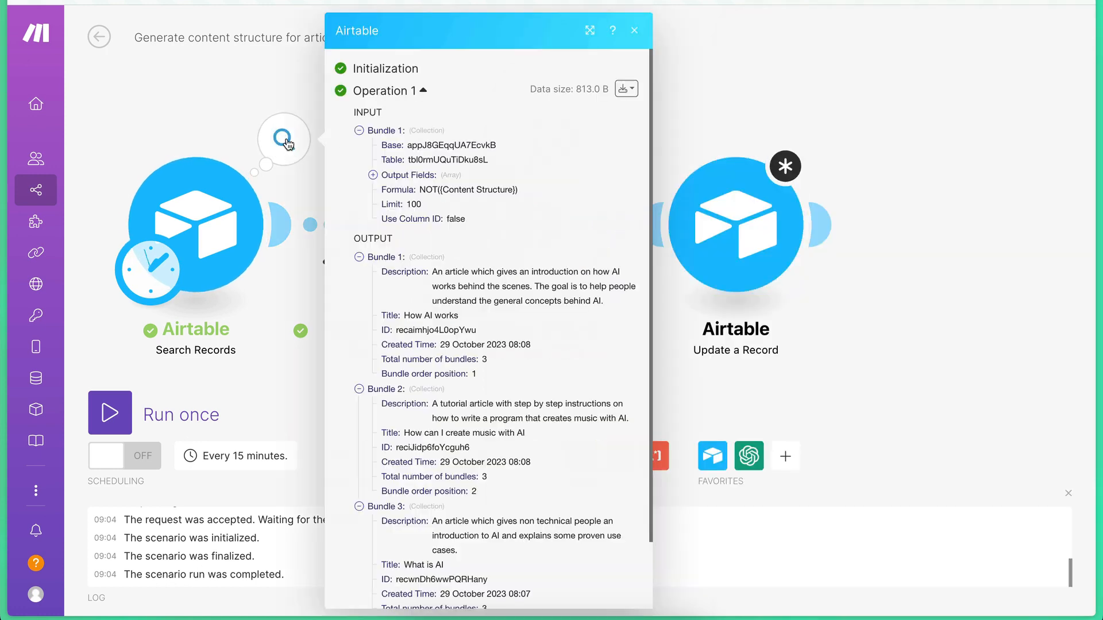
pyautogui.click(831, 364)
pyautogui.click(729, 262)
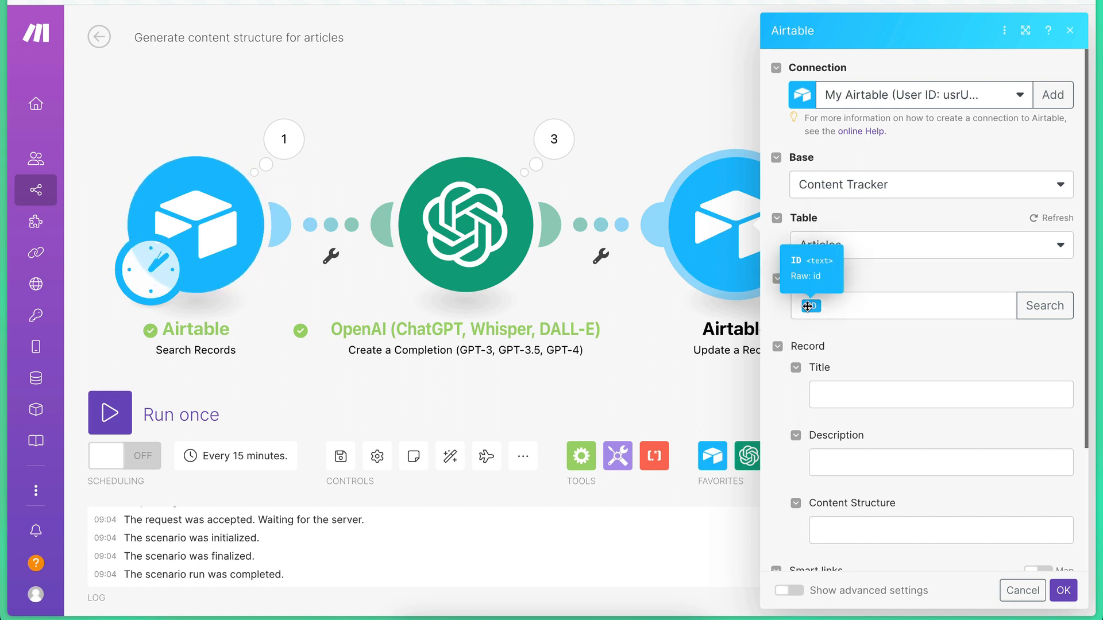
pyautogui.click(854, 306)
pyautogui.click(850, 357)
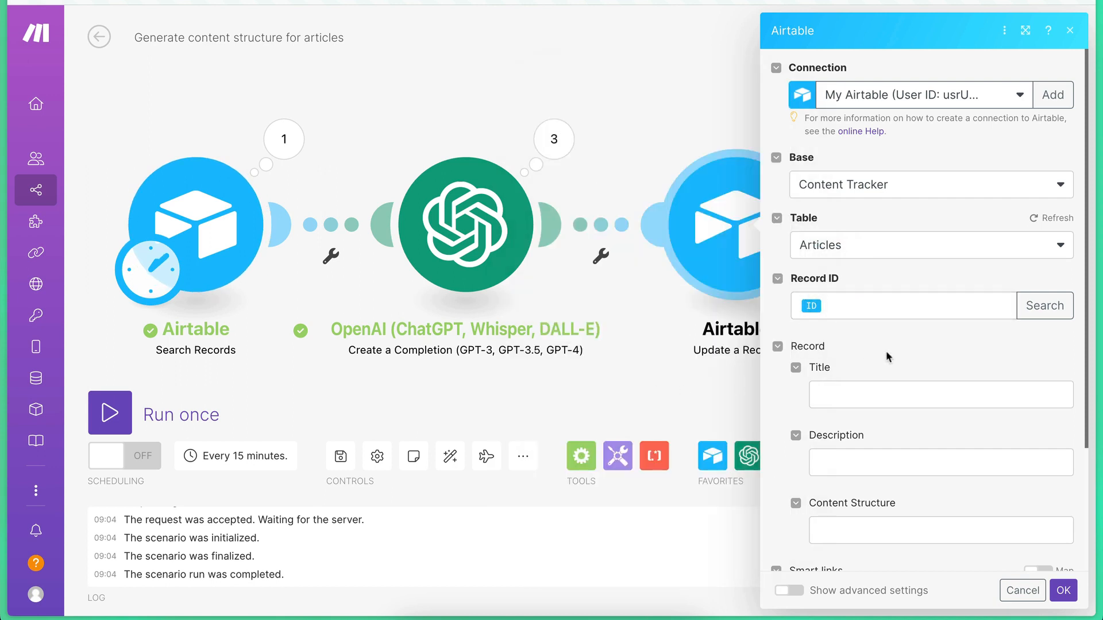
# Map the OpenAI completion's Choices[]: Message.Content into the Content Structure field of the Update a Record module and confirm the module settings.
pyautogui.scroll(-1, 888, 357)
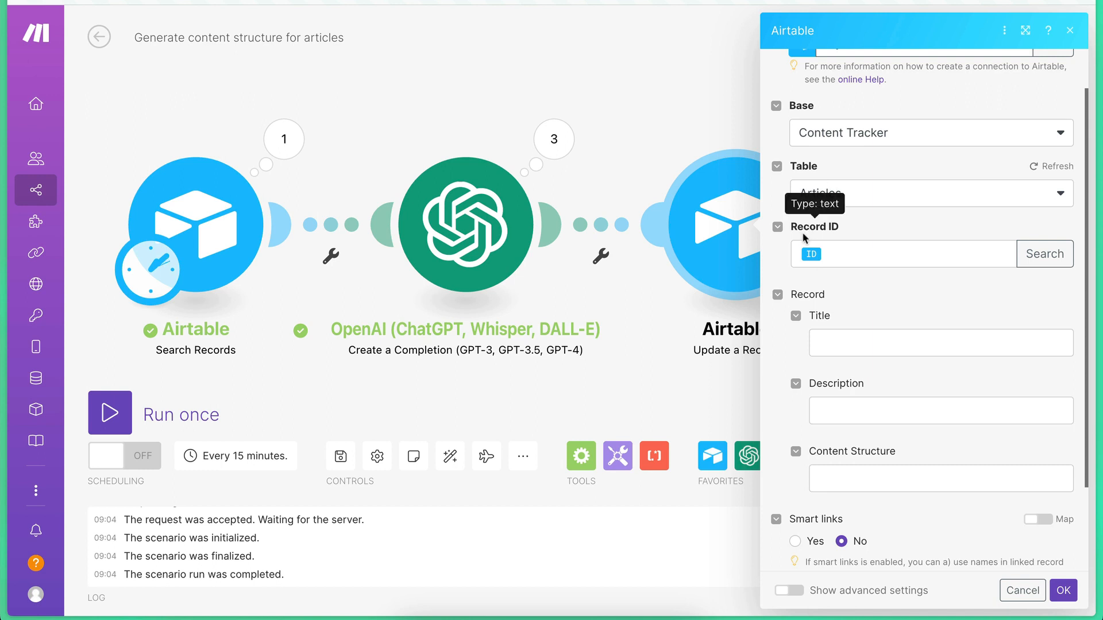
pyautogui.scroll(-1, 877, 302)
pyautogui.scroll(-3, 877, 303)
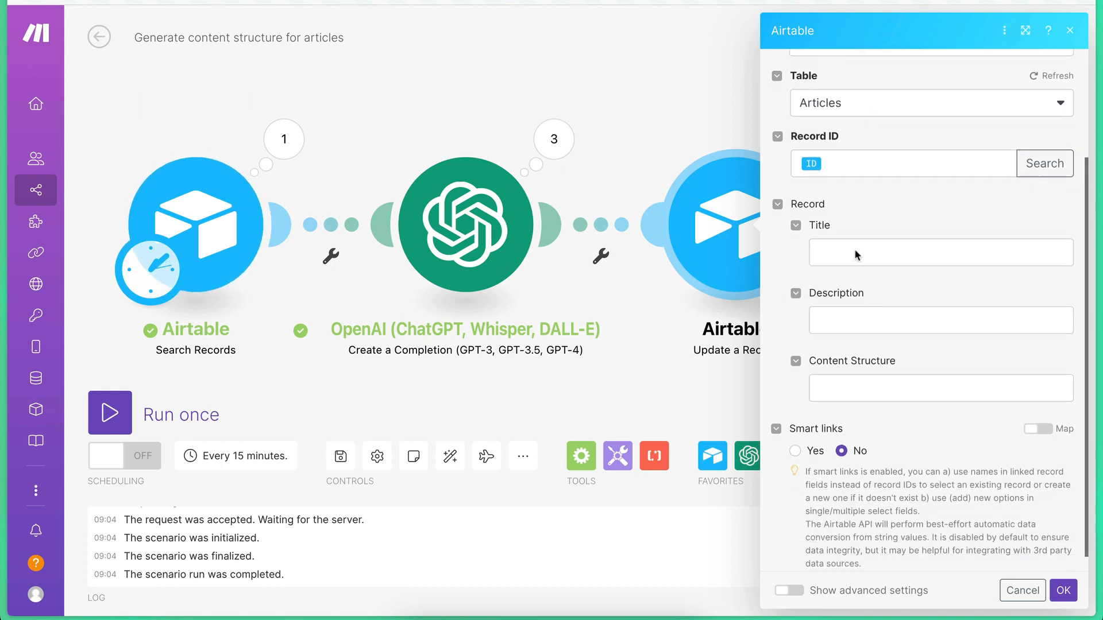
pyautogui.scroll(-1, 839, 317)
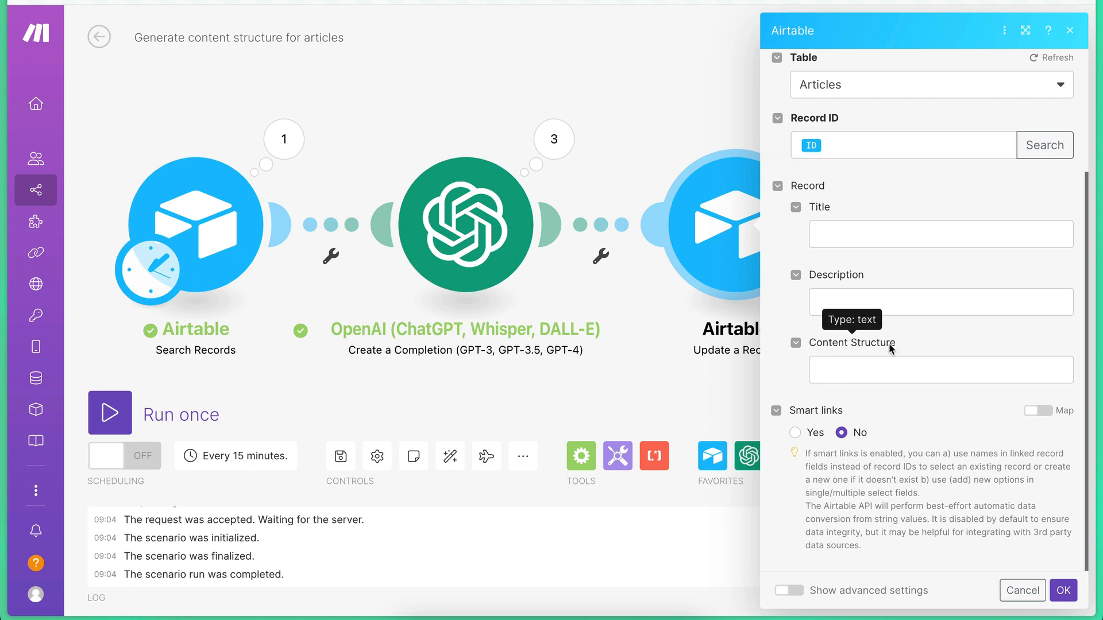
pyautogui.click(837, 370)
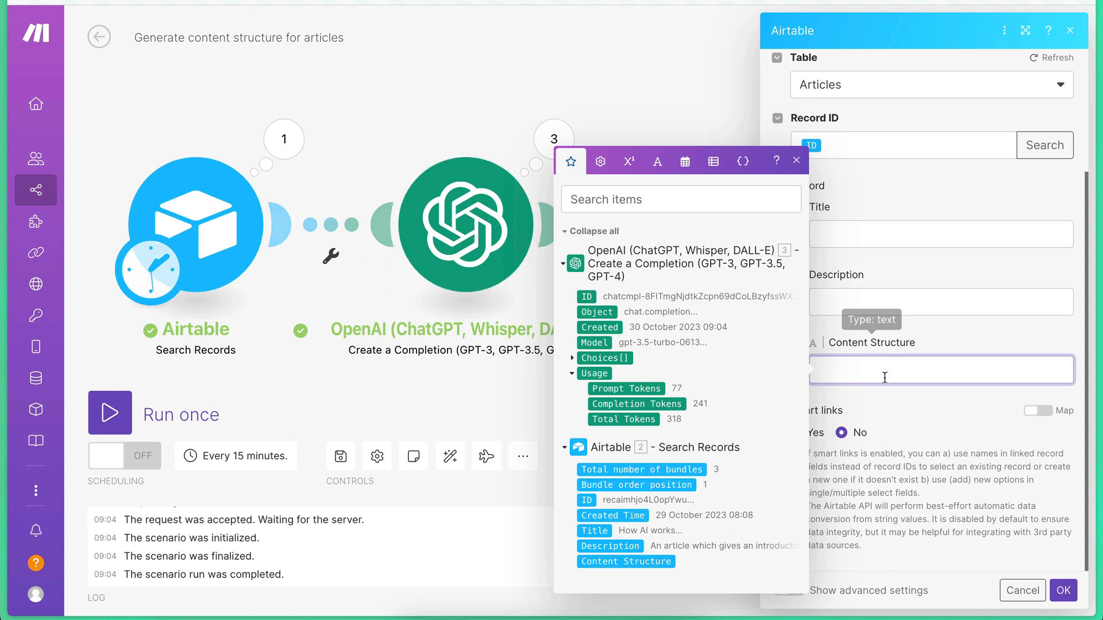
pyautogui.click(572, 359)
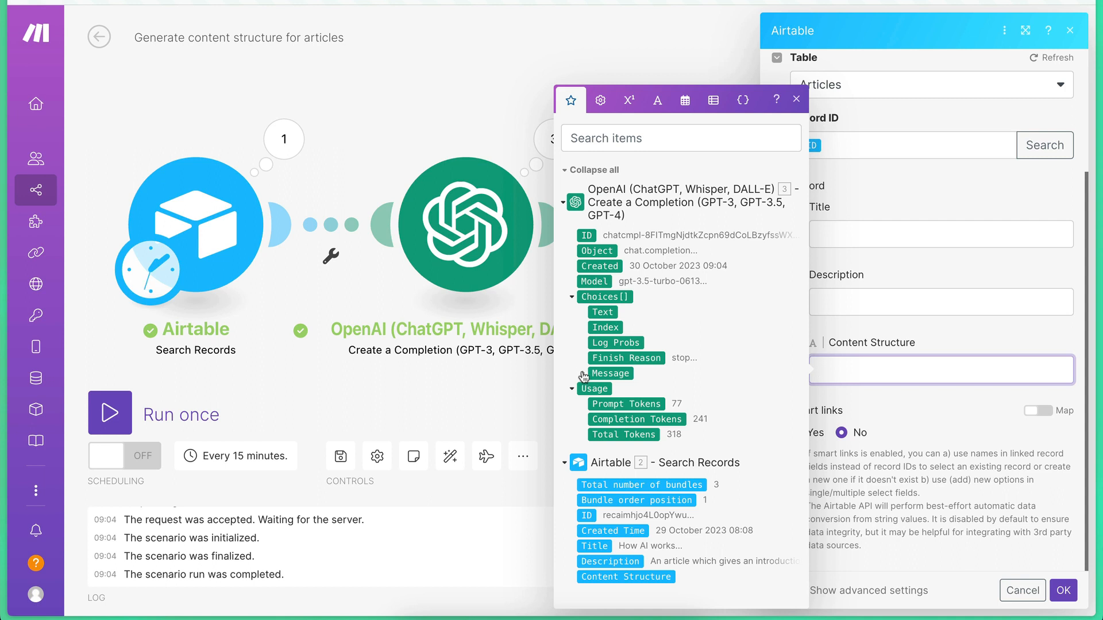
pyautogui.click(581, 373)
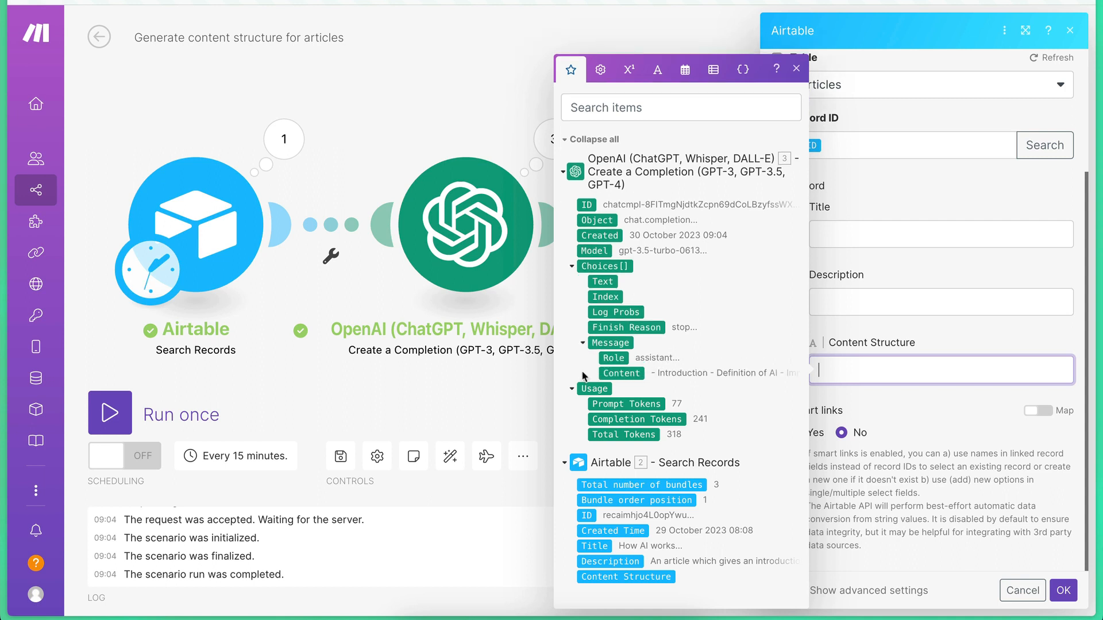
pyautogui.click(621, 374)
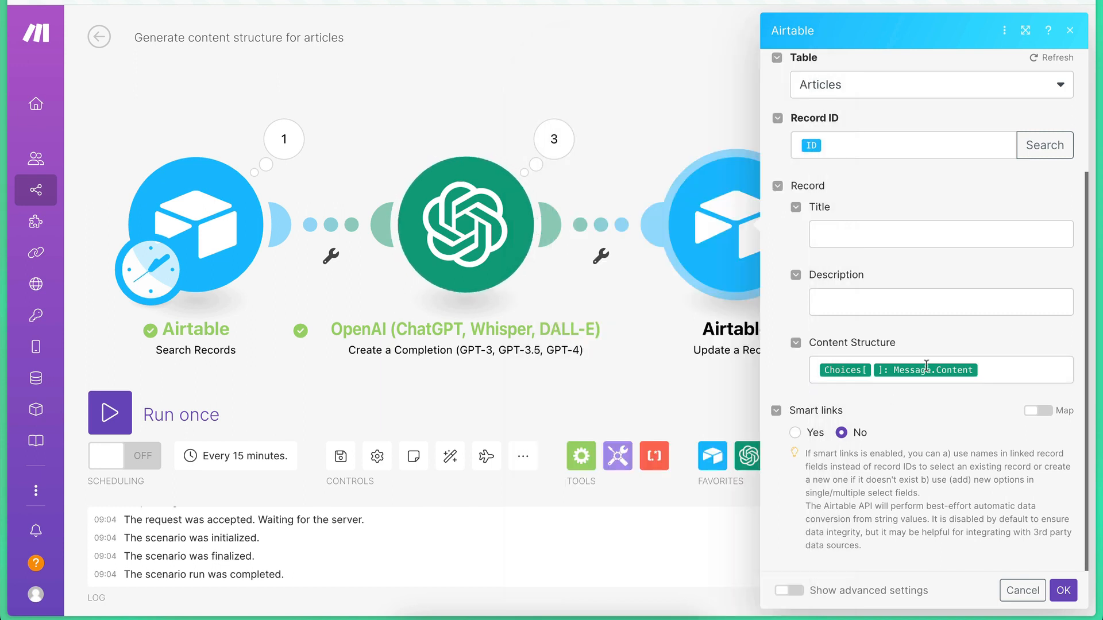
pyautogui.scroll(3, 920, 430)
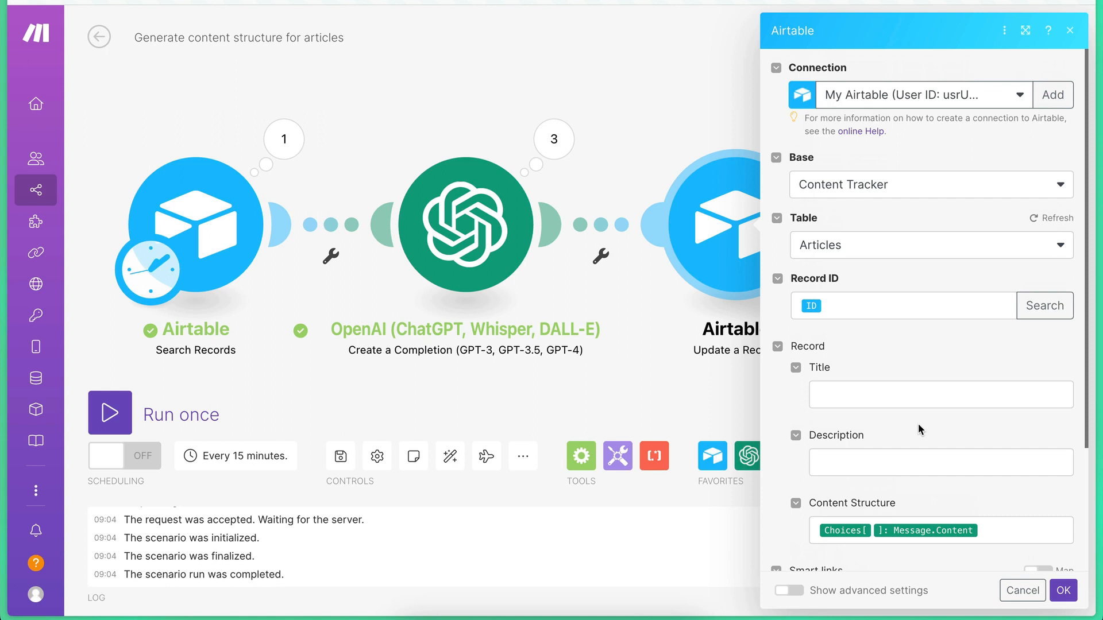
pyautogui.scroll(-3, 918, 427)
pyautogui.click(1062, 590)
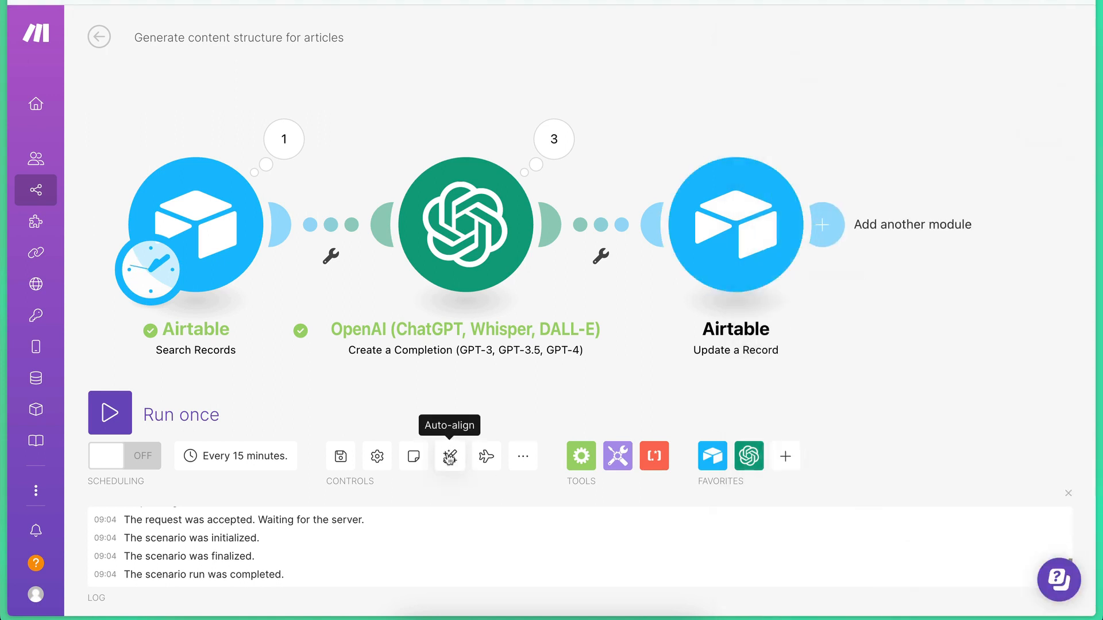
# Auto-align the scenario's modules, save the scenario, and close the run log.
pyautogui.click(450, 457)
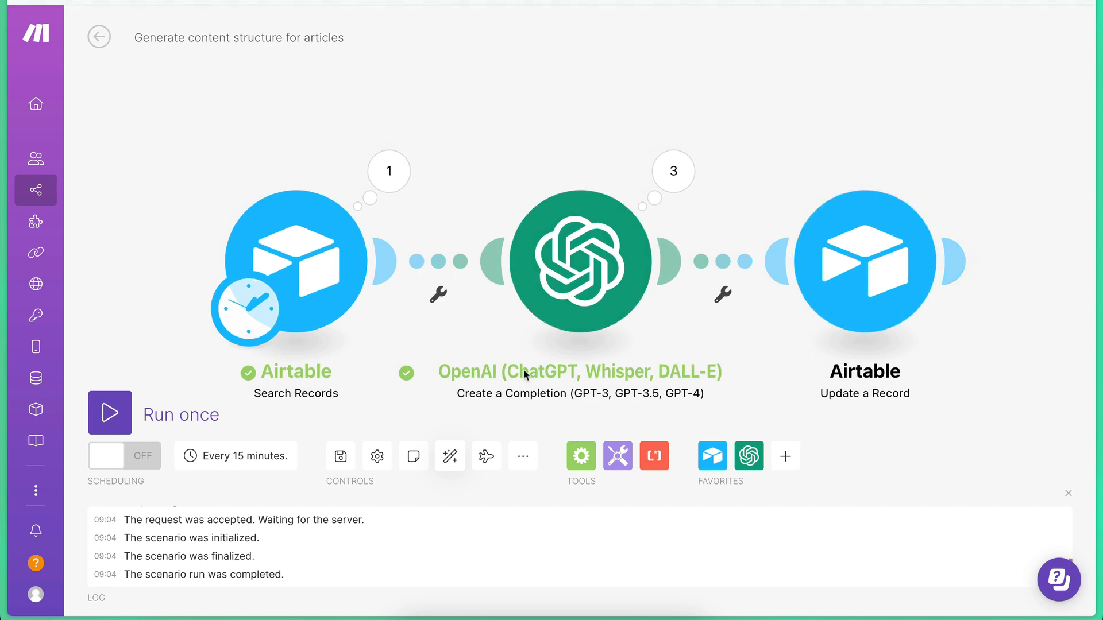
pyautogui.click(340, 458)
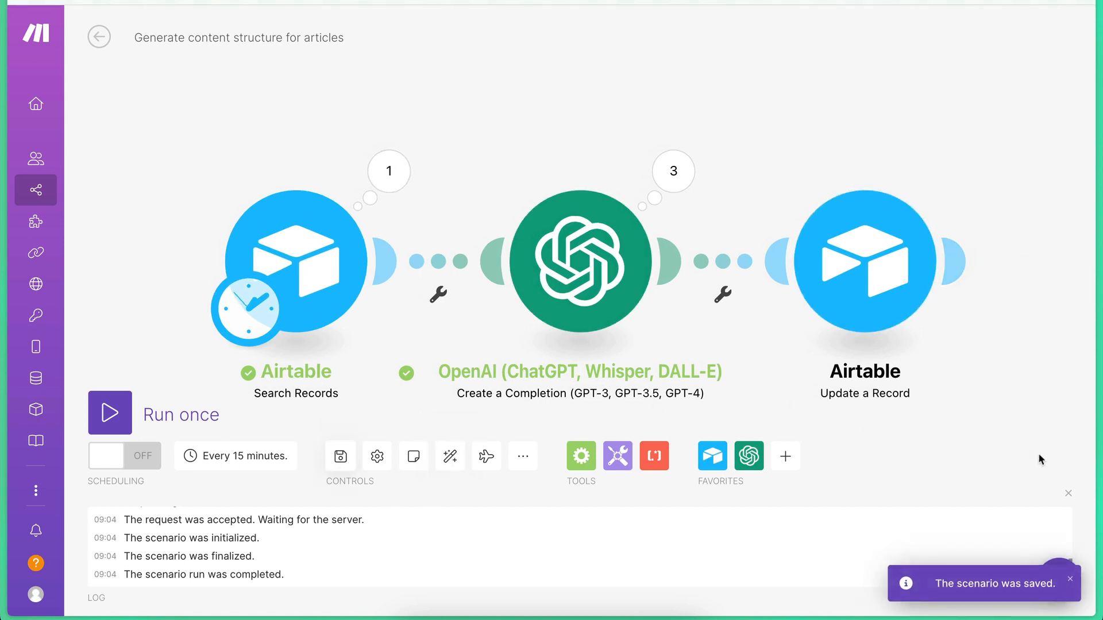
pyautogui.click(1069, 493)
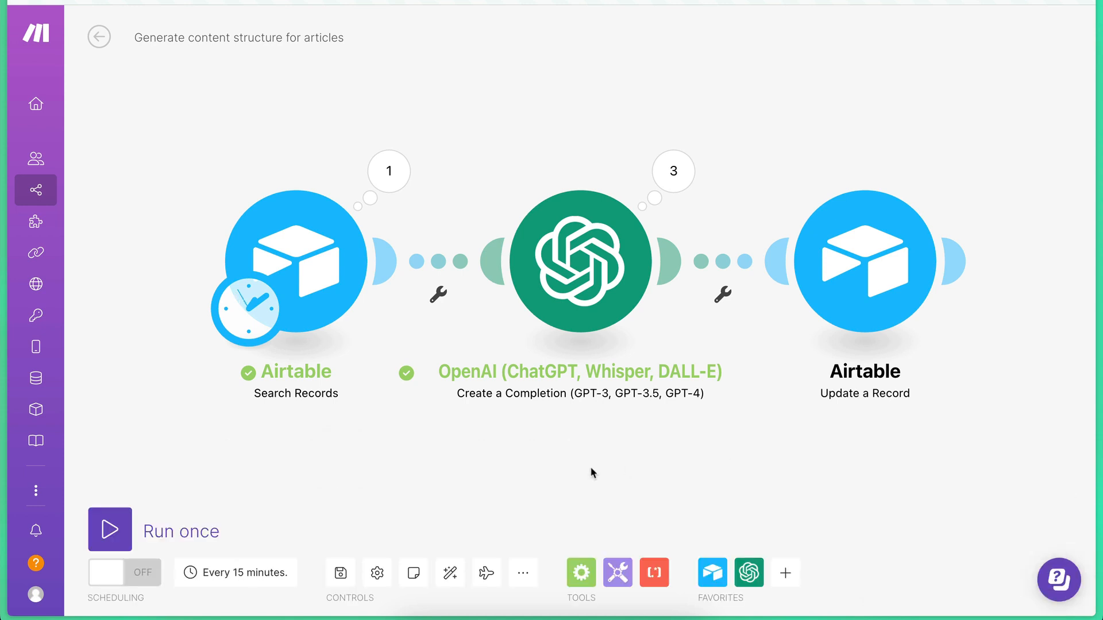
# Check the Content Structure column in Airtable's Articles table, and run the Make scenario once.
pyautogui.moveTo(2, 208)
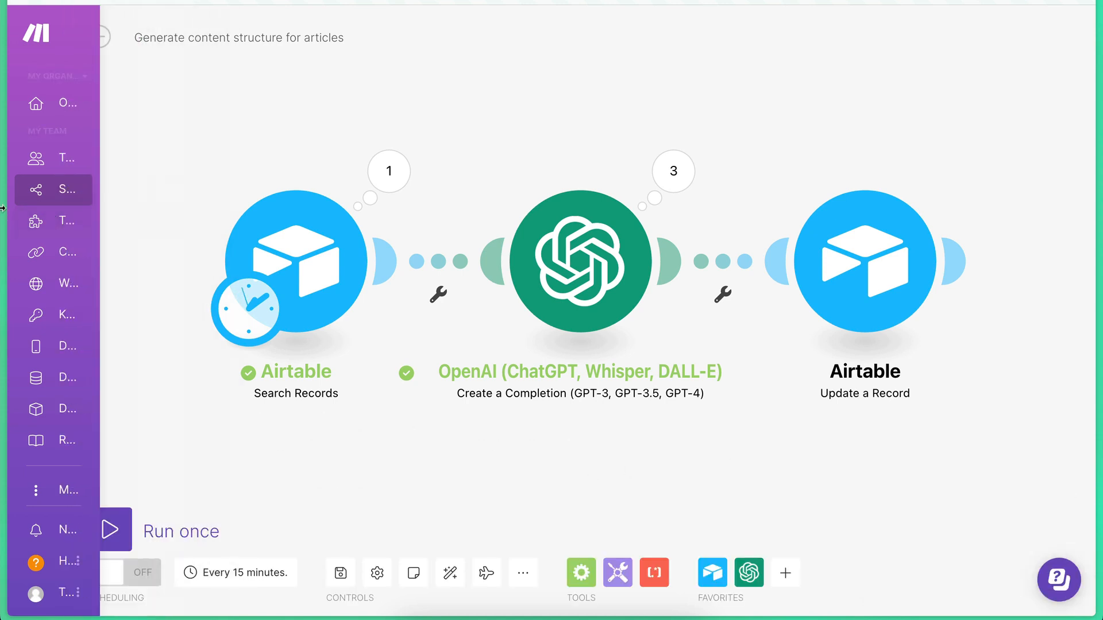
pyautogui.click(80, 1)
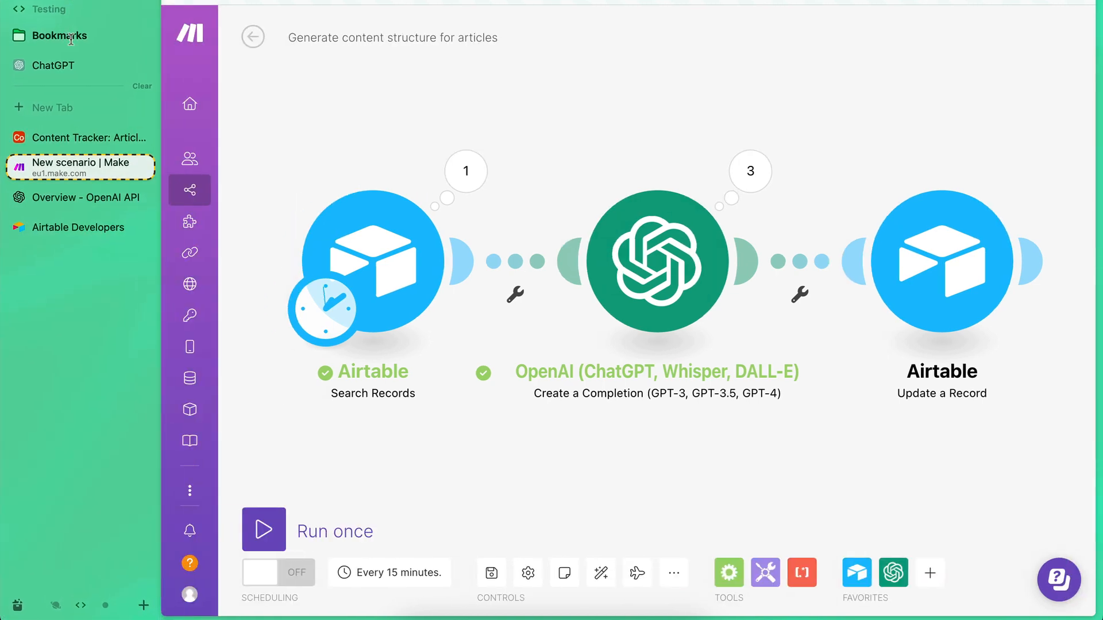
pyautogui.click(87, 138)
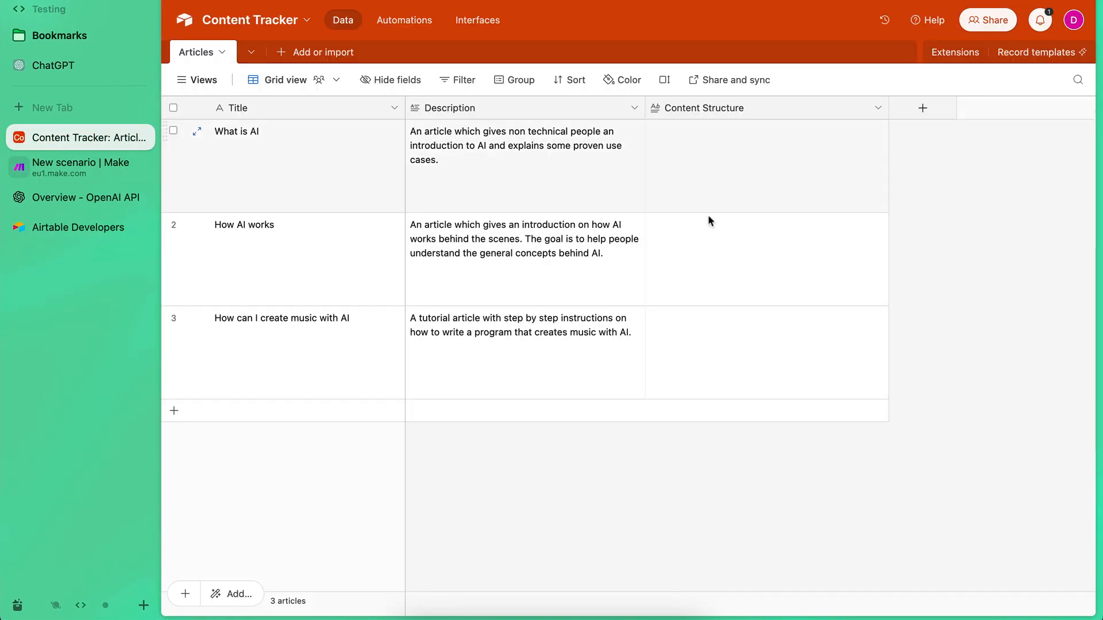
pyautogui.click(48, 170)
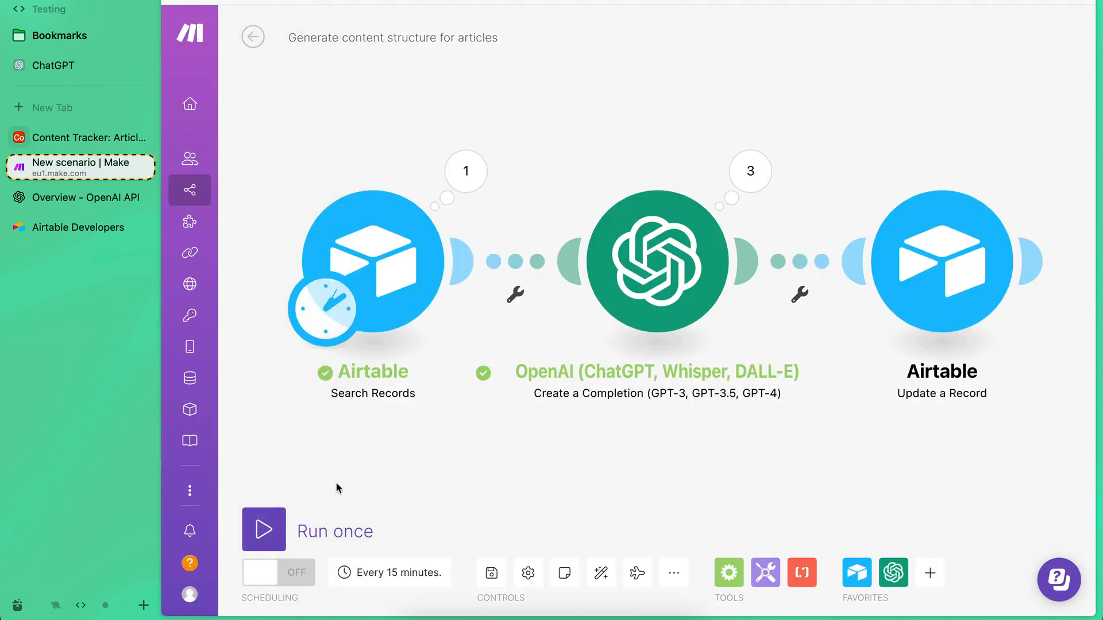
pyautogui.click(261, 531)
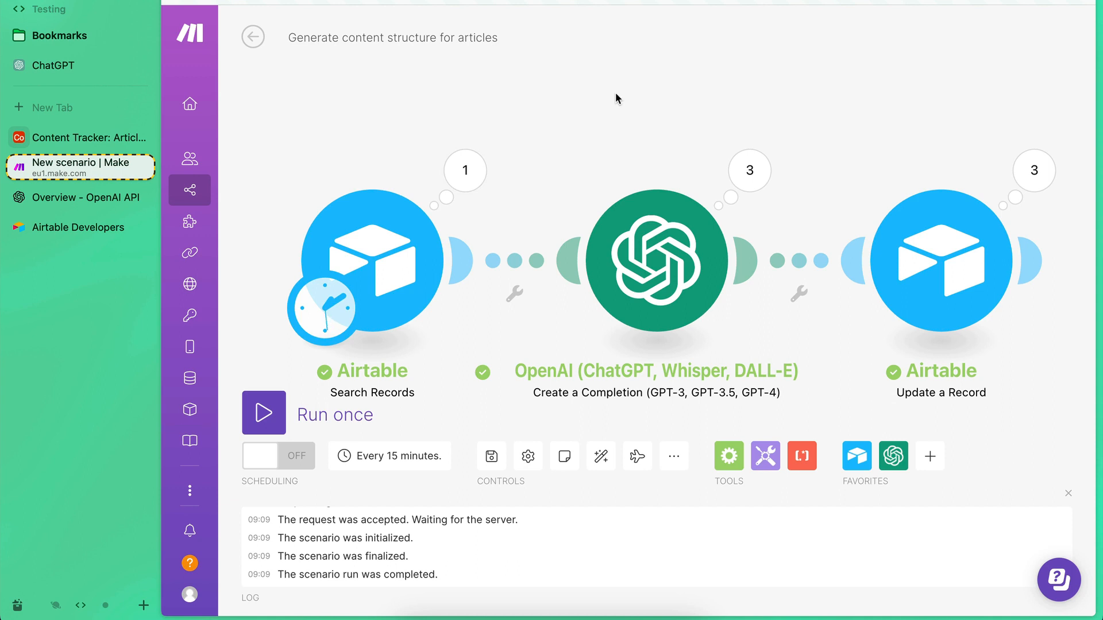
# Widen the Content Structure column in Airtable's Articles table and examine the generated bullet list of each article.
pyautogui.click(53, 137)
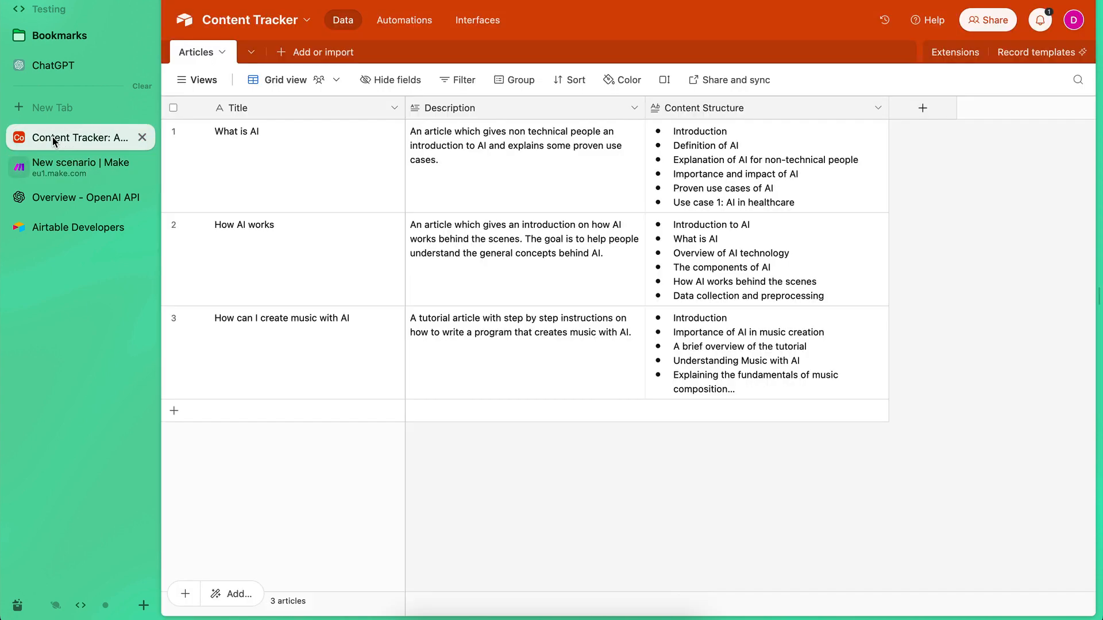
pyautogui.moveTo(889, 116); pyautogui.dragTo(980, 116)
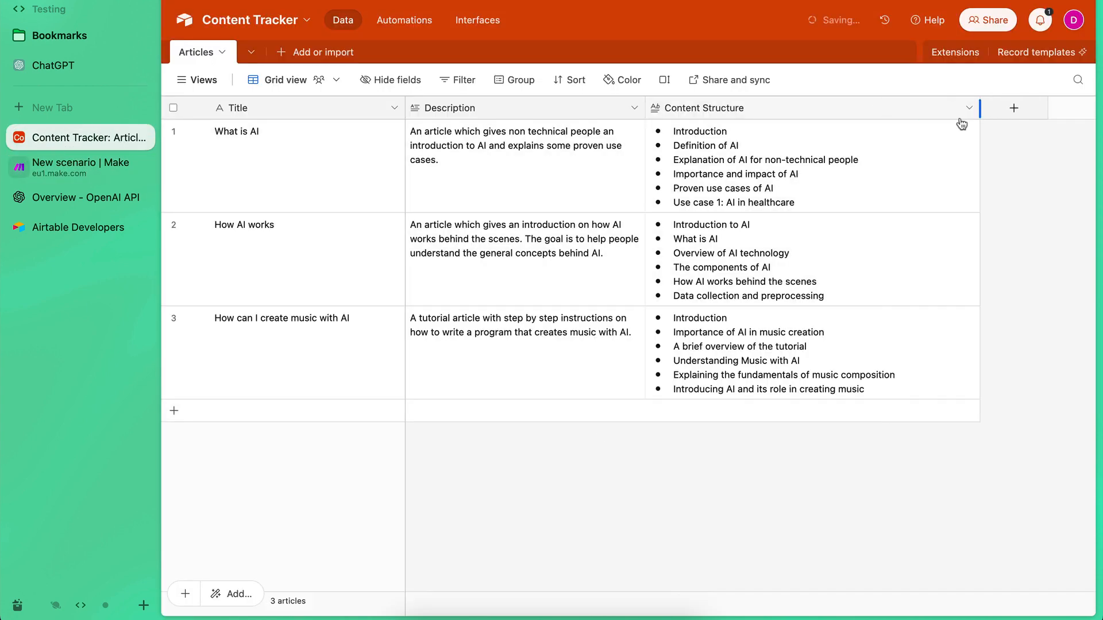
pyautogui.click(750, 146)
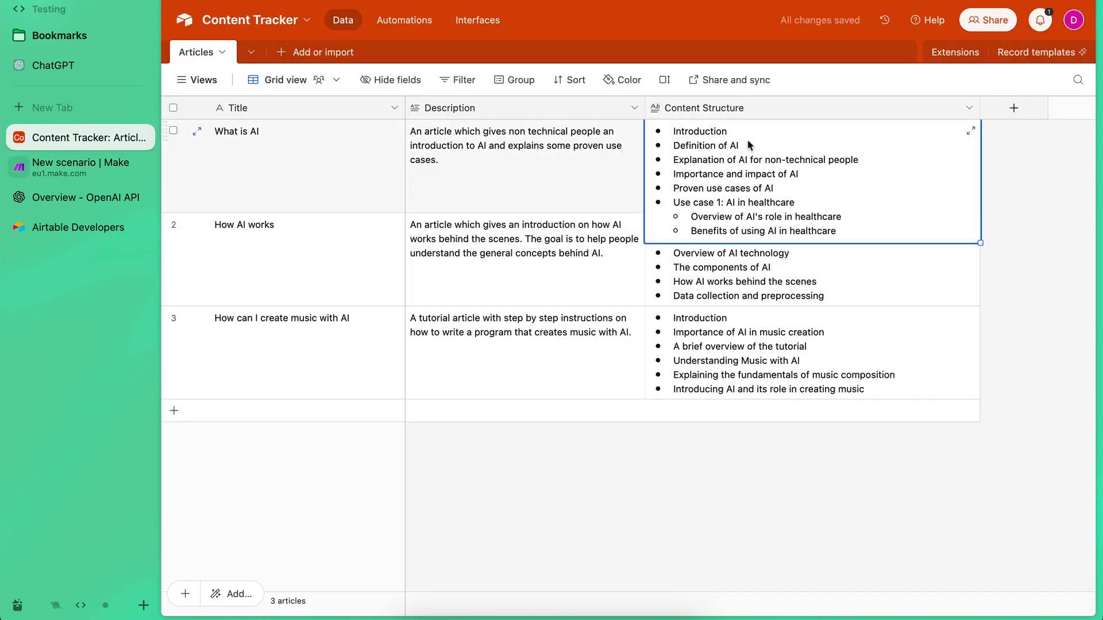
pyautogui.click(735, 292)
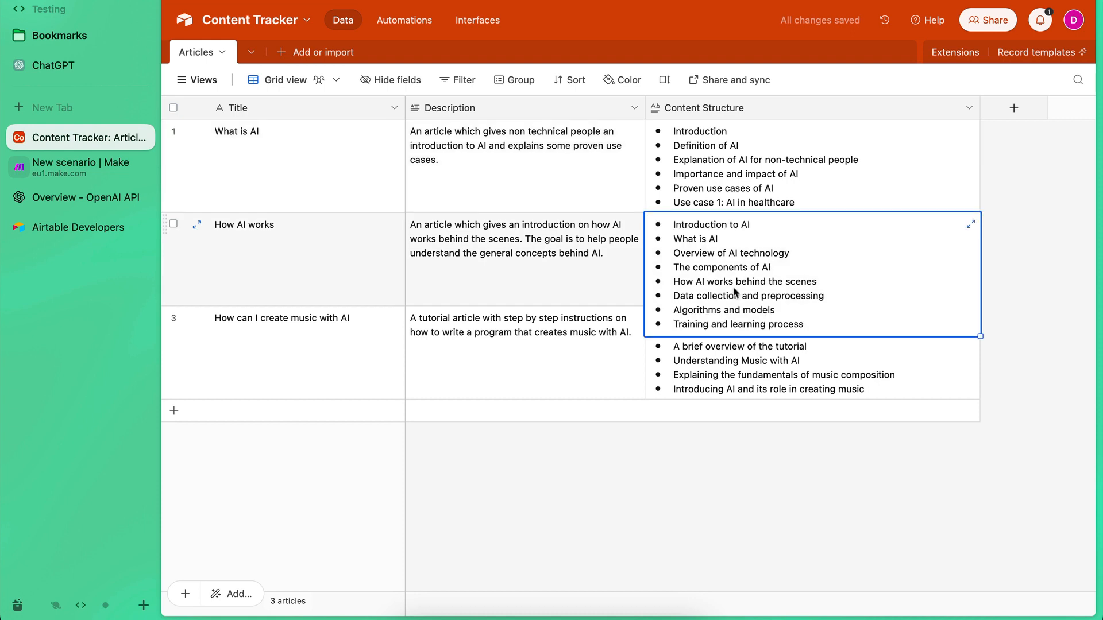
pyautogui.click(747, 361)
pyautogui.click(732, 495)
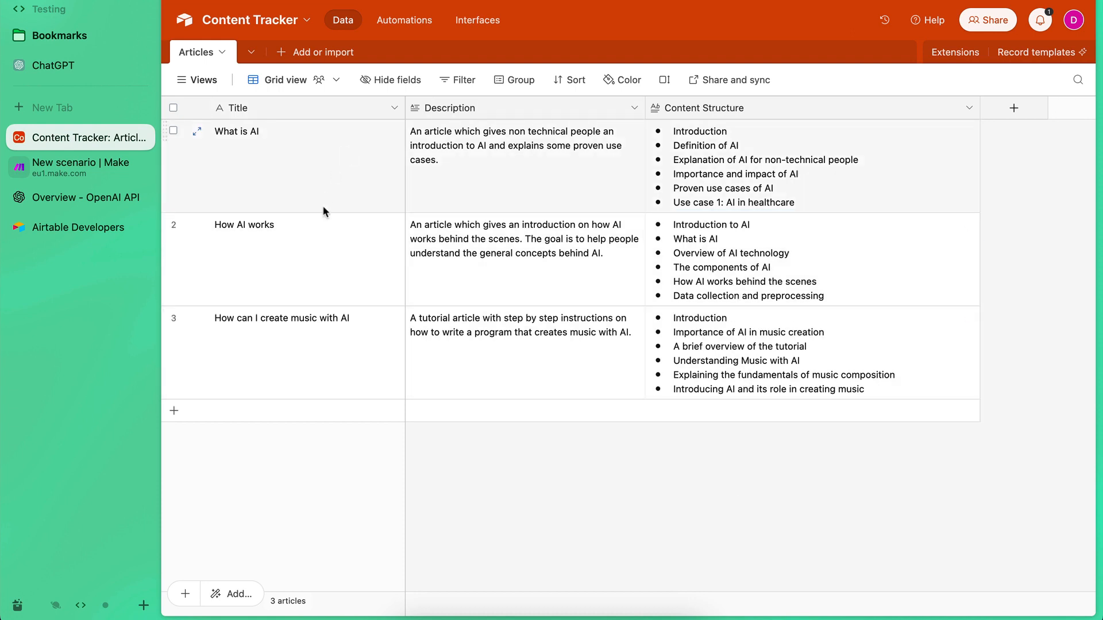
# Clear the Content Structure cell of the "How AI works" article.
pyautogui.click(738, 275)
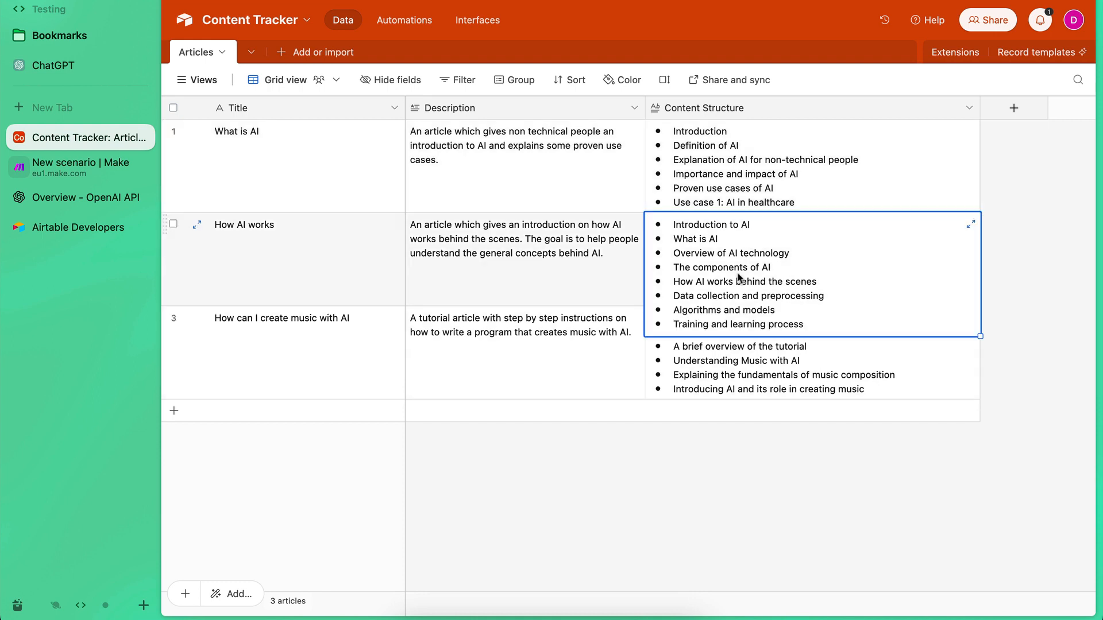
pyautogui.press('Delete')
pyautogui.press('Escape')
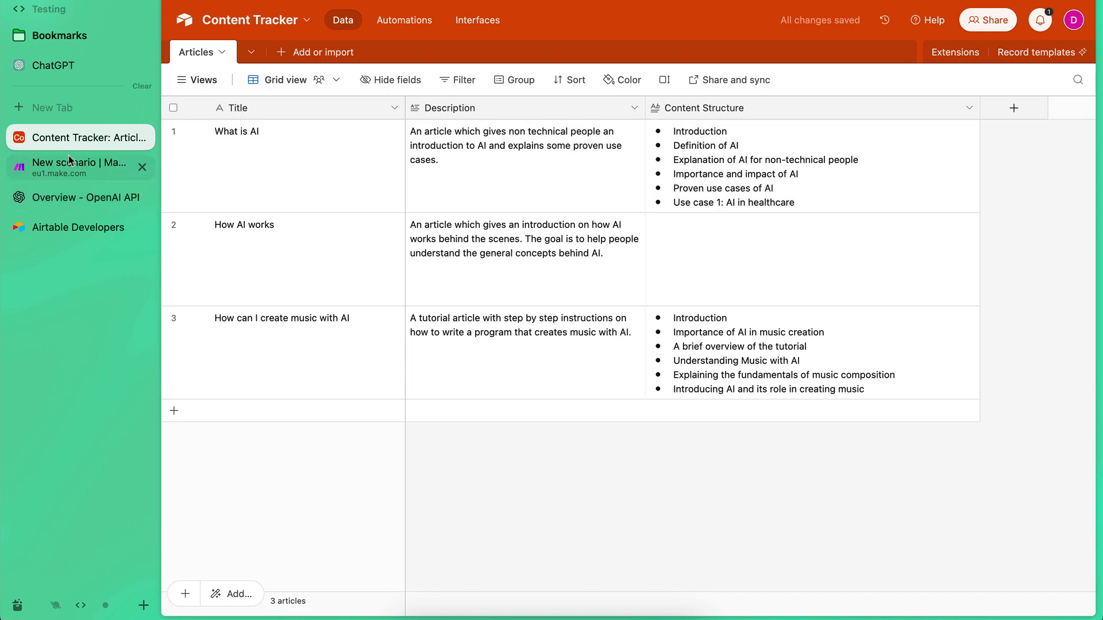
# Review the NOT({Content Structure}) formula in Make's Search Records module against the "How AI works" record in Airtable, keeping the module settings.
pyautogui.click(69, 161)
pyautogui.click(372, 259)
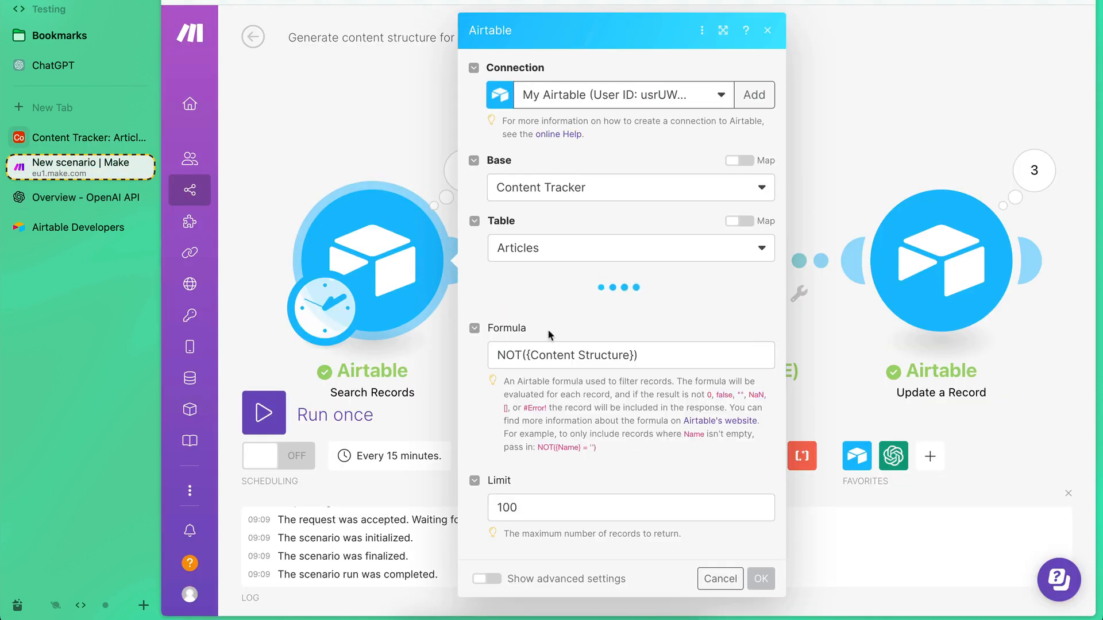
pyautogui.click(498, 359)
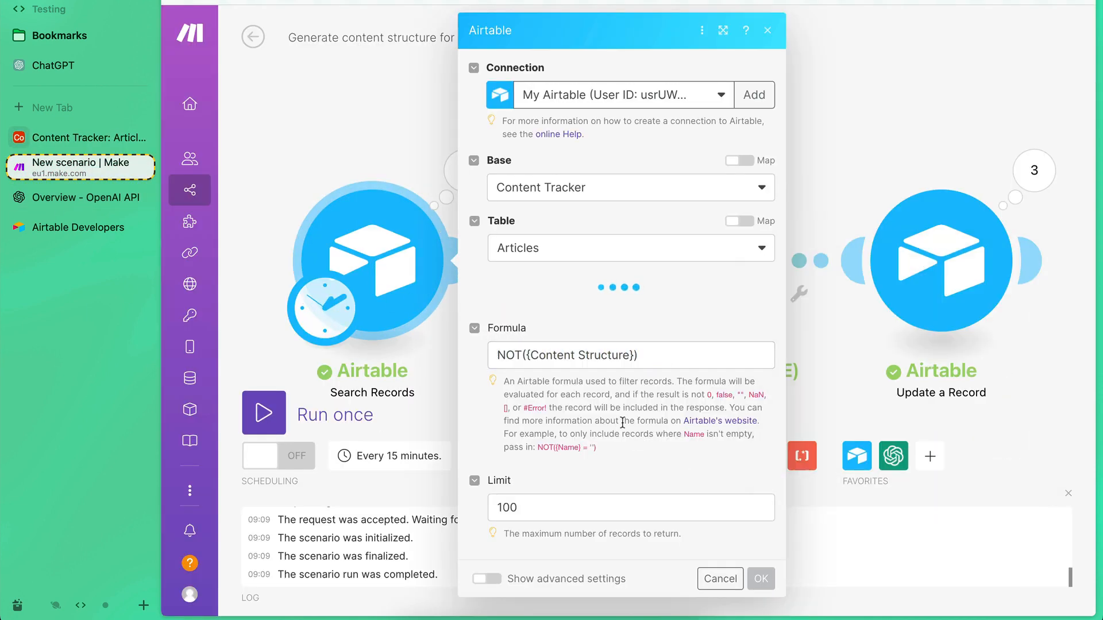
pyautogui.scroll(-4, 621, 422)
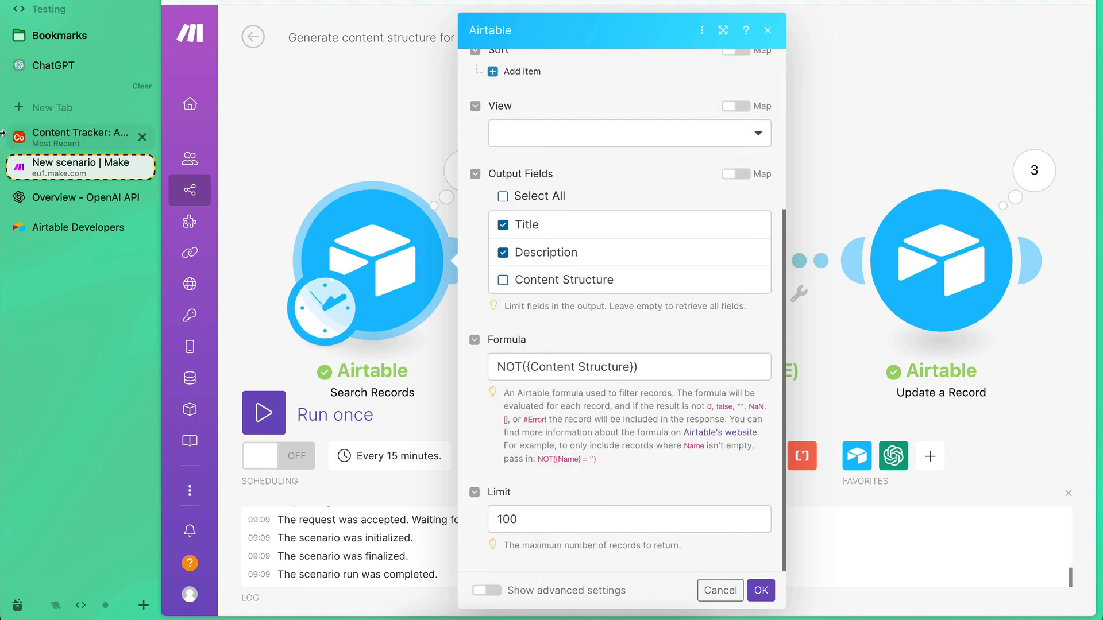
pyautogui.click(61, 136)
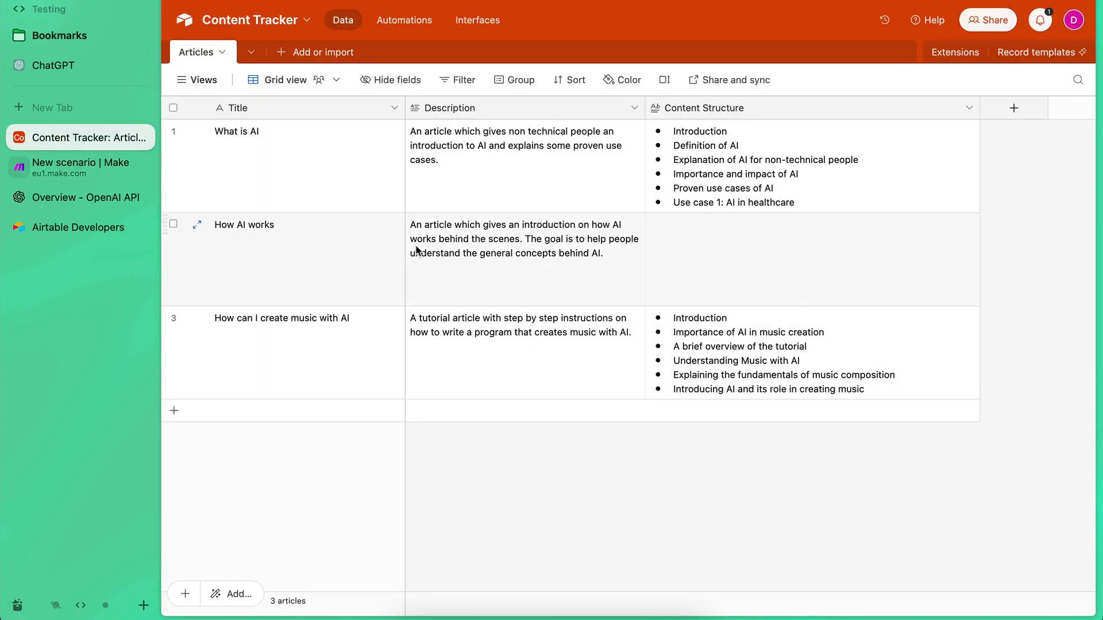
pyautogui.click(739, 247)
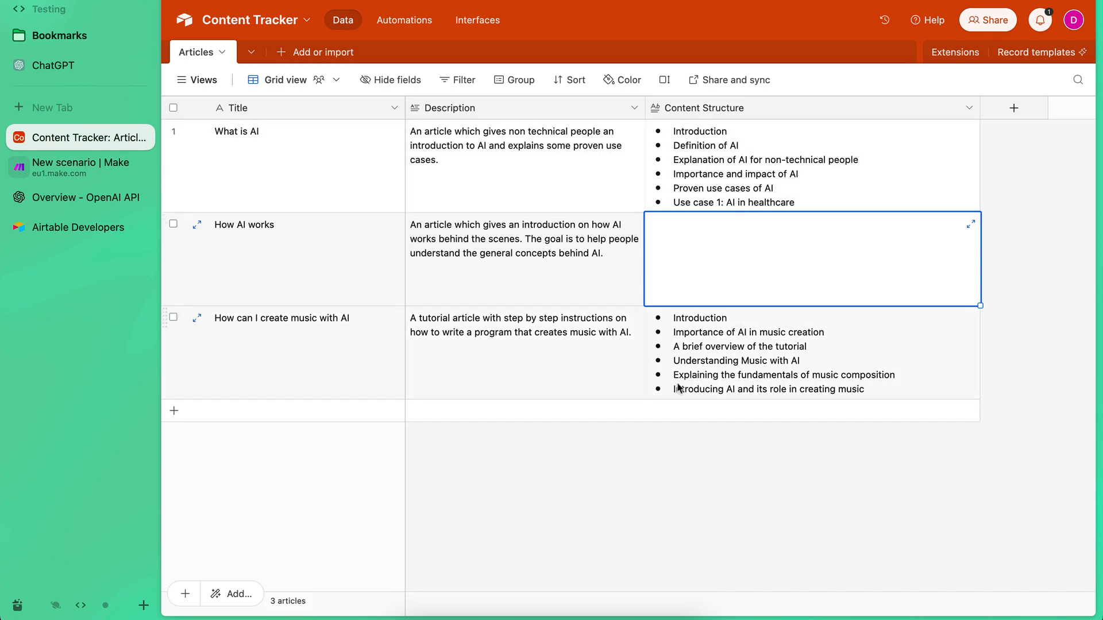
pyautogui.click(64, 166)
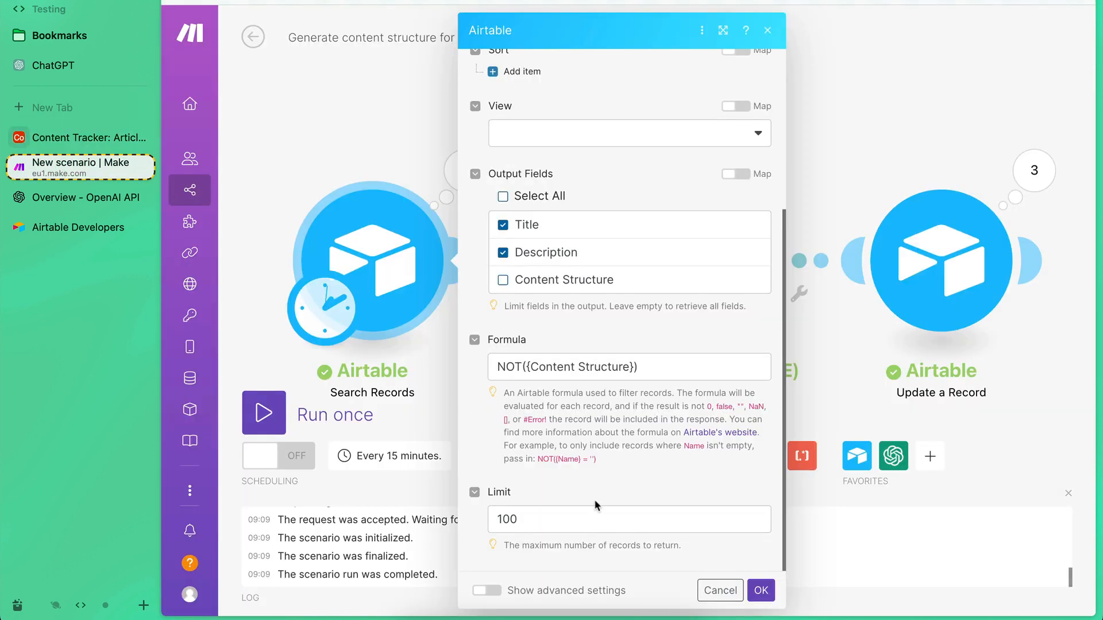
pyautogui.click(761, 590)
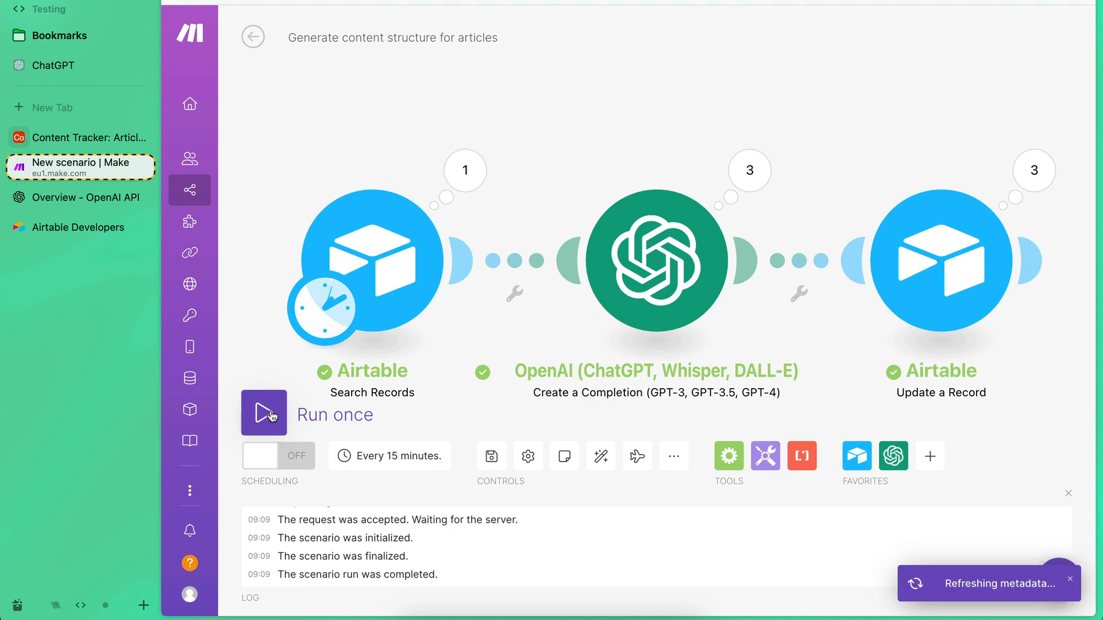
# Run the scenario once more and check the Content Structure of "How AI works" in Airtable.
pyautogui.click(253, 412)
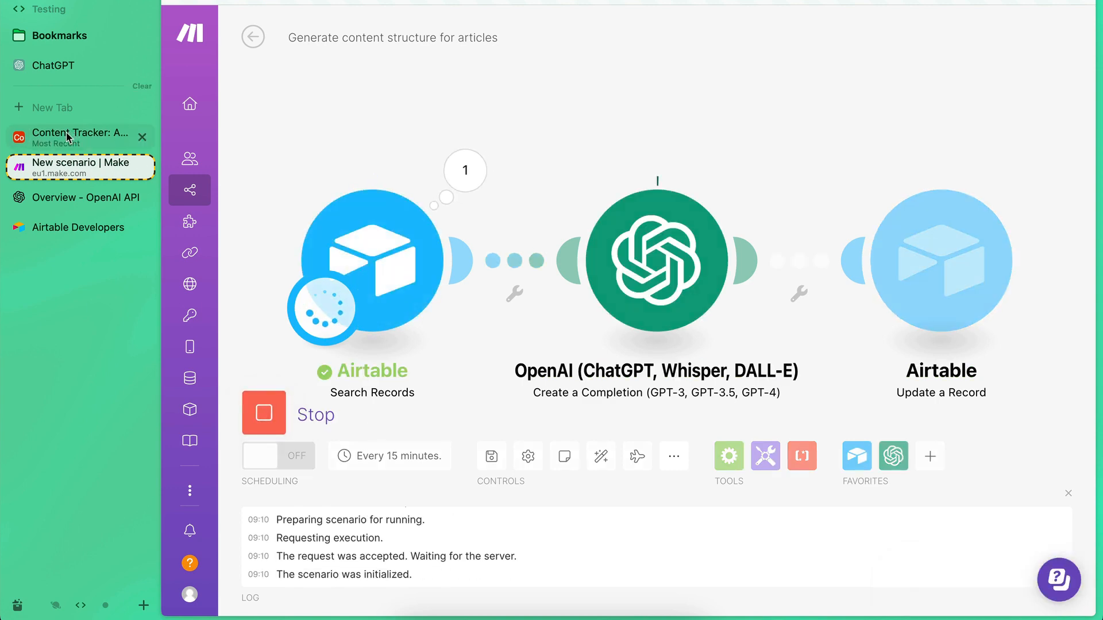
pyautogui.click(87, 137)
pyautogui.click(749, 504)
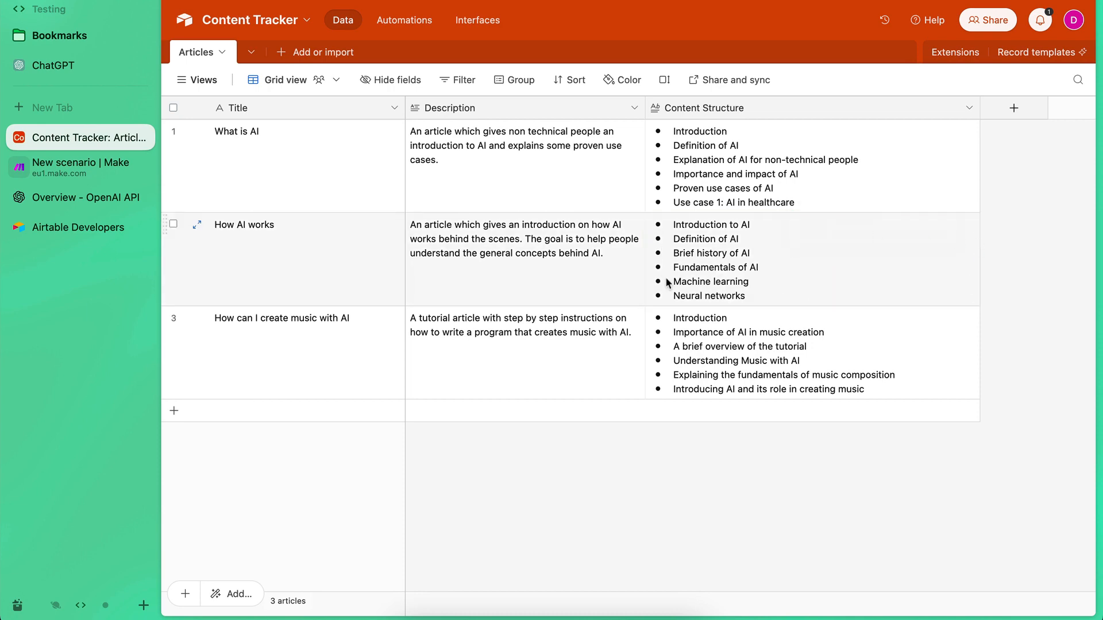
# Return to the Make scenario and auto-align its three modules again.
pyautogui.click(58, 173)
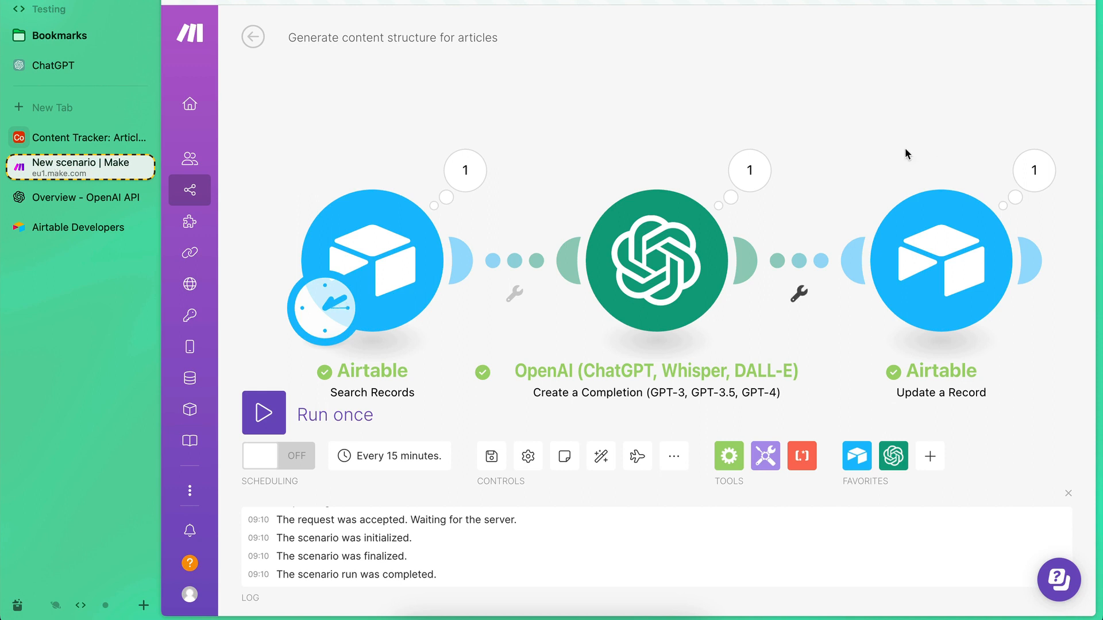
pyautogui.click(600, 456)
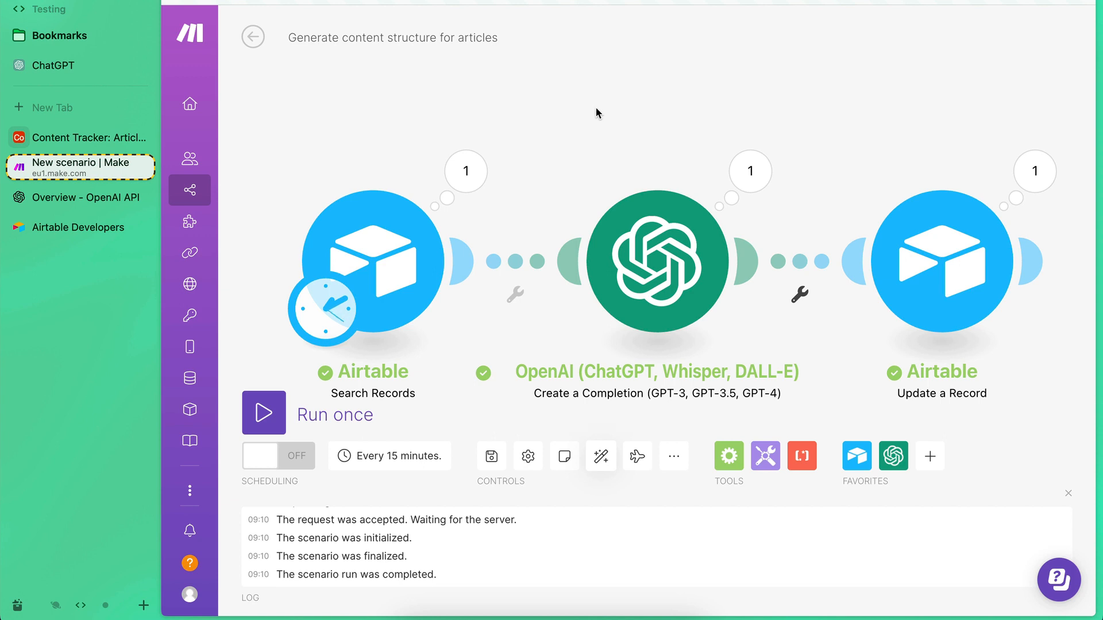
# Schedule the scenario to run every day at 09:10.
pyautogui.click(328, 310)
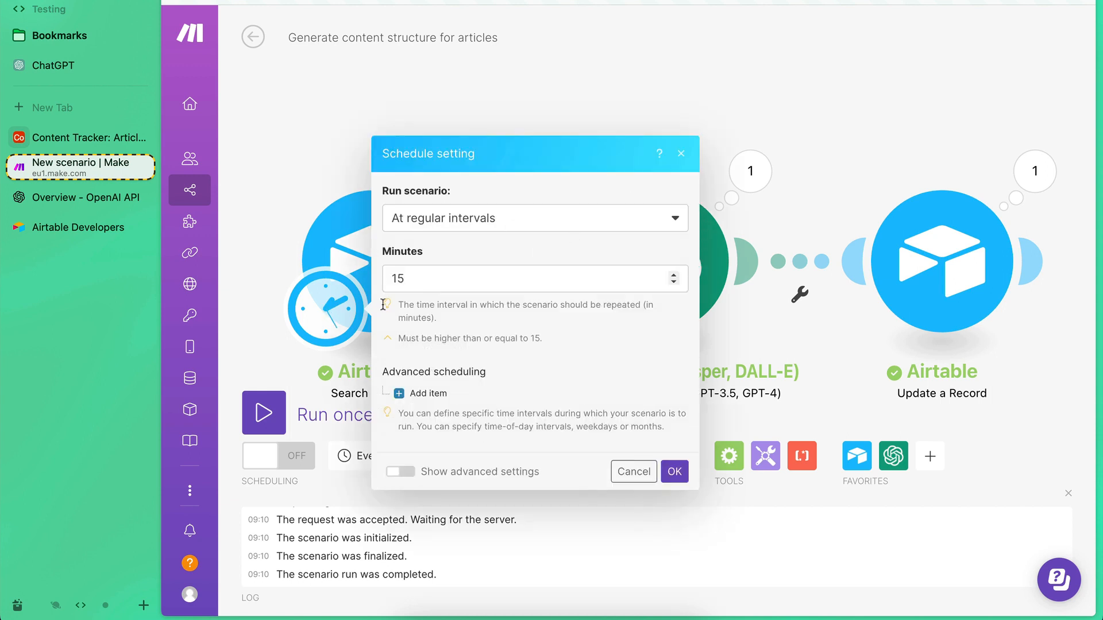
pyautogui.click(503, 229)
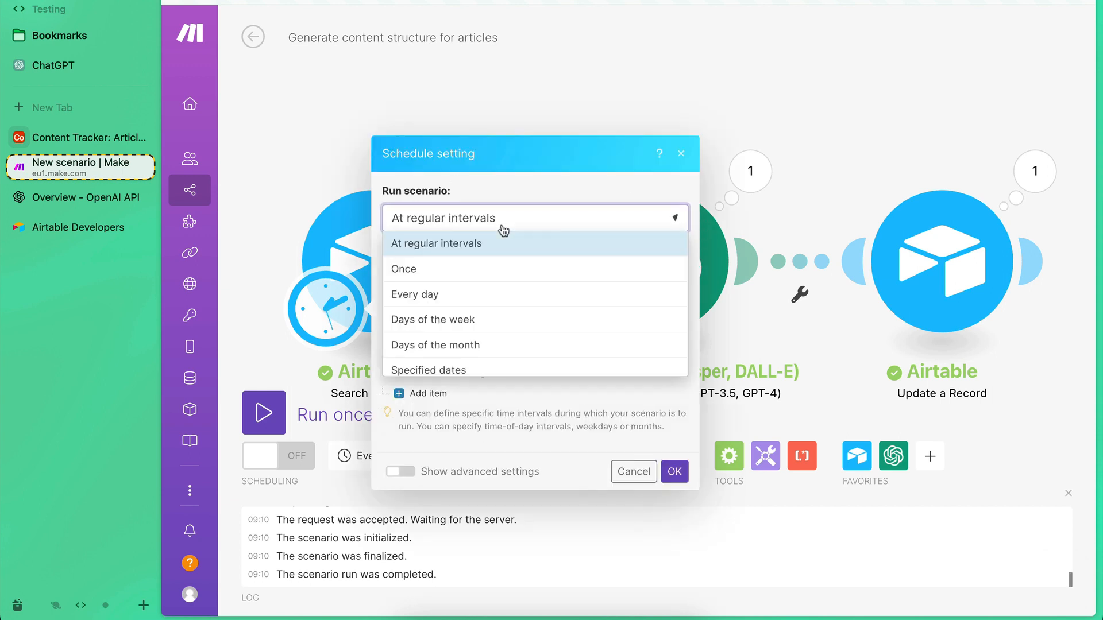
pyautogui.click(469, 294)
pyautogui.click(447, 333)
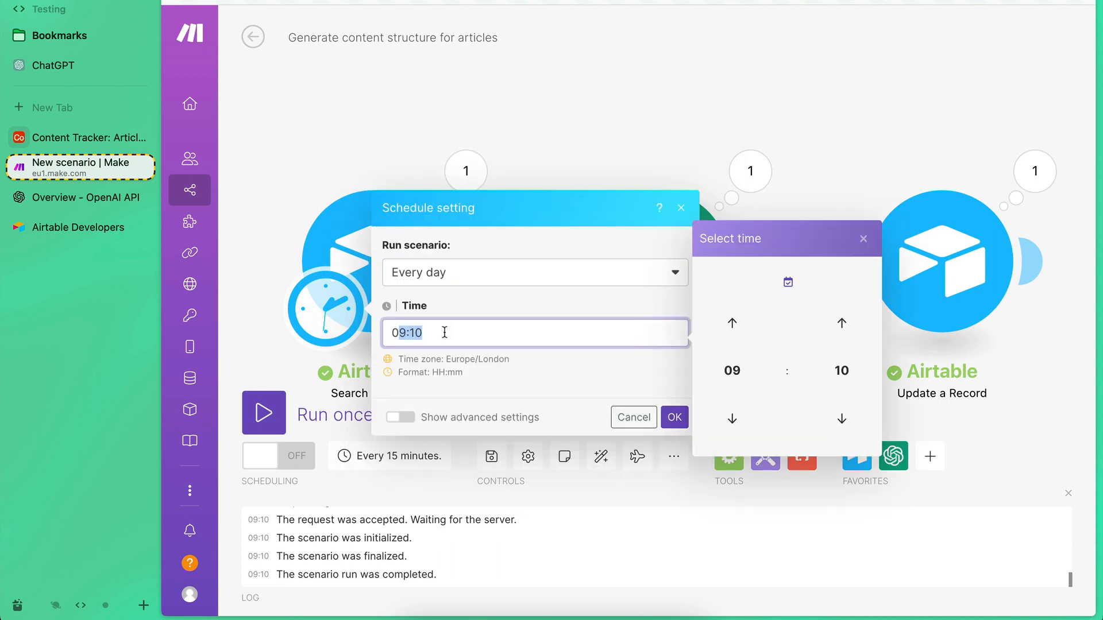
pyautogui.click(675, 417)
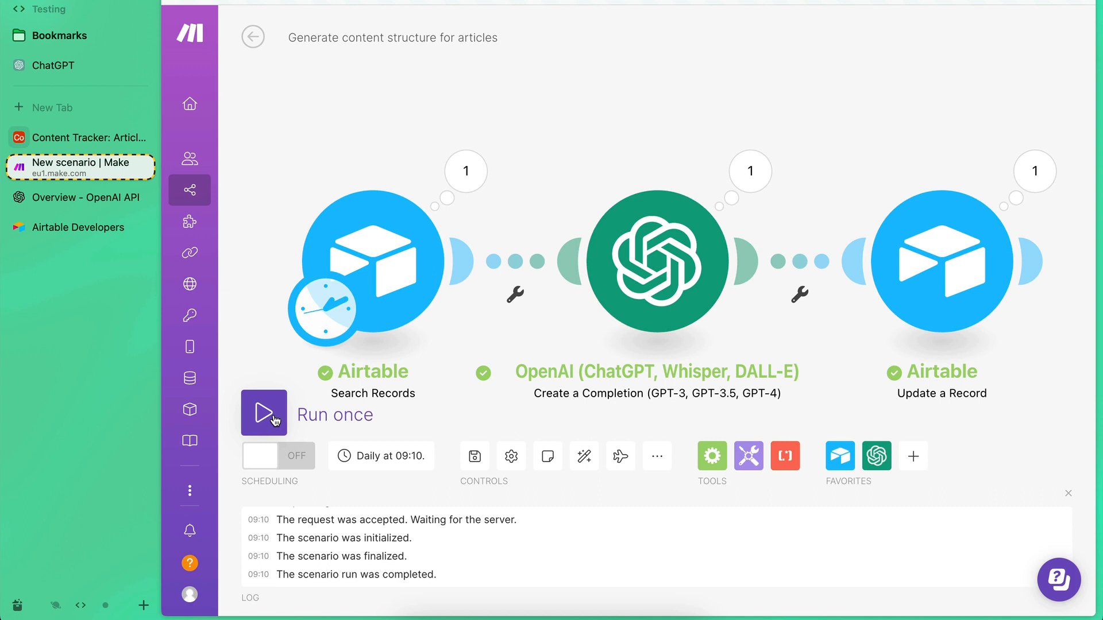
# Review the available run frequencies in the scenario's schedule settings, keeping the daily schedule.
pyautogui.click(326, 308)
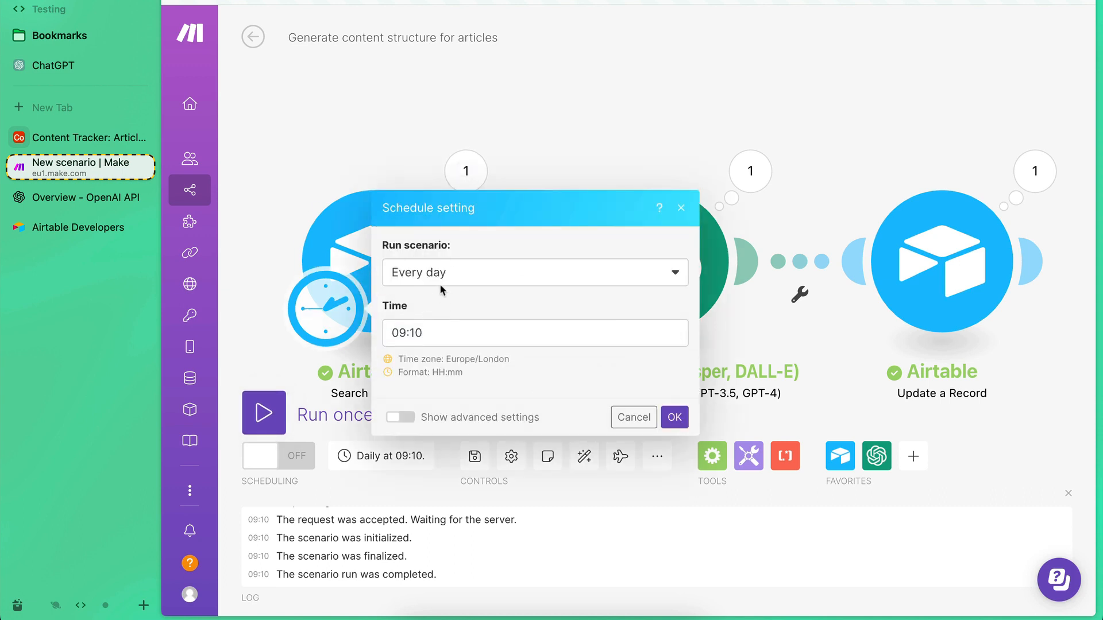
pyautogui.click(422, 277)
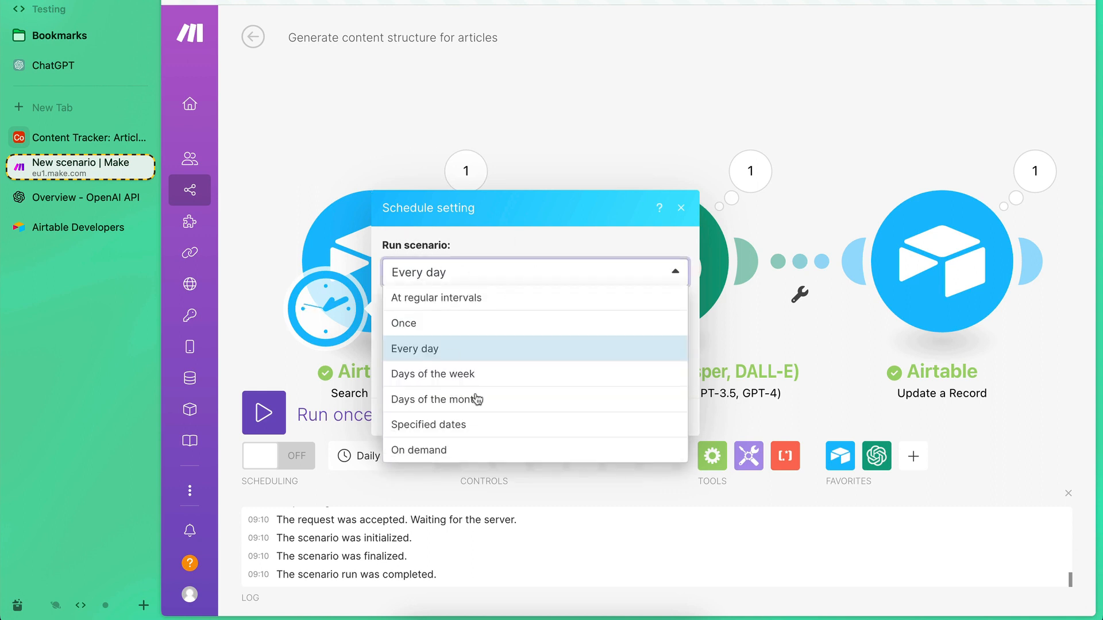
pyautogui.click(505, 235)
pyautogui.click(634, 418)
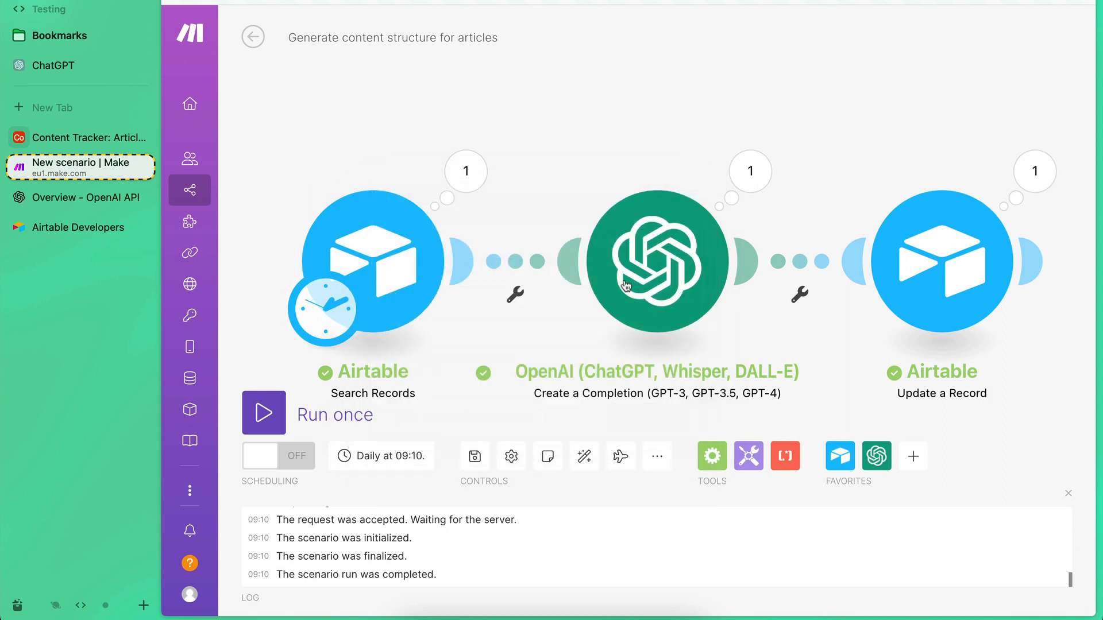
# Turn on scheduling for the "Generate content structure for articles" scenario.
pyautogui.click(287, 464)
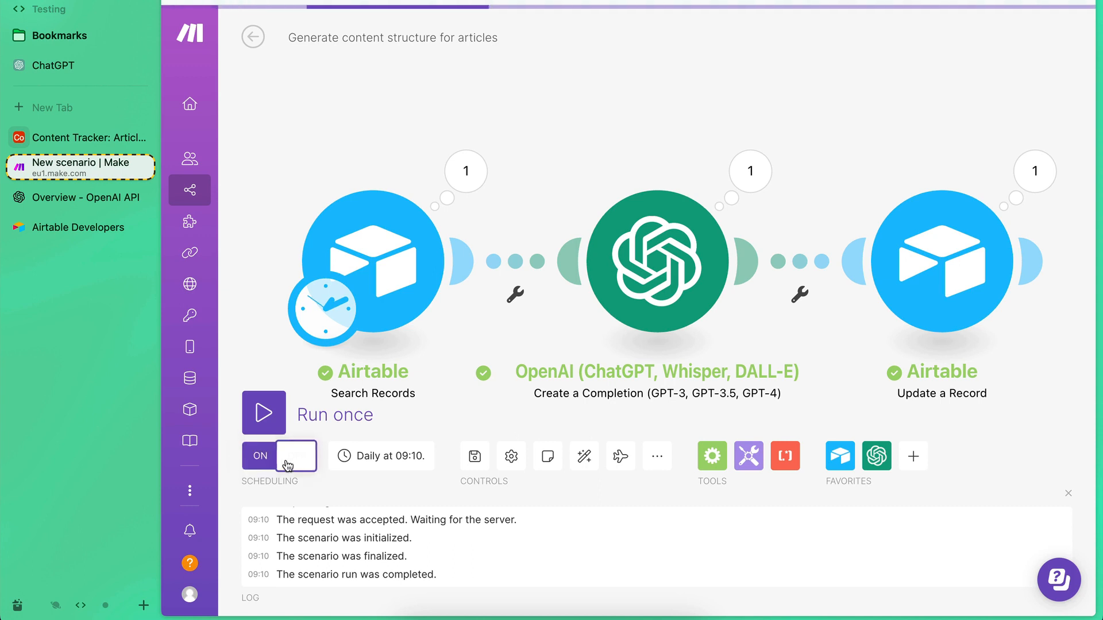